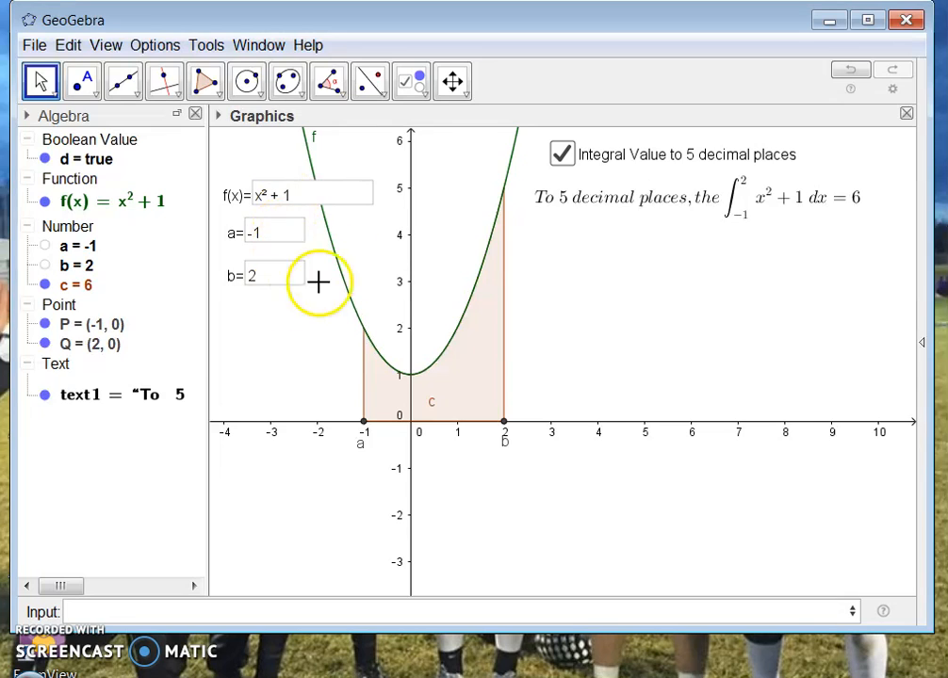
- Toggle the integral value display on and off, leaving the integral's shaded area and text hidden
{"action": "left_click", "coordinate": [562, 156]}
{"action": "left_click", "coordinate": [562, 156]}
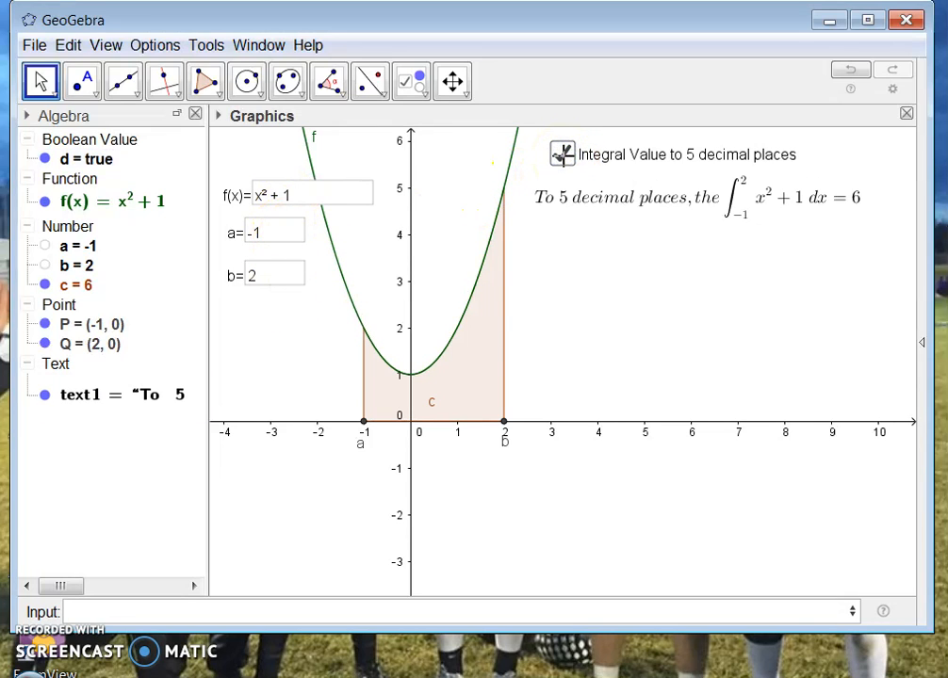
{"action": "left_click", "coordinate": [562, 155]}
{"action": "left_click", "coordinate": [563, 156]}
{"action": "left_click", "coordinate": [562, 156]}
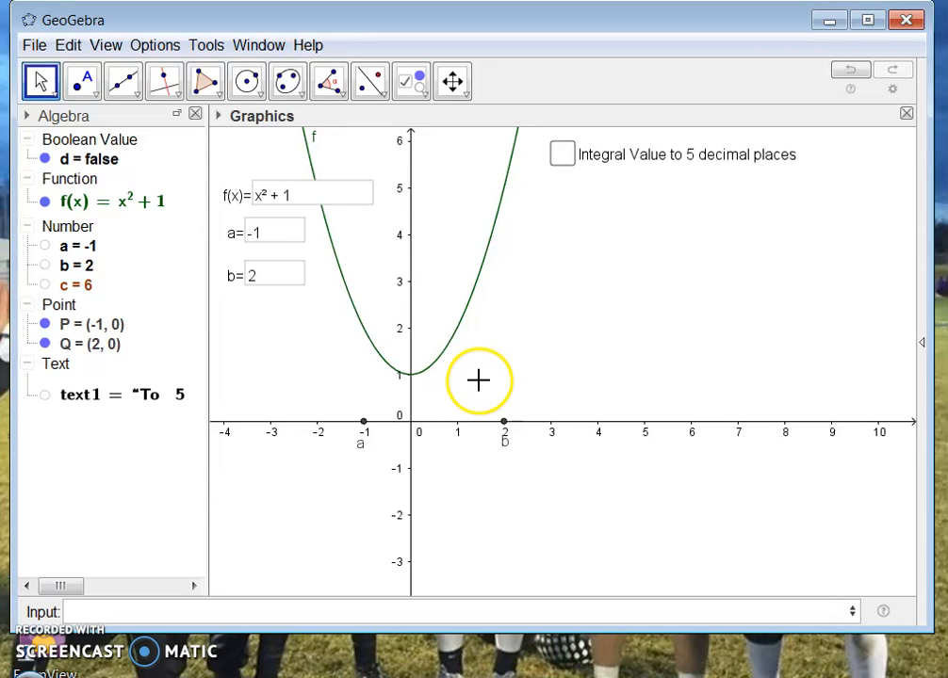
- Create an integer slider n ranging from 1 to 31 below the x-axis and set it to 19
{"action": "left_click", "coordinate": [461, 93]}
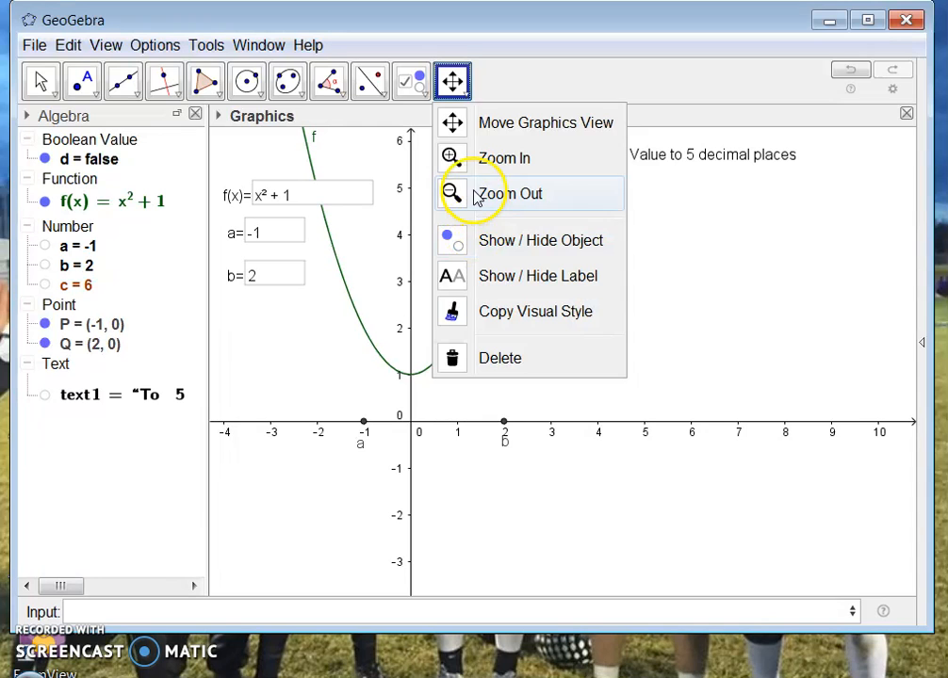
{"action": "mouse_move", "coordinate": [422, 87]}
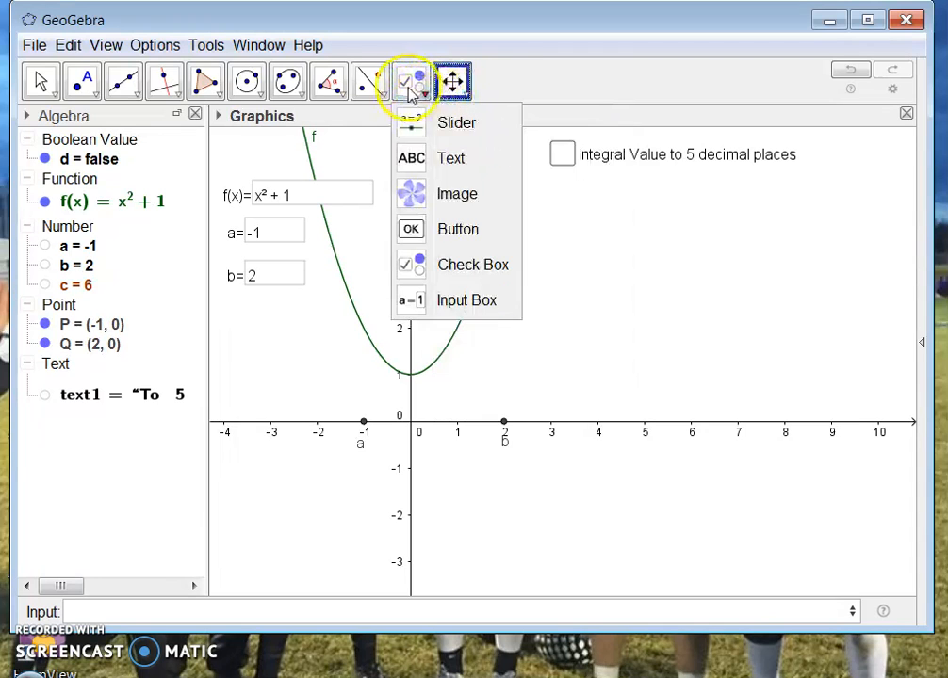
{"action": "left_click", "coordinate": [418, 129]}
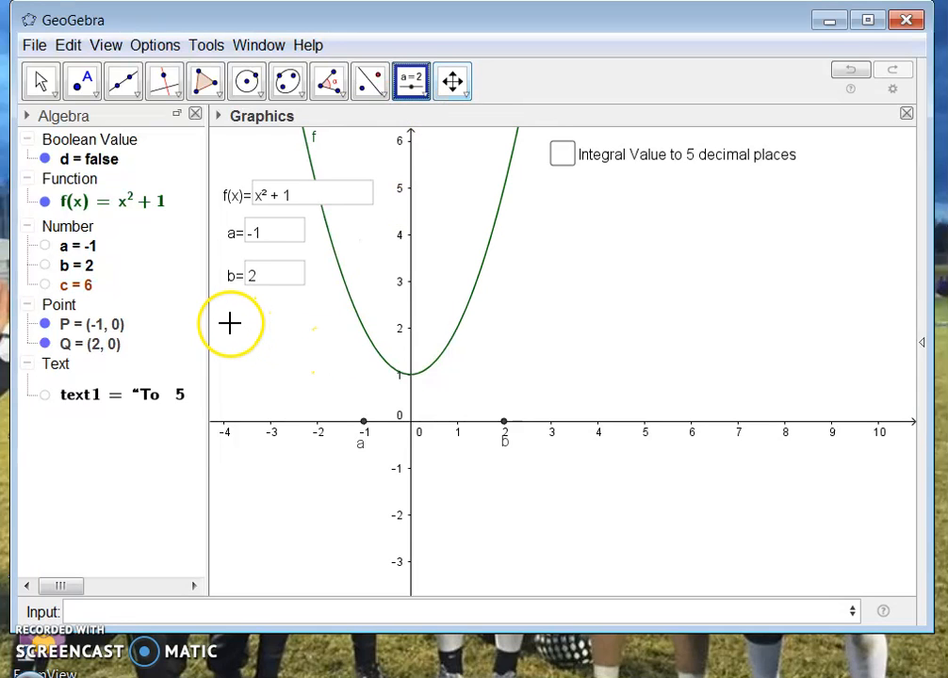
{"action": "left_click", "coordinate": [227, 501]}
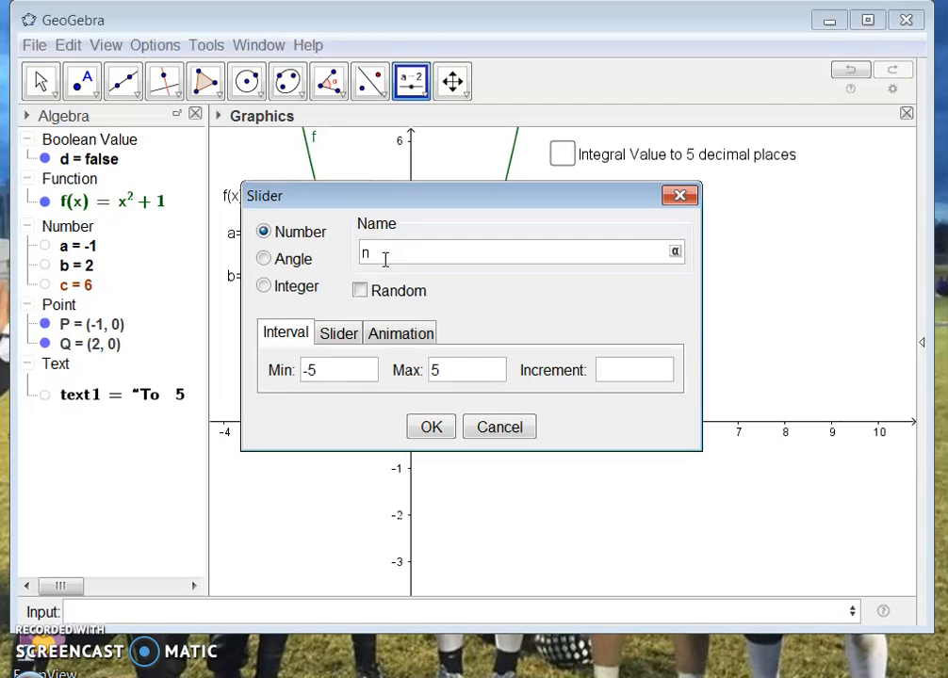
{"action": "left_click", "coordinate": [323, 375]}
{"action": "type", "text": "1"}
{"action": "left_click", "coordinate": [264, 285]}
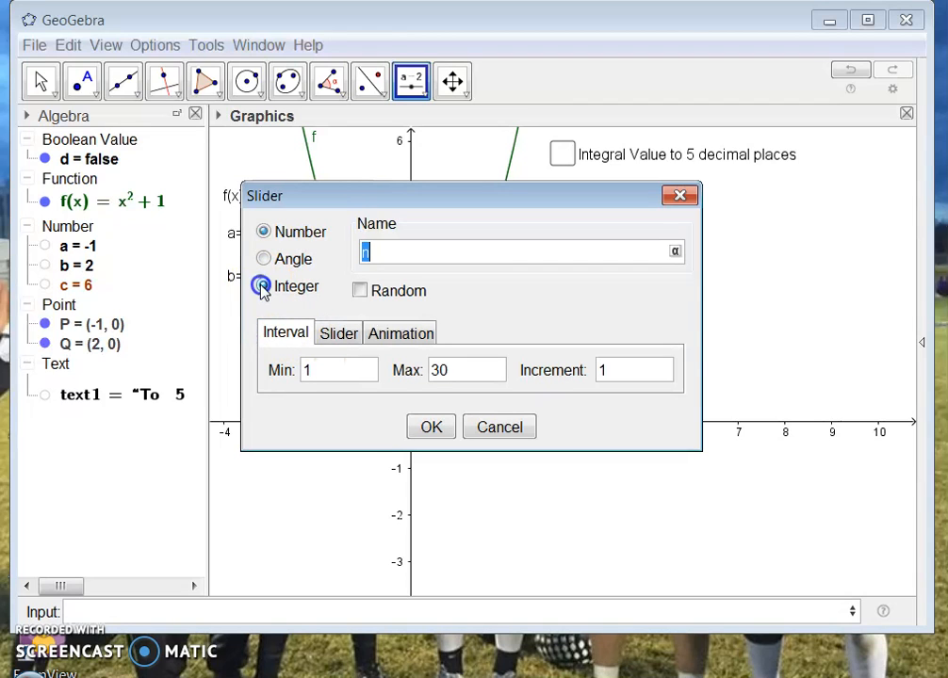
{"action": "left_click_drag", "start_coordinate": [453, 375], "coordinate": [428, 373]}
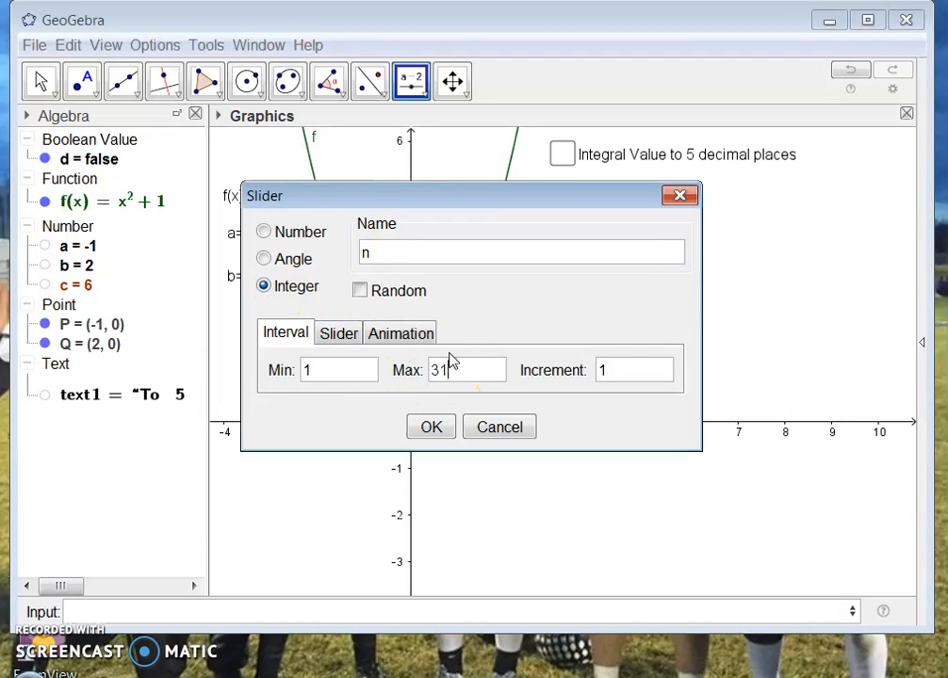
{"action": "left_click", "coordinate": [430, 427]}
{"action": "left_click_drag", "start_coordinate": [228, 502], "coordinate": [341, 510]}
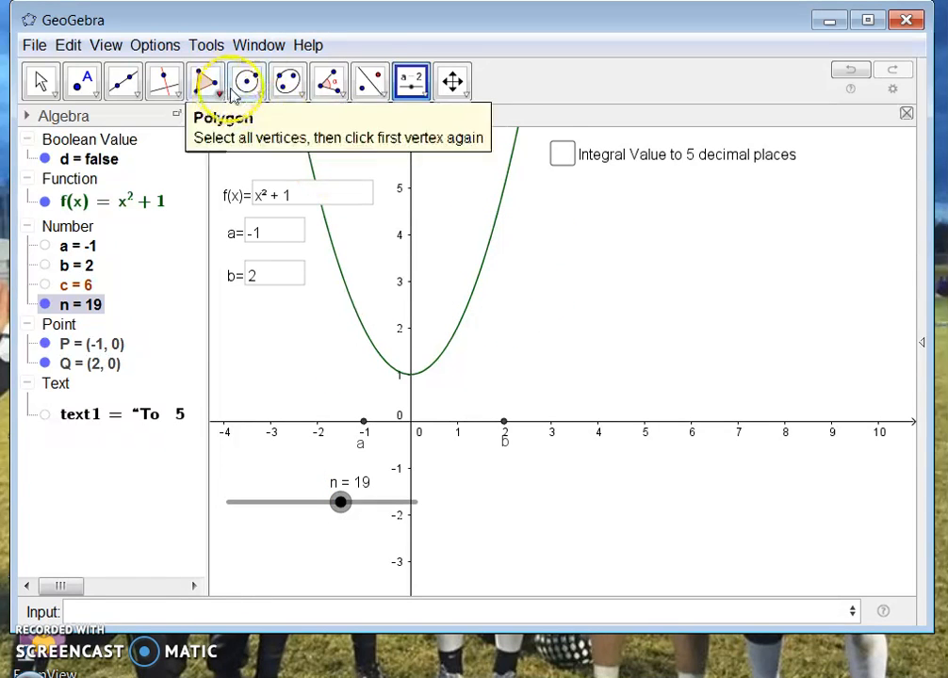
- Check the integral value display by showing it and hiding it again
{"action": "left_click", "coordinate": [561, 156]}
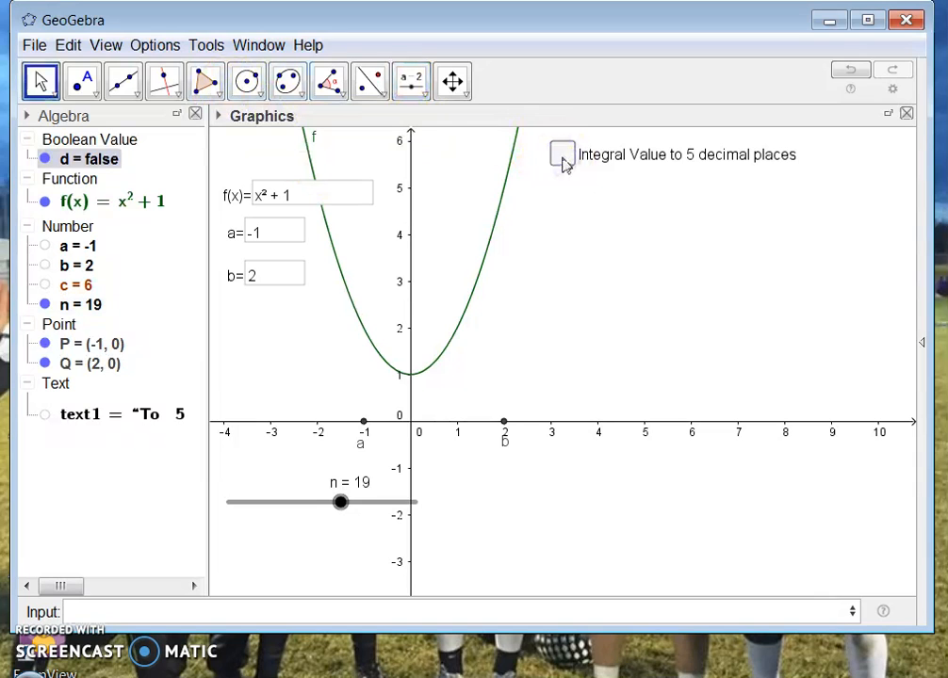
{"action": "left_click", "coordinate": [562, 157]}
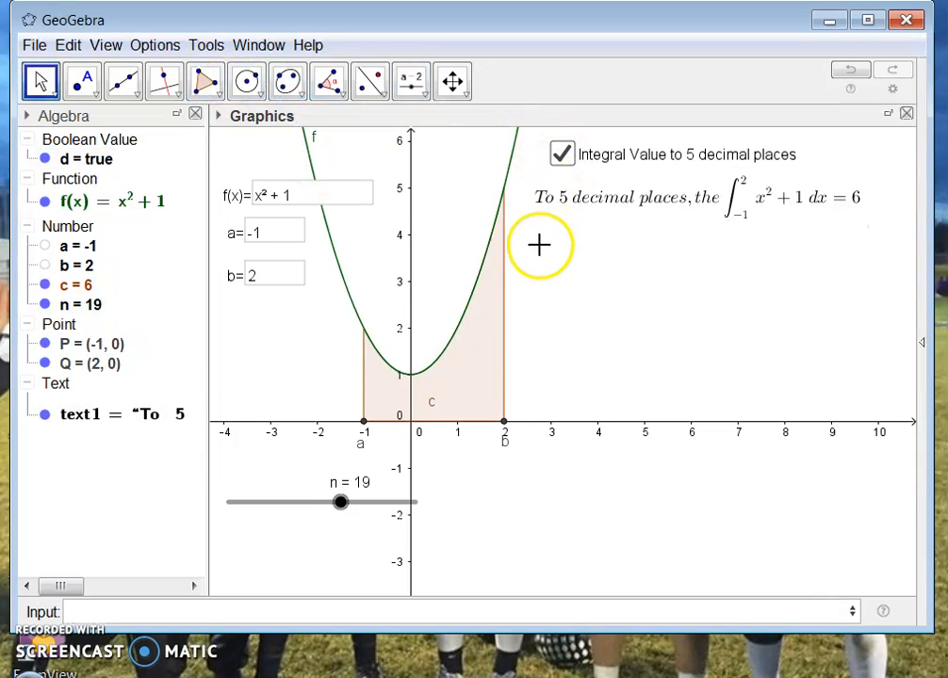
{"action": "left_click", "coordinate": [562, 156]}
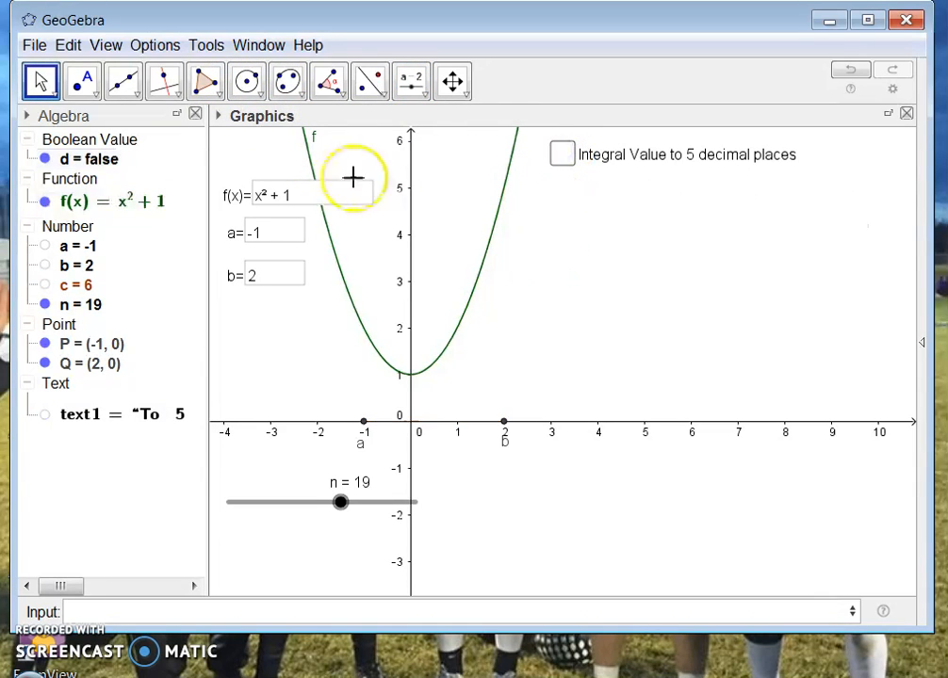
- Add the text "Underestimate" in the empty area beside the parabola, below the integral checkbox
{"action": "left_click", "coordinate": [413, 87]}
{"action": "left_click", "coordinate": [424, 160]}
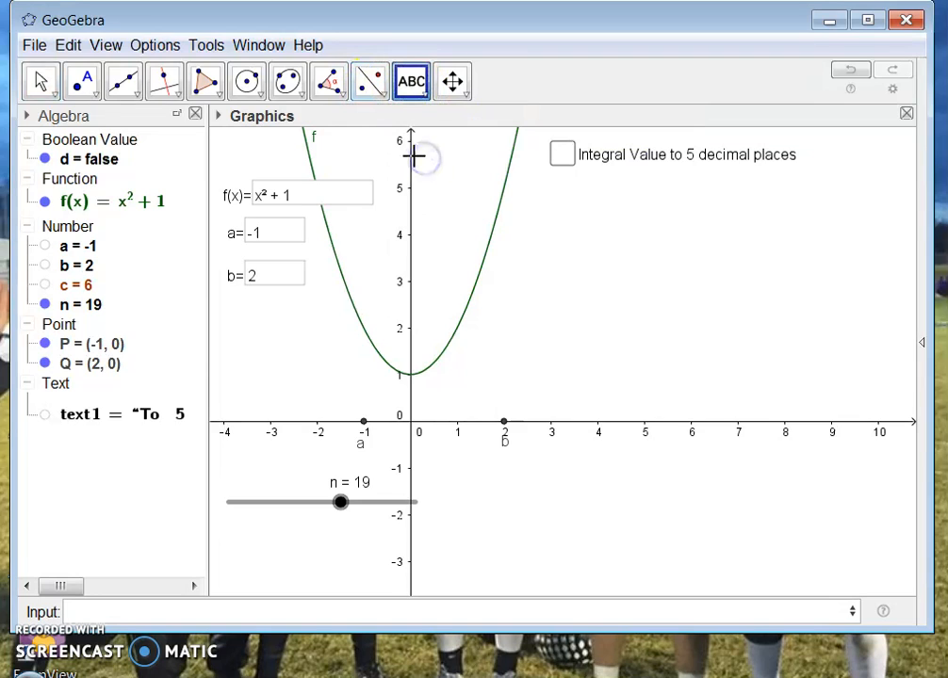
{"action": "left_click", "coordinate": [519, 266]}
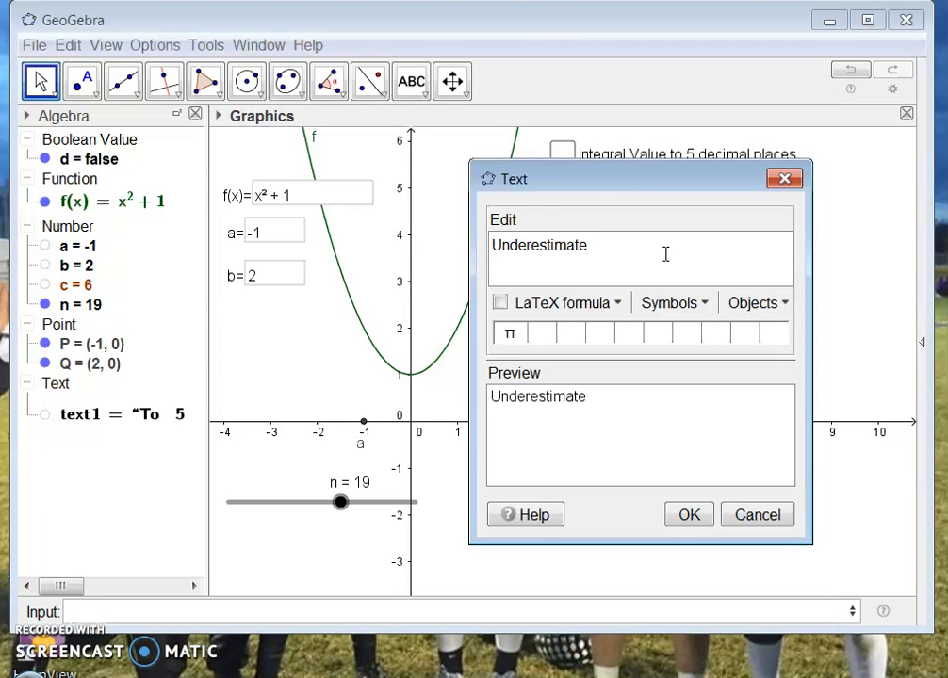
{"action": "left_click", "coordinate": [689, 514]}
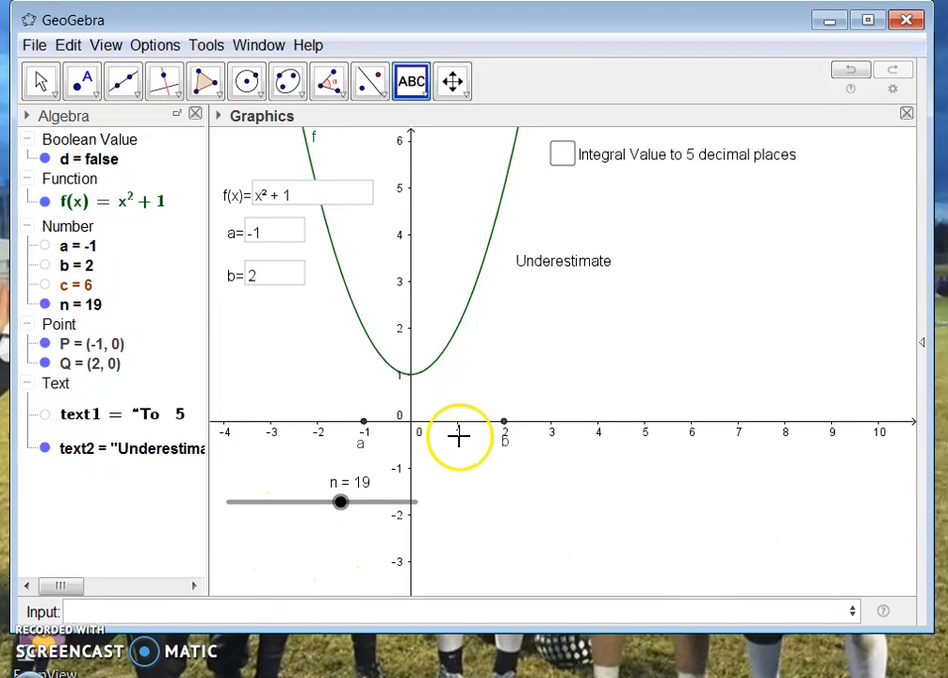
{"action": "left_click", "coordinate": [568, 267]}
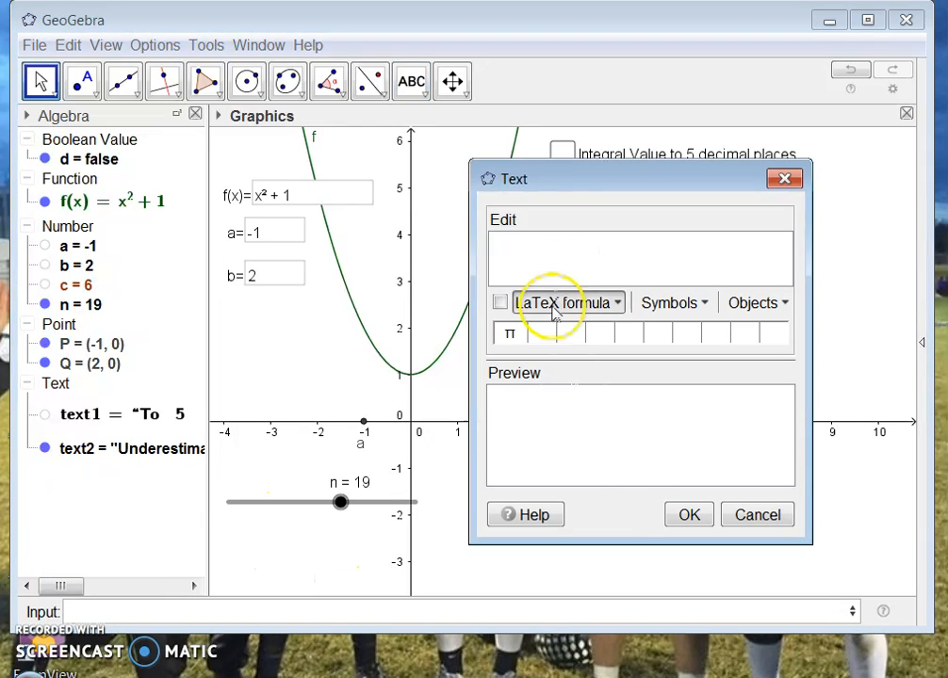
{"action": "left_click", "coordinate": [760, 514]}
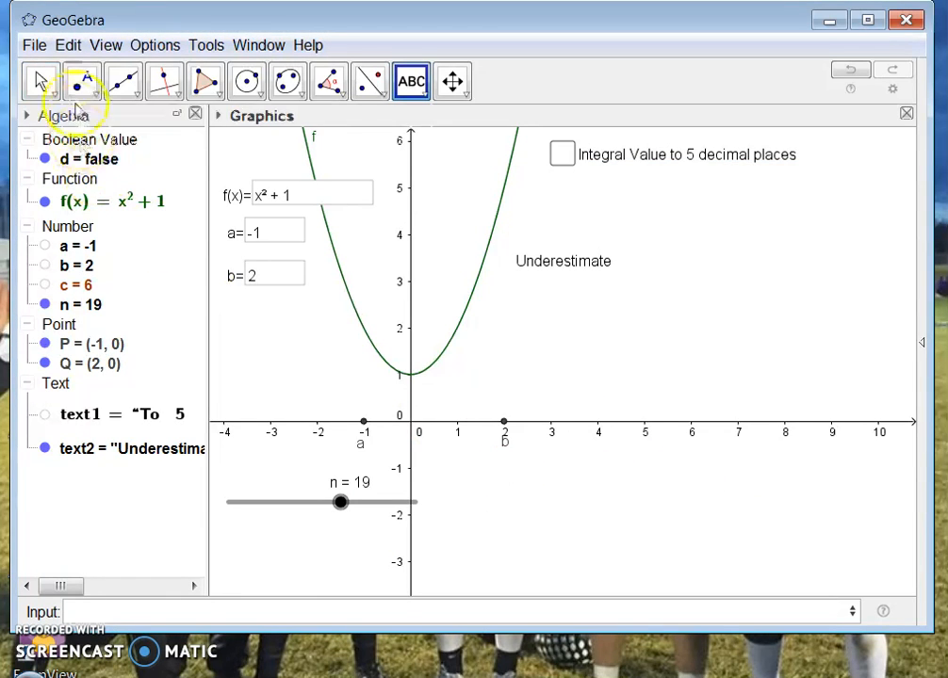
{"action": "left_click", "coordinate": [40, 82]}
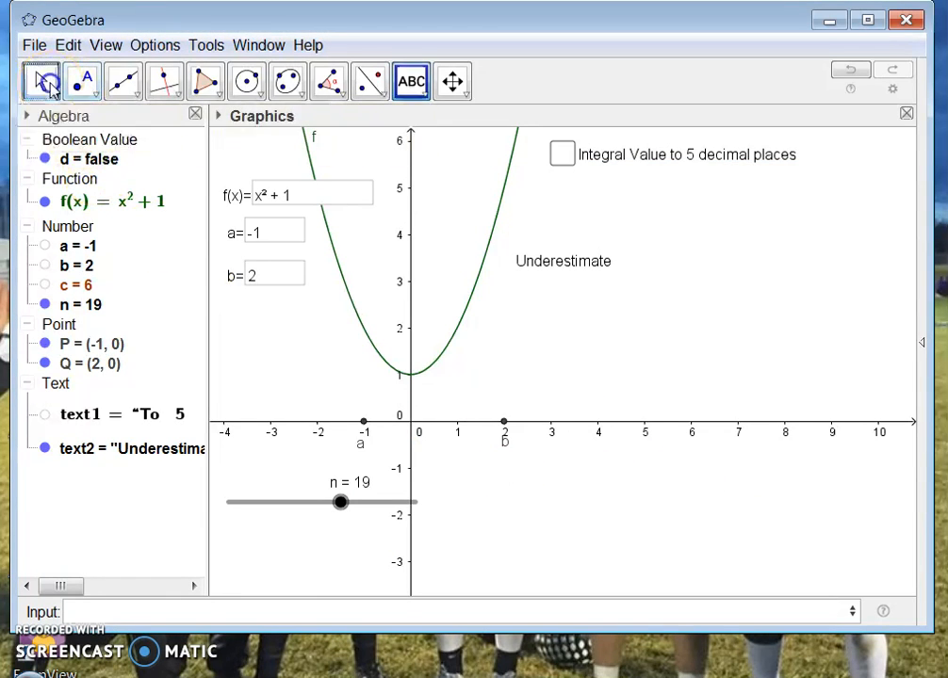
{"action": "double_click", "coordinate": [556, 268]}
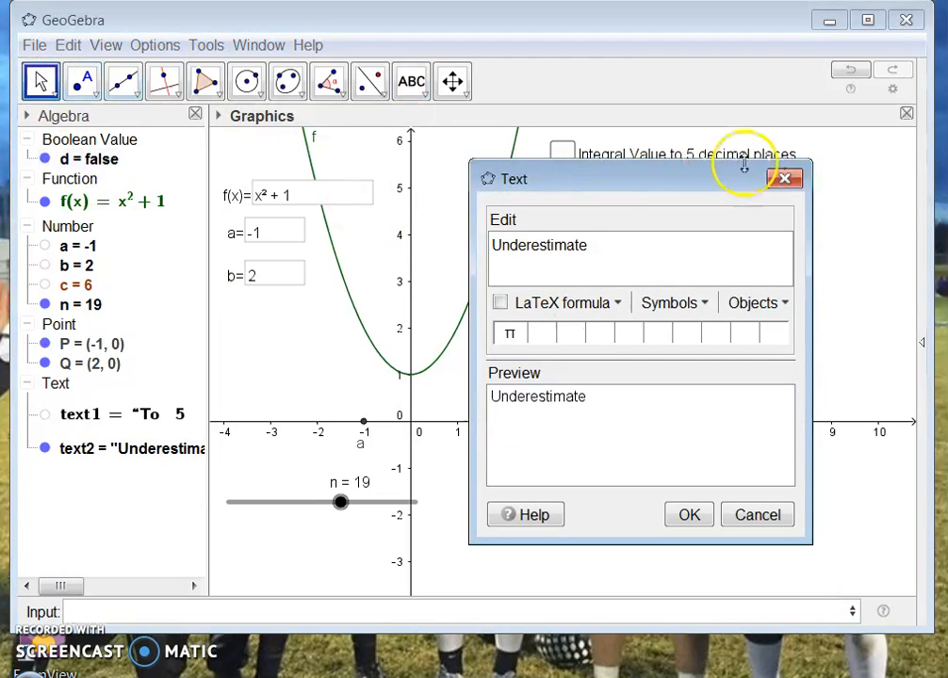
{"action": "left_click", "coordinate": [783, 178]}
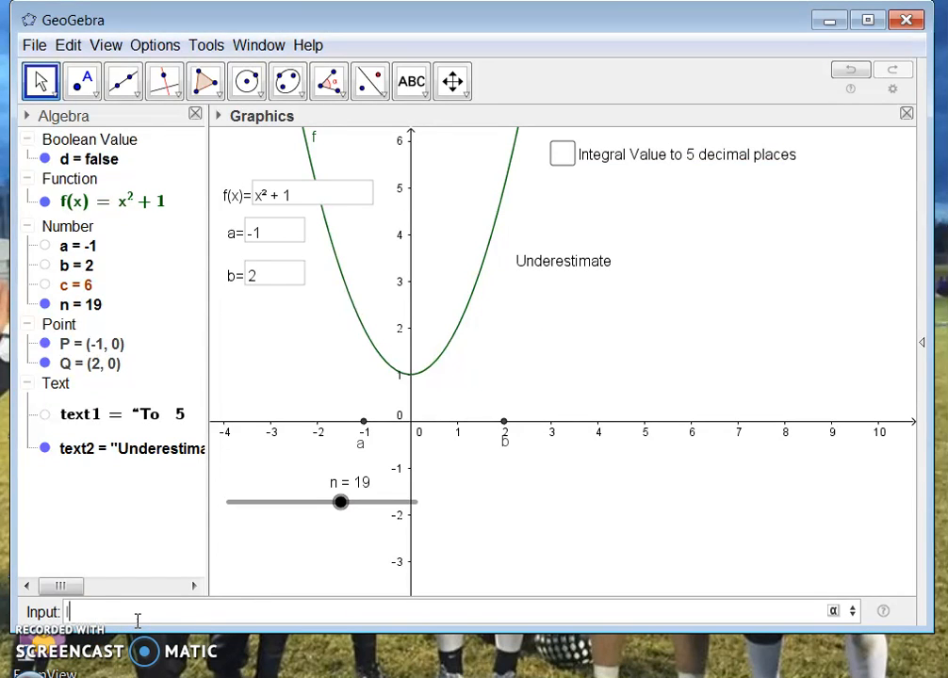
- Create the lower rectangle sum of f(x) between a and b with n rectangles, using LowerSum[f(x), a, b, n]
{"action": "type", "text": "lower"}
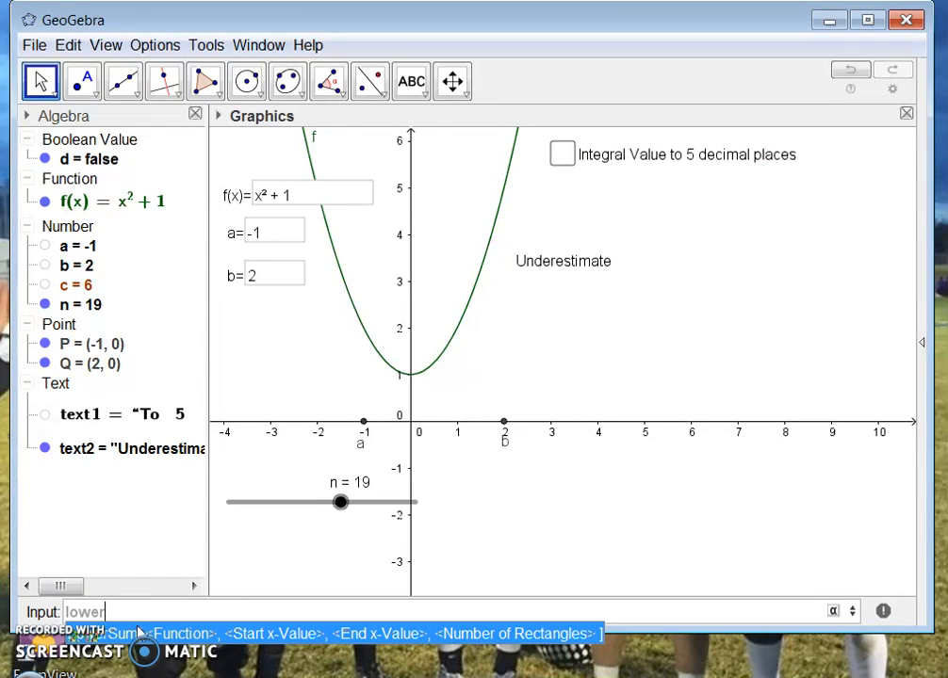
{"action": "left_click", "coordinate": [146, 635]}
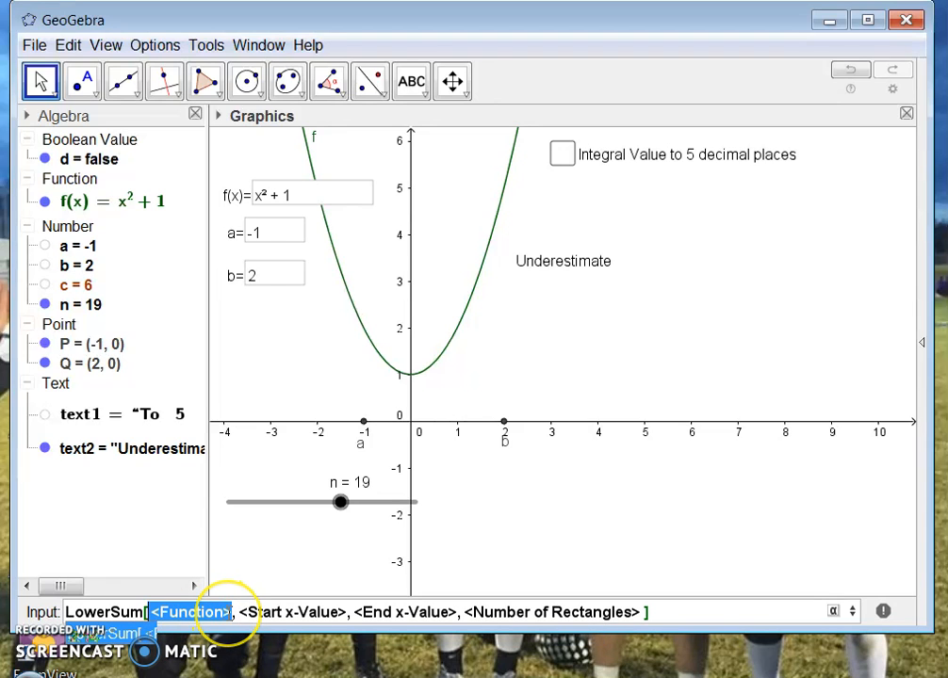
{"action": "type", "text": "f"}
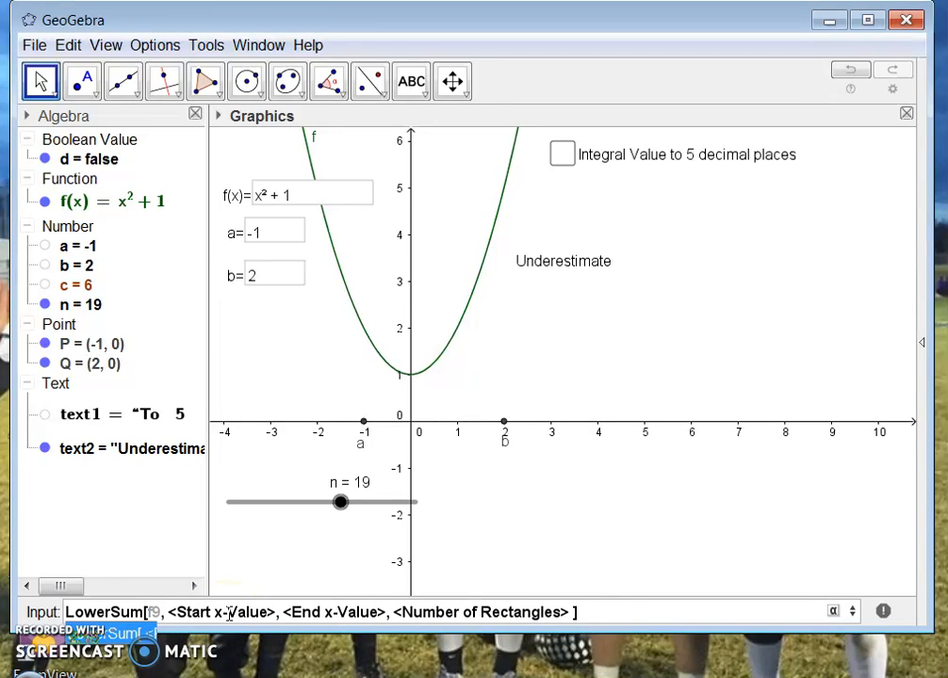
{"action": "type", "text": "(x)"}
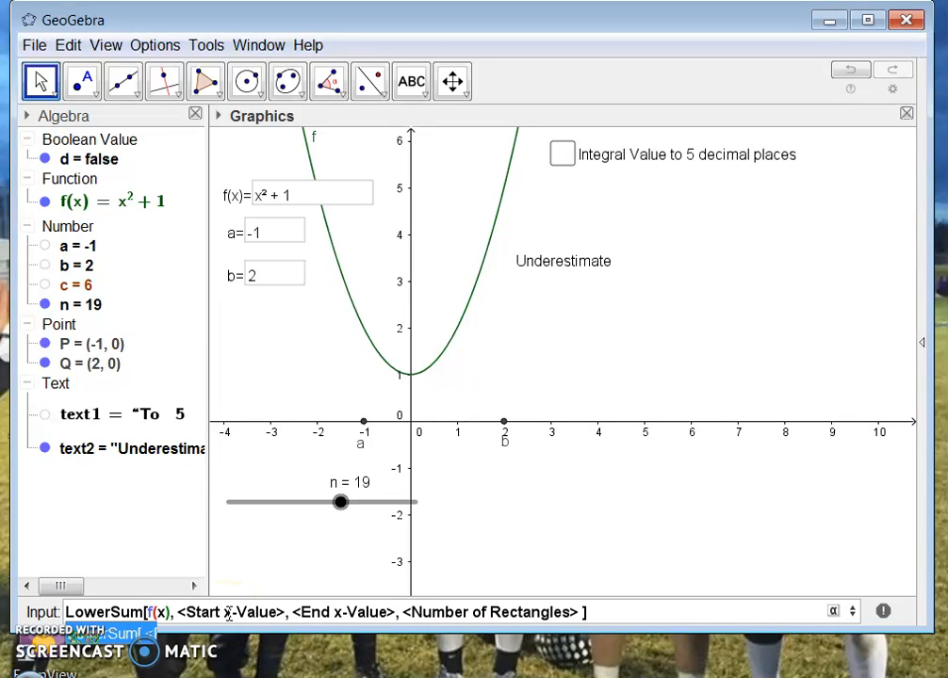
{"action": "left_click", "coordinate": [227, 613]}
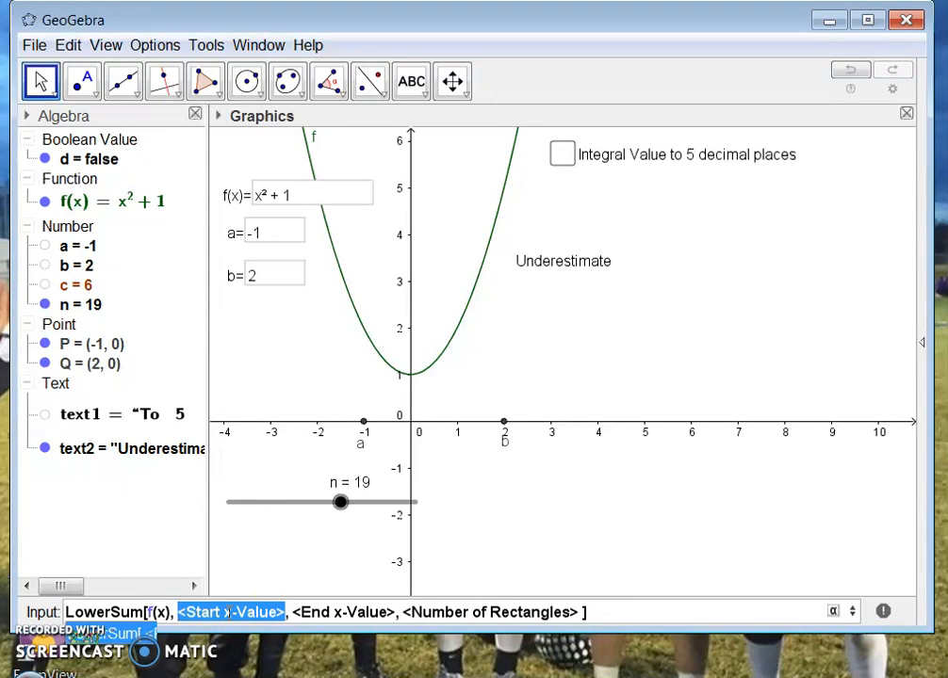
{"action": "type", "text": "a"}
{"action": "left_click", "coordinate": [229, 613]}
{"action": "type", "text": "b"}
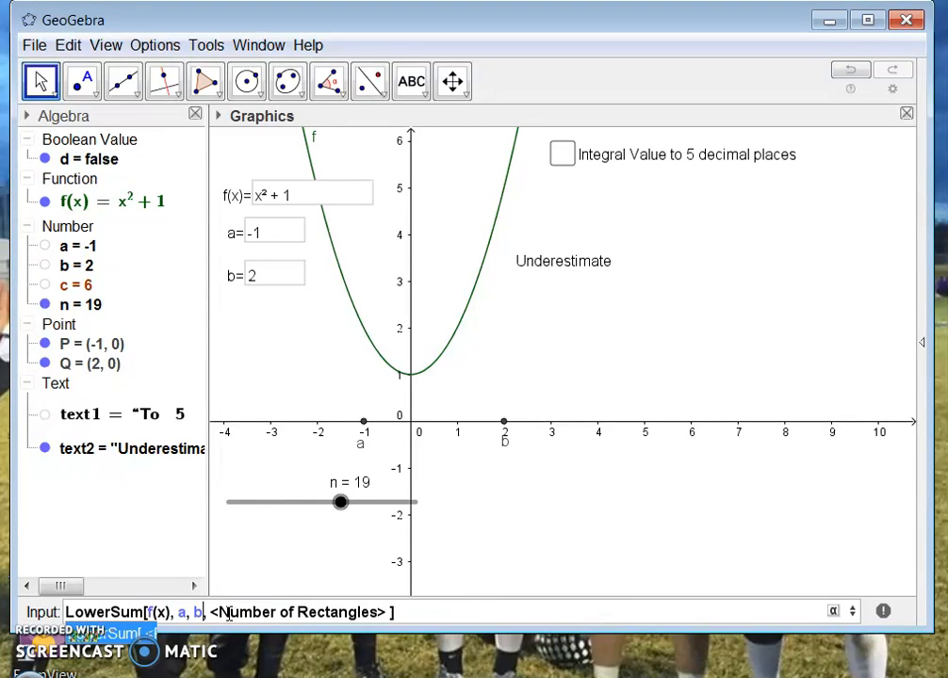
{"action": "left_click", "coordinate": [227, 613]}
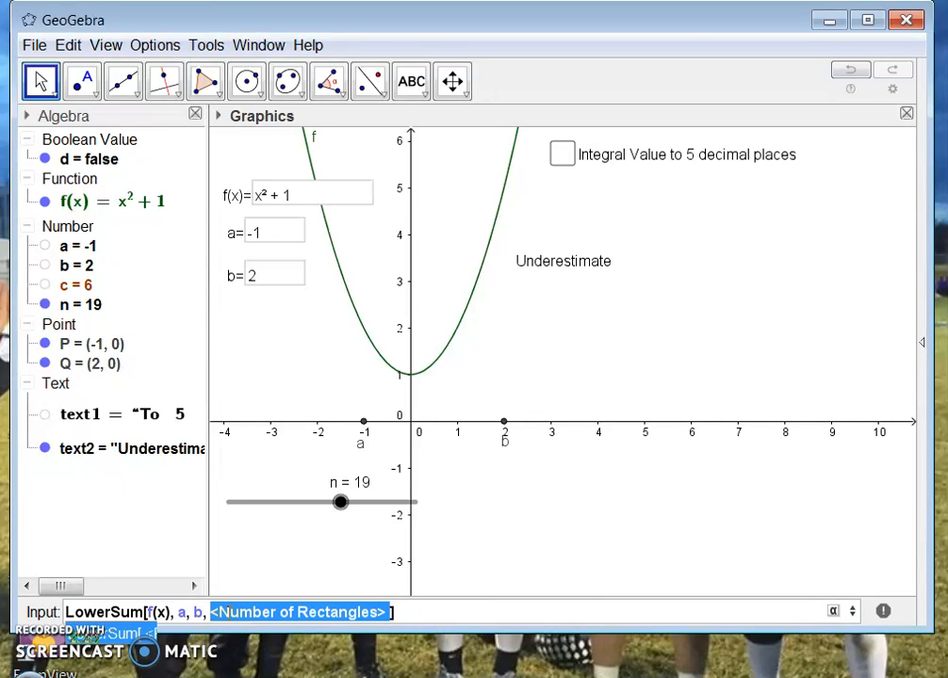
{"action": "type", "text": "n"}
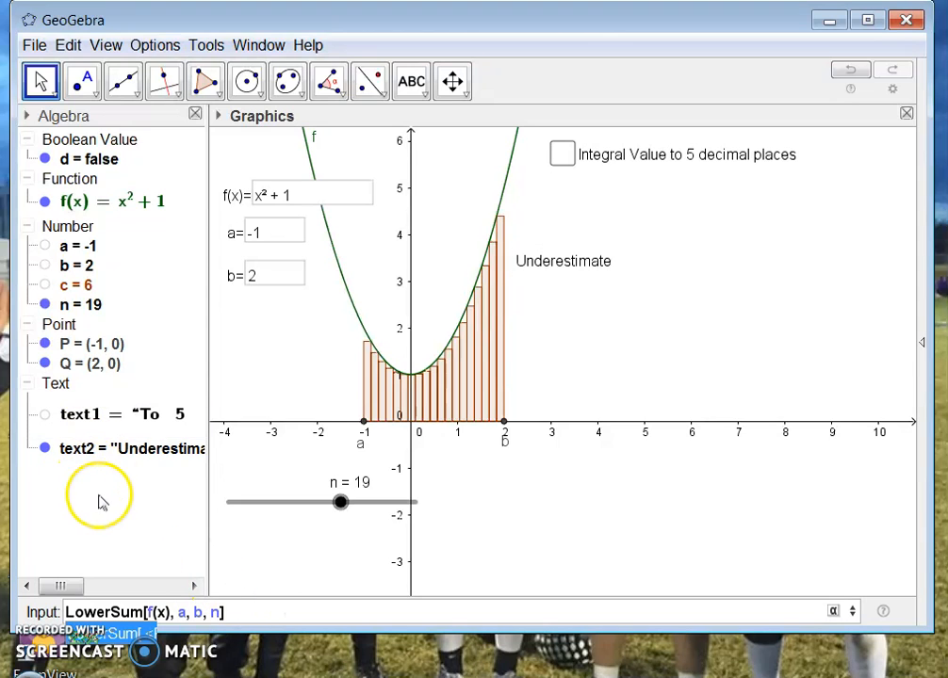
{"action": "left_click", "coordinate": [139, 451]}
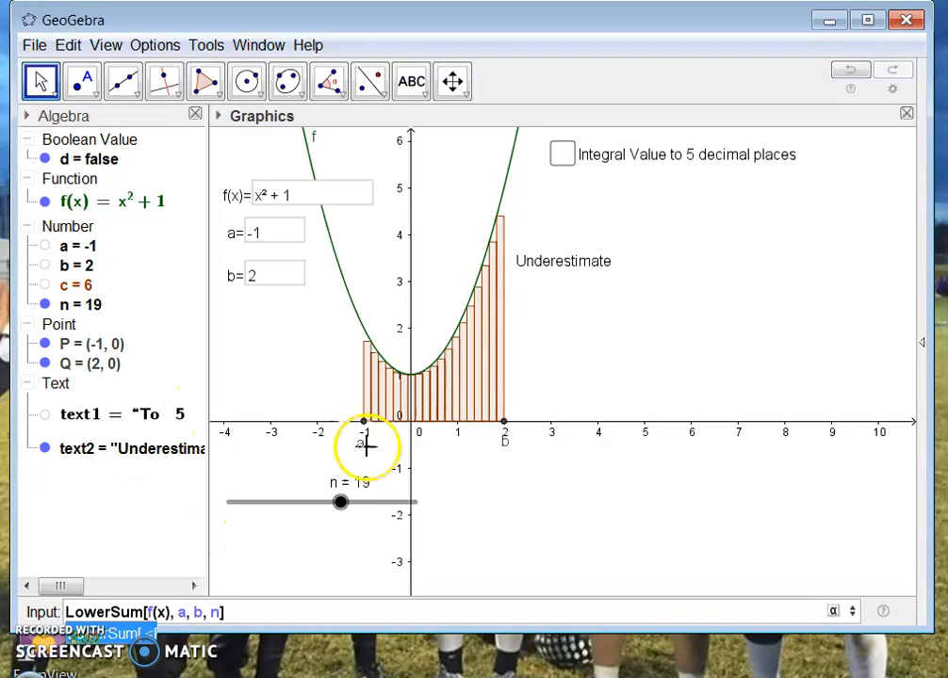
{"action": "left_click", "coordinate": [236, 613]}
{"action": "key", "text": "Return"}
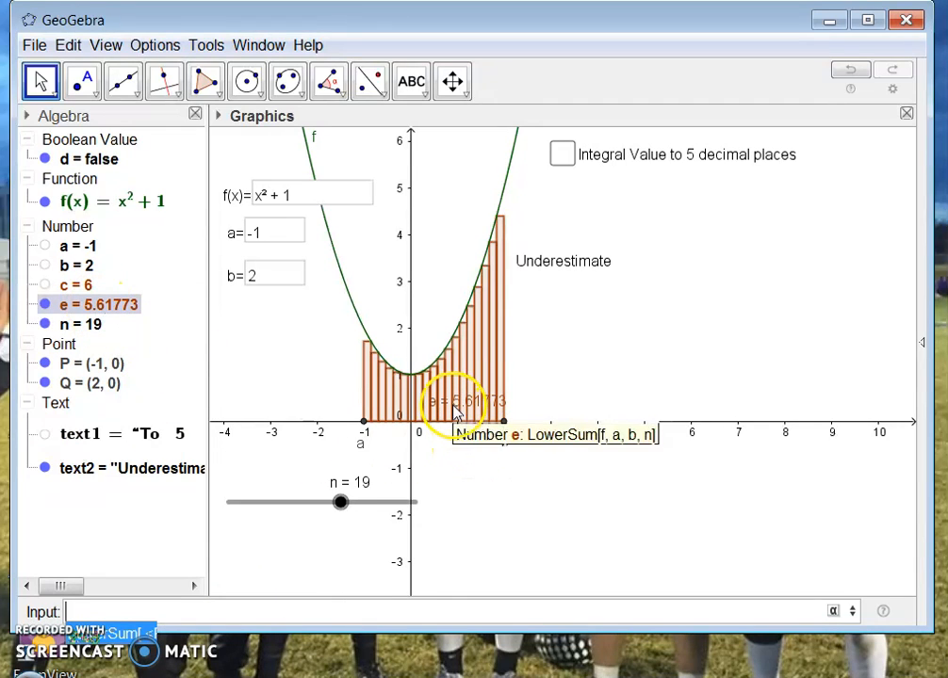
- Hide the label of the lower sum in its object properties, keeping the rectangles shown
{"action": "right_click", "coordinate": [454, 412]}
{"action": "left_click", "coordinate": [518, 549]}
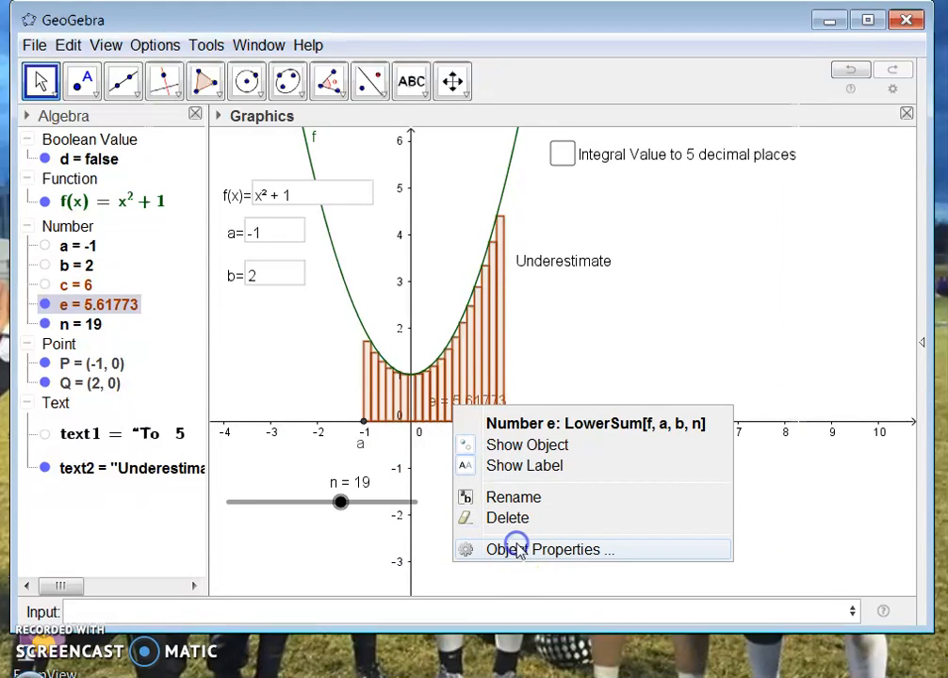
{"action": "left_click", "coordinate": [309, 140]}
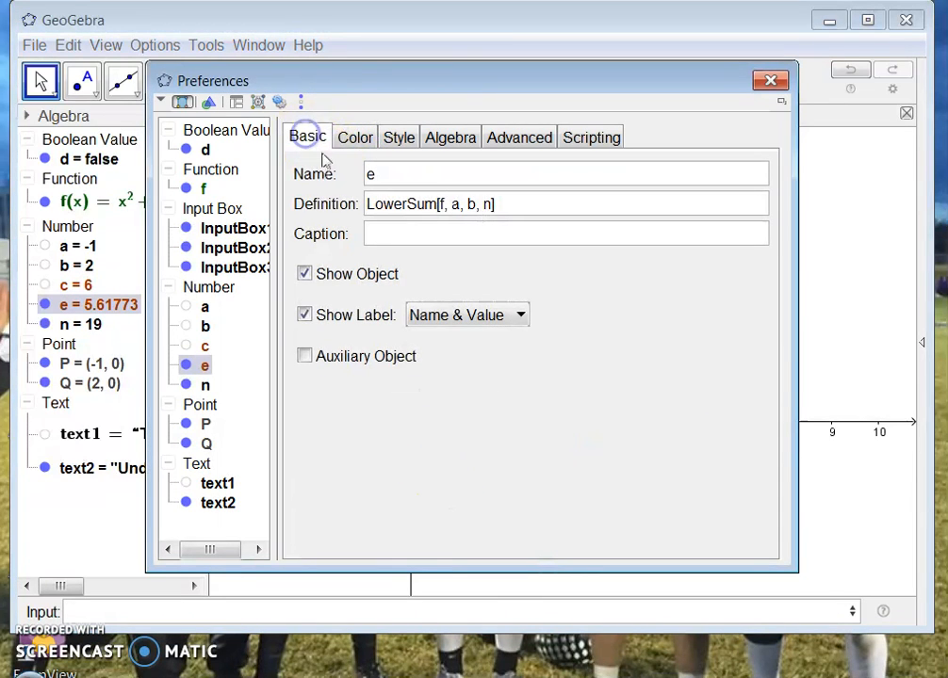
{"action": "left_click", "coordinate": [305, 316]}
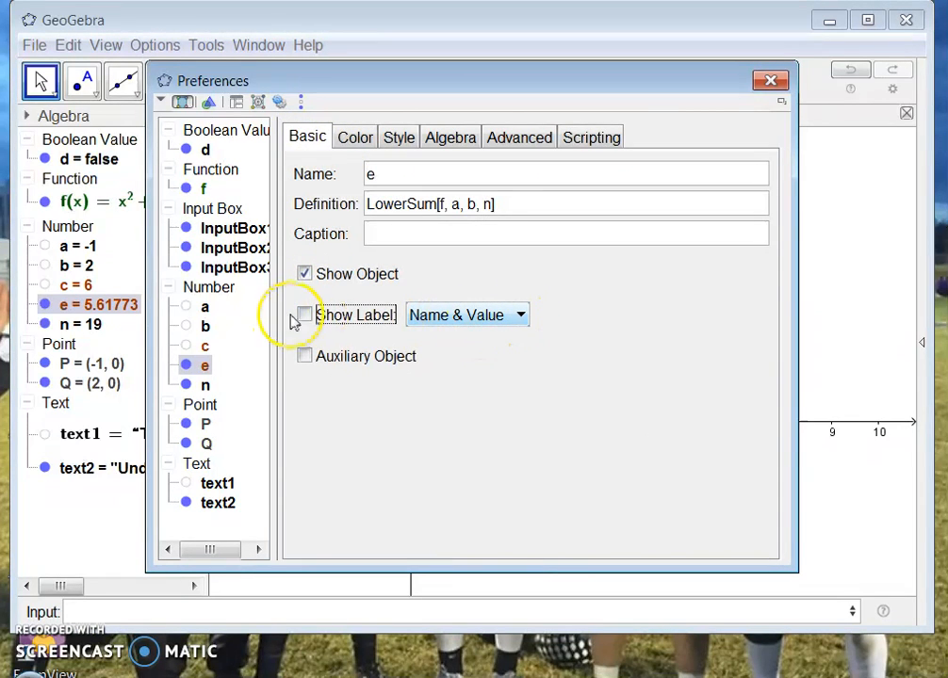
{"action": "left_click", "coordinate": [510, 317]}
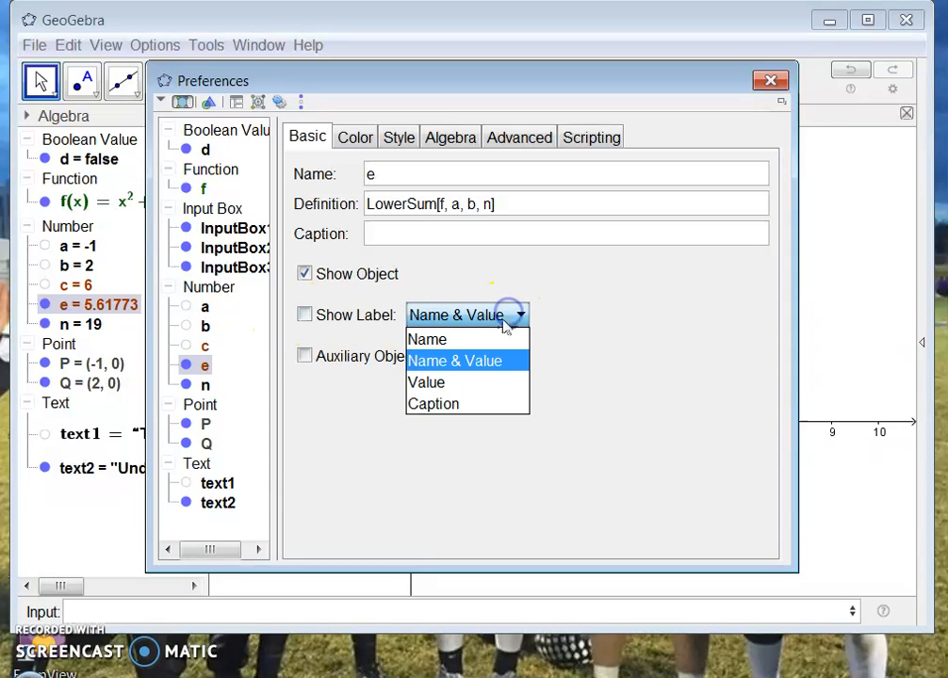
{"action": "left_click", "coordinate": [317, 317]}
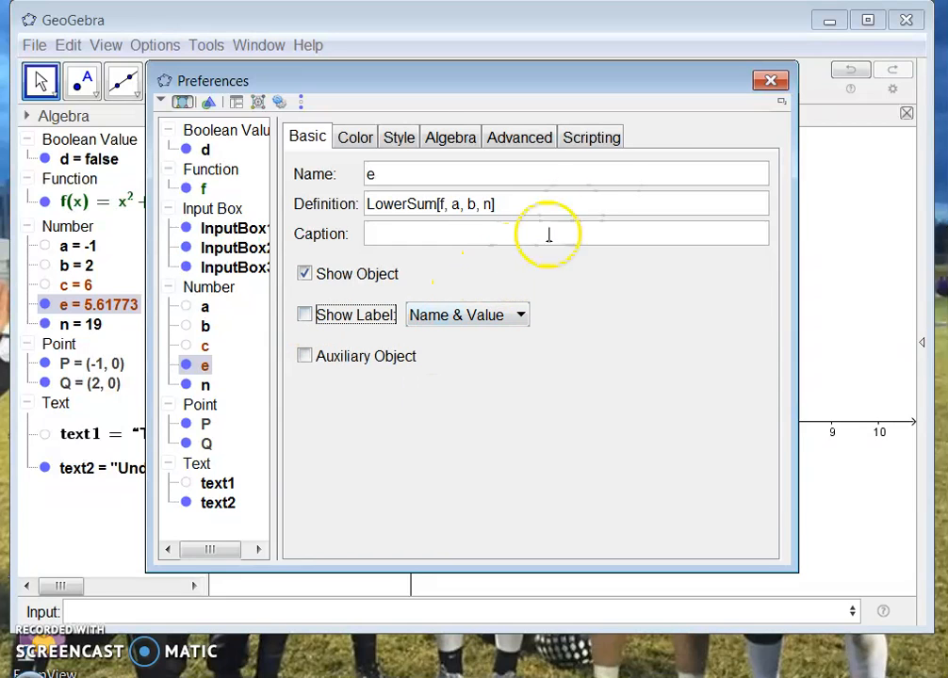
- Close the lower sum's properties and set the n slider to 6 to examine the rectangles under the curve
{"action": "left_click", "coordinate": [769, 81]}
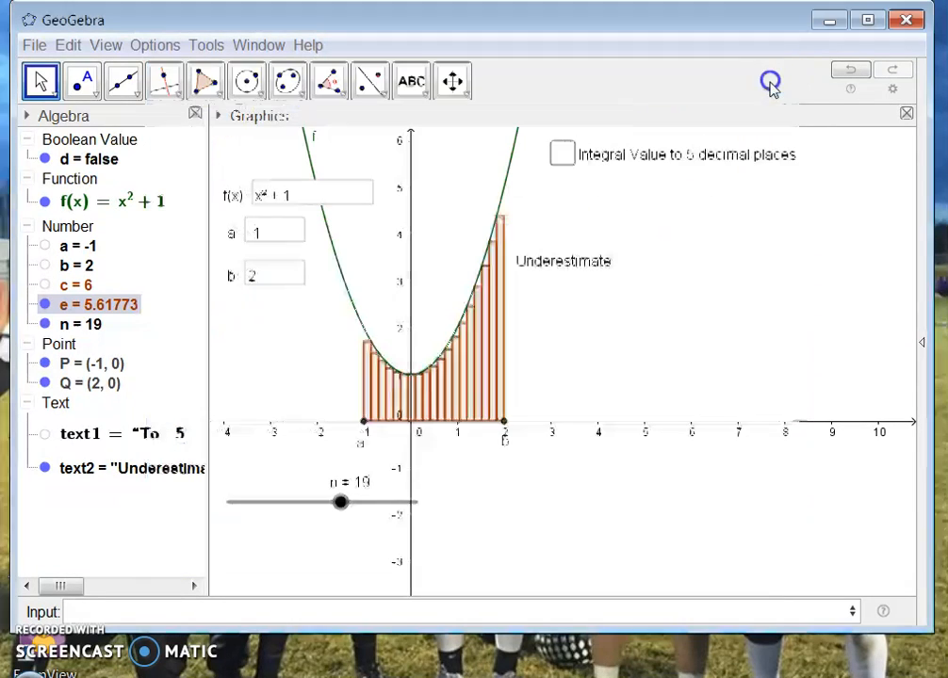
{"action": "left_click", "coordinate": [345, 504]}
{"action": "left_click_drag", "start_coordinate": [349, 510], "coordinate": [258, 502]}
{"action": "left_click", "coordinate": [374, 409]}
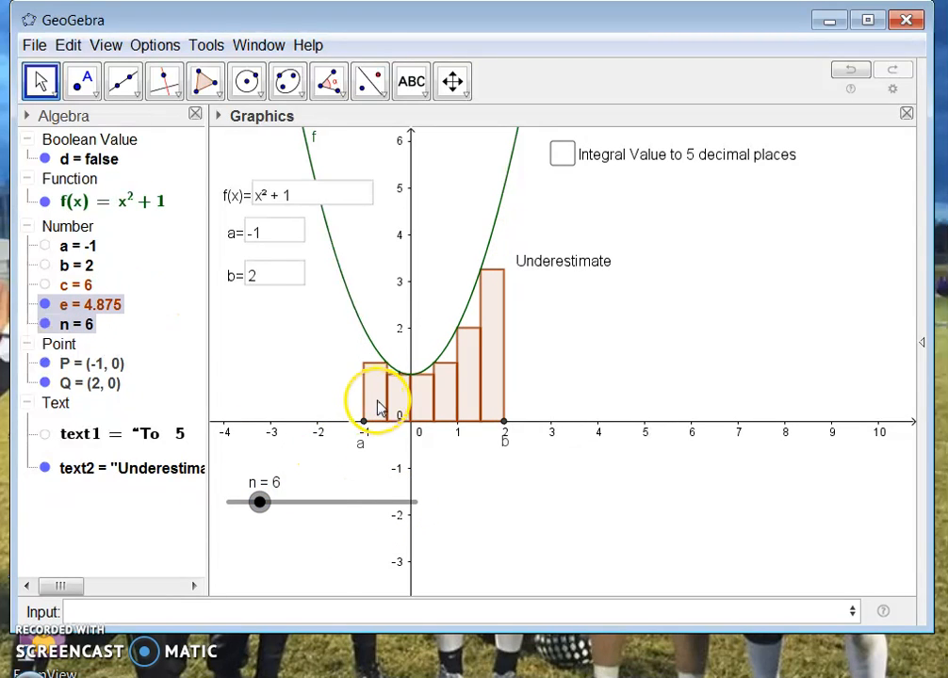
{"action": "left_click", "coordinate": [360, 473]}
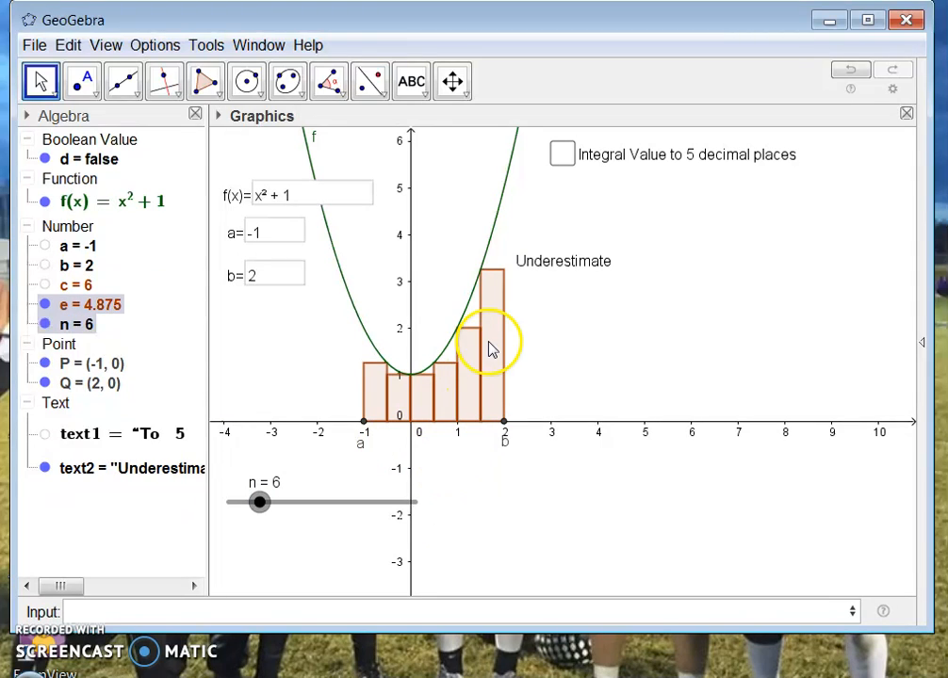
- Edit the "Underestimate" text to read "Underestimate: " followed by a LaTeX definite integral with limits a and b
{"action": "left_click", "coordinate": [565, 272]}
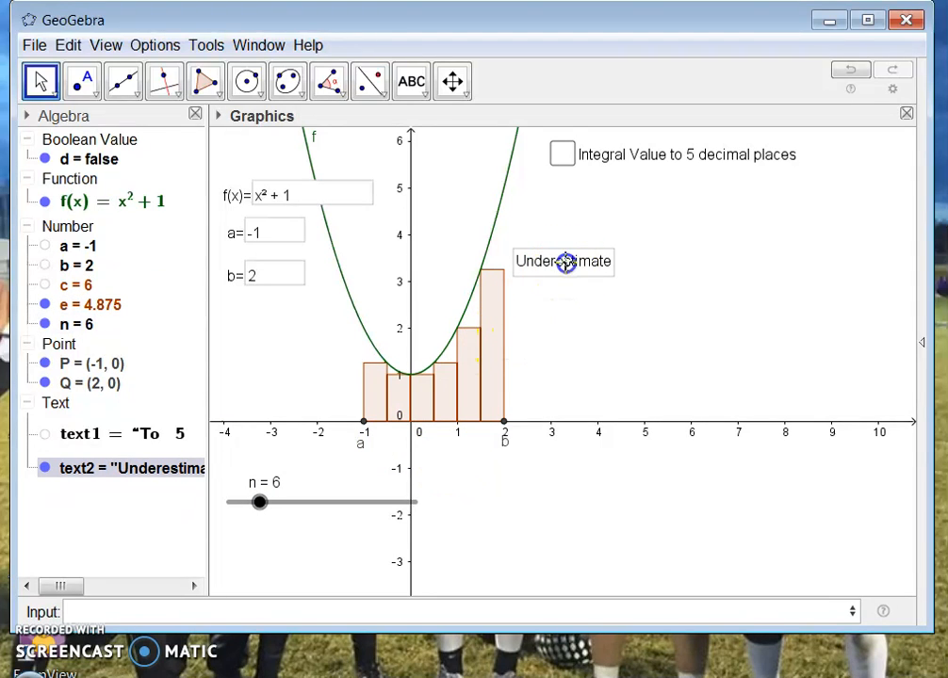
{"action": "double_click", "coordinate": [566, 266]}
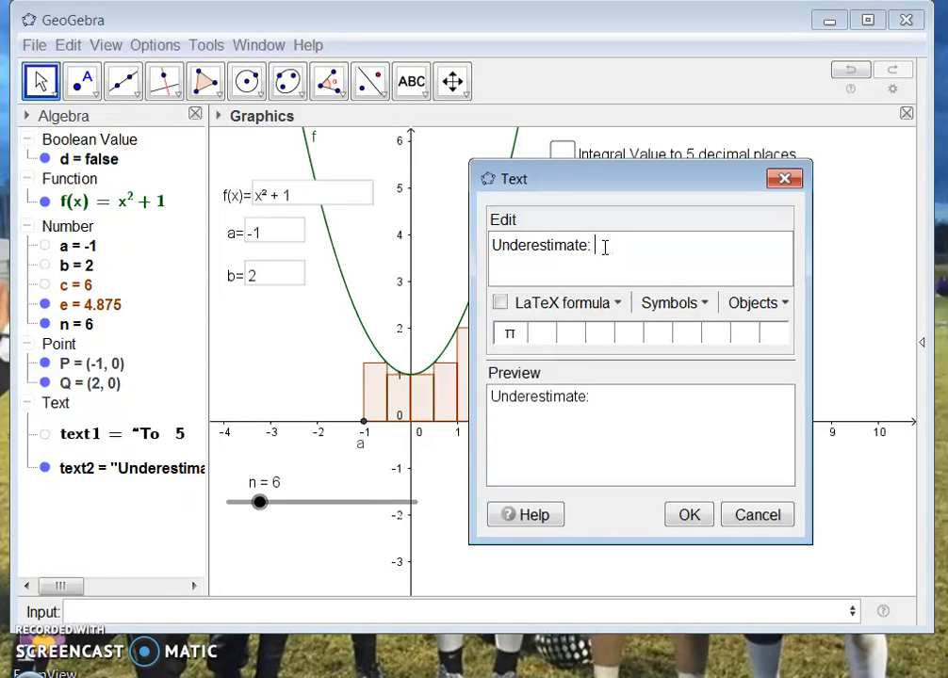
{"action": "left_click", "coordinate": [608, 305]}
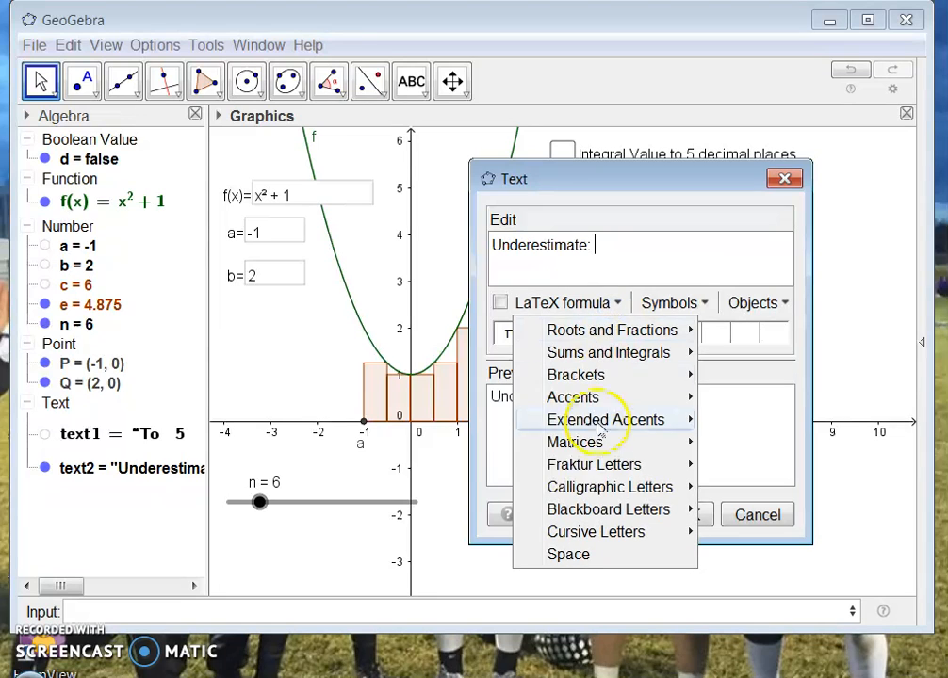
{"action": "mouse_move", "coordinate": [588, 359]}
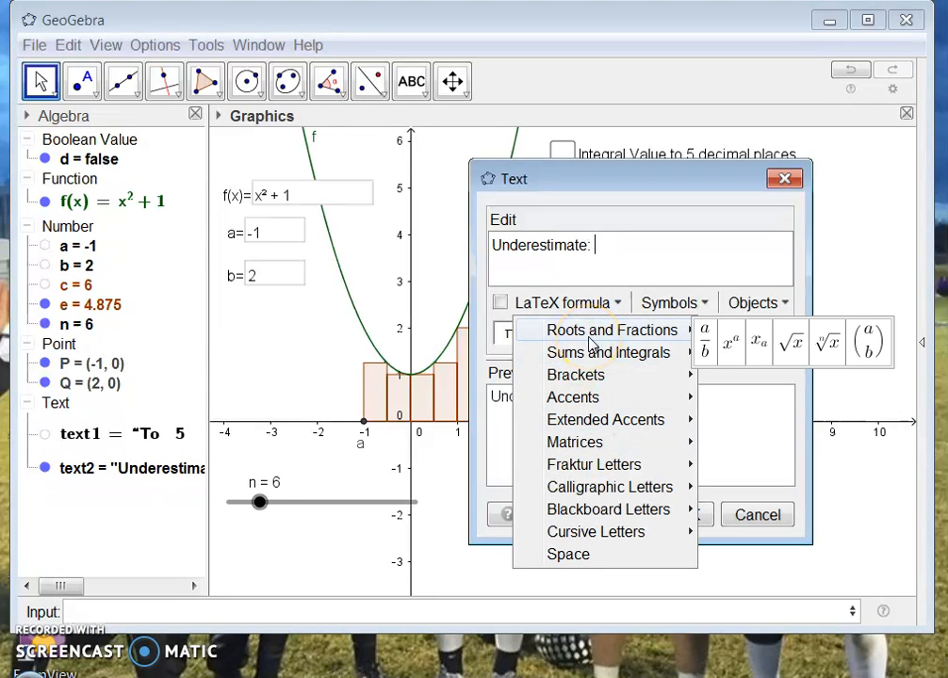
{"action": "mouse_move", "coordinate": [671, 361]}
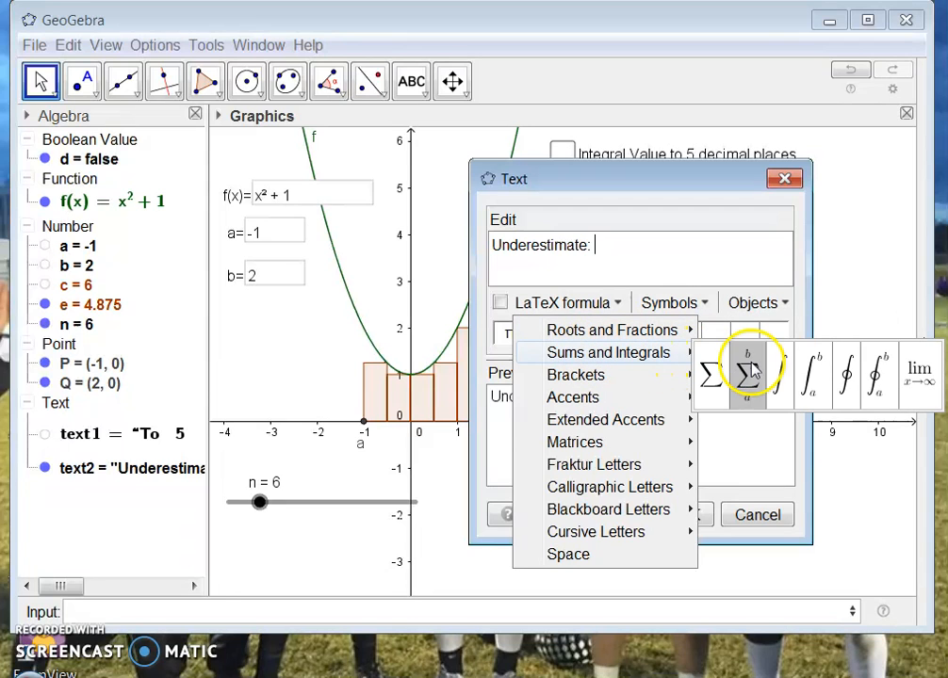
{"action": "left_click", "coordinate": [821, 382]}
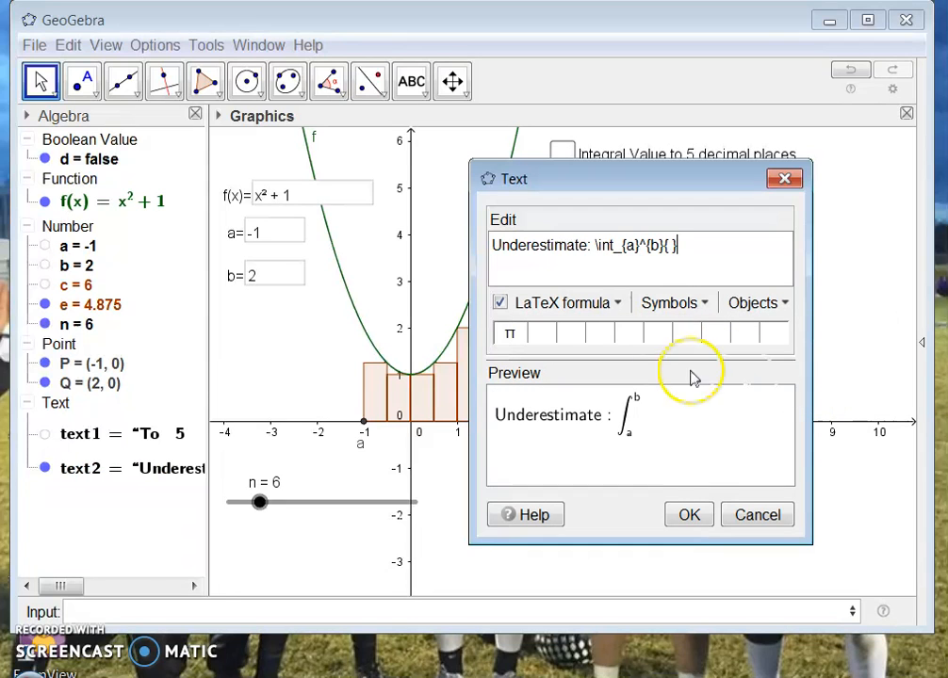
- Replace the integral's lower and upper limit letters in the text with the live number objects a and b
{"action": "double_click", "coordinate": [629, 246]}
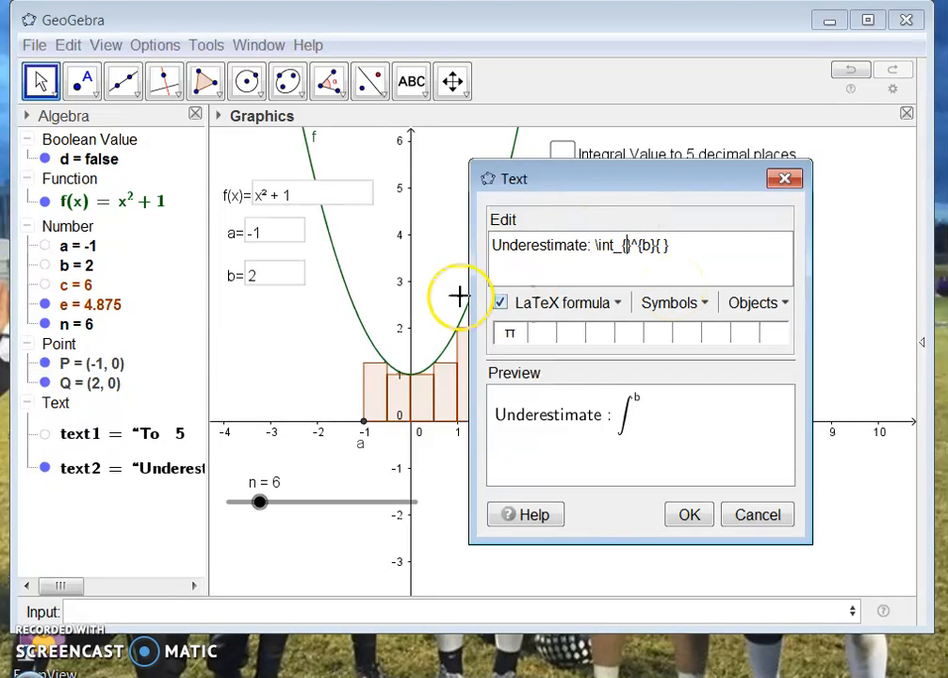
{"action": "left_click", "coordinate": [77, 248]}
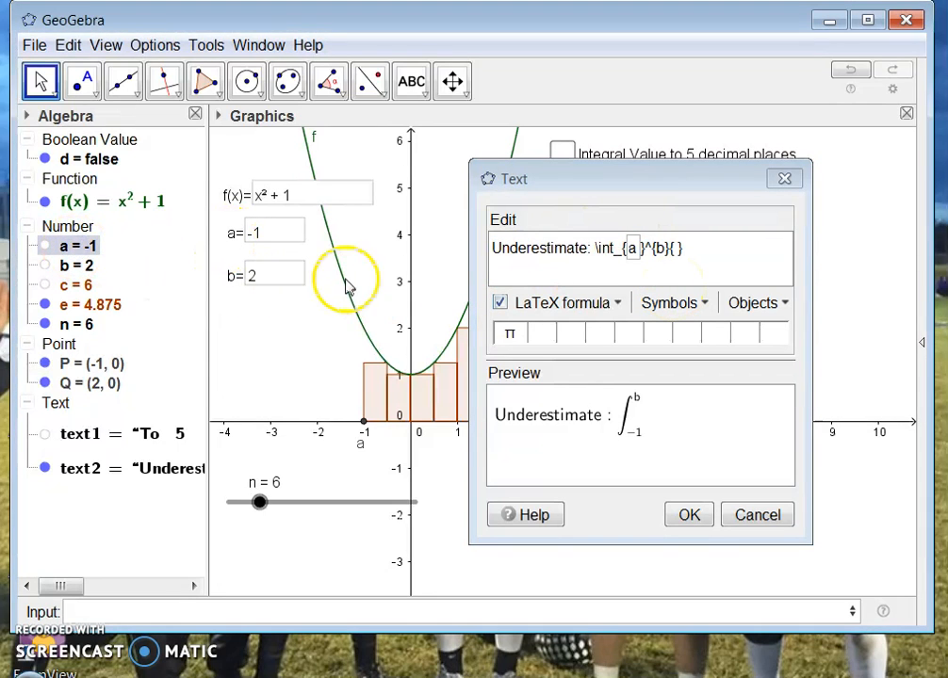
{"action": "double_click", "coordinate": [662, 248]}
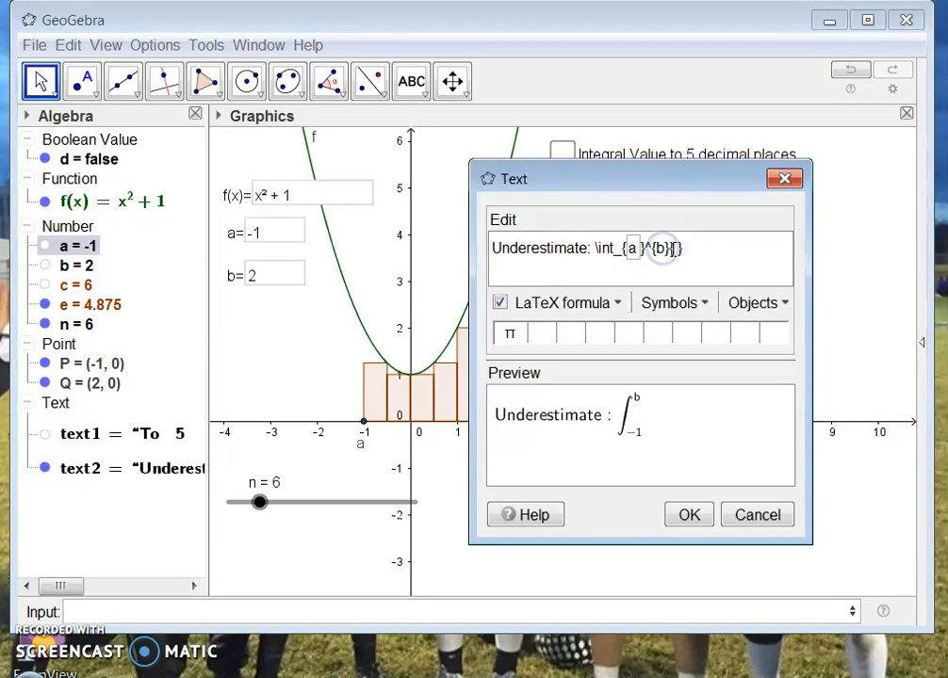
{"action": "key", "text": "BackSpace"}
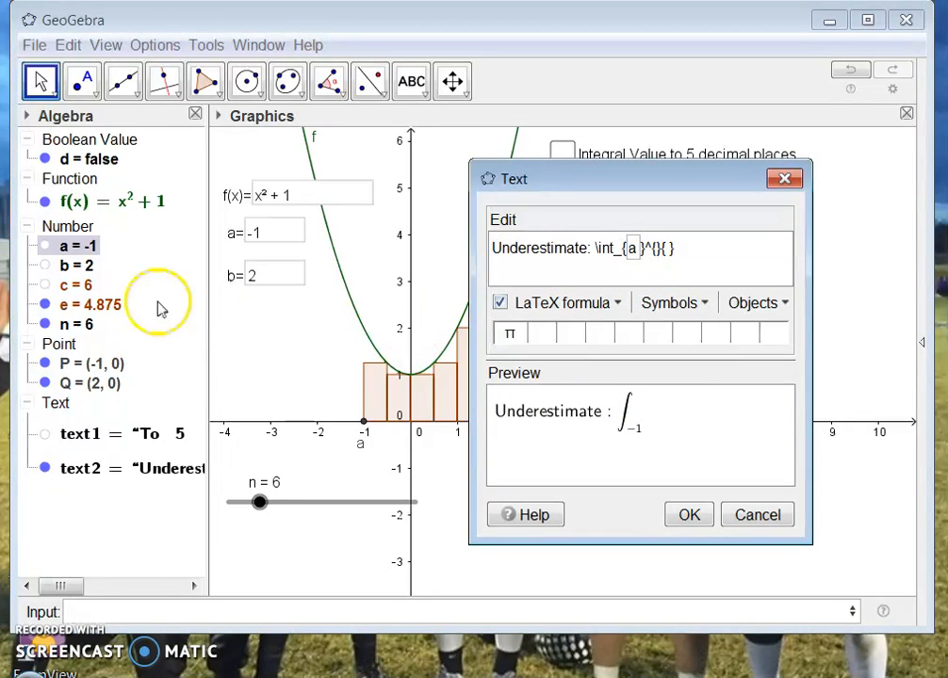
{"action": "left_click", "coordinate": [71, 265]}
- Insert the function object f as the integrand, followed by a LaTeX space and "dx"
{"action": "left_click", "coordinate": [681, 247]}
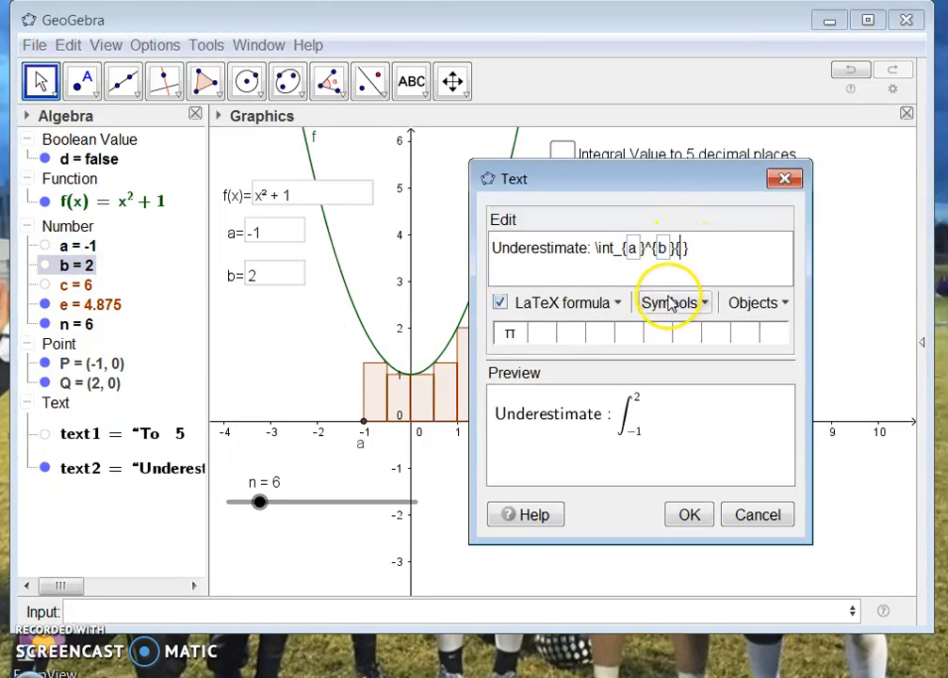
{"action": "left_click", "coordinate": [85, 205]}
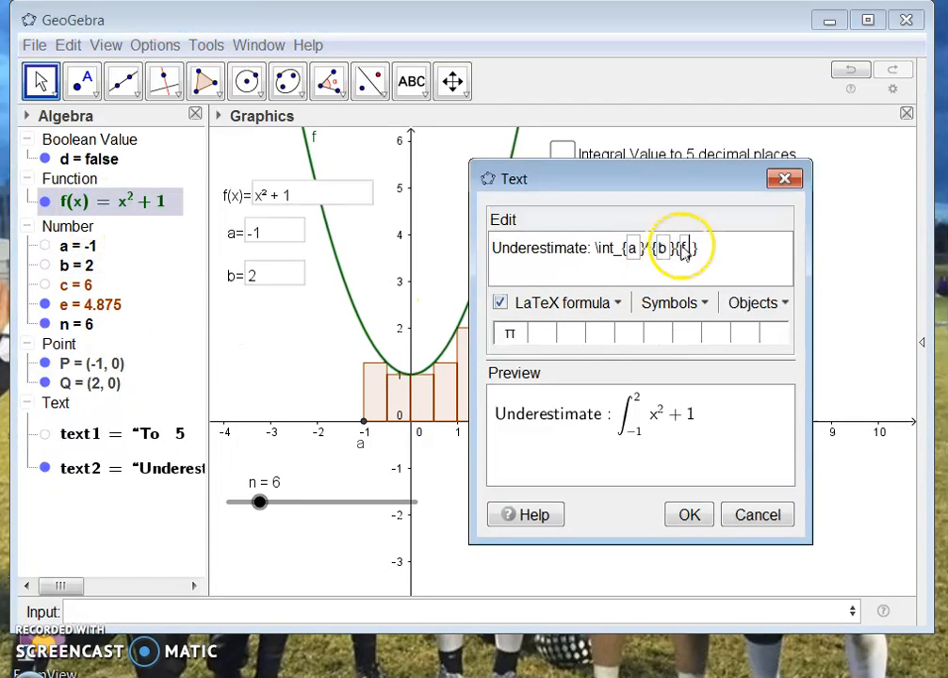
{"action": "left_click", "coordinate": [610, 303]}
{"action": "left_click", "coordinate": [573, 554]}
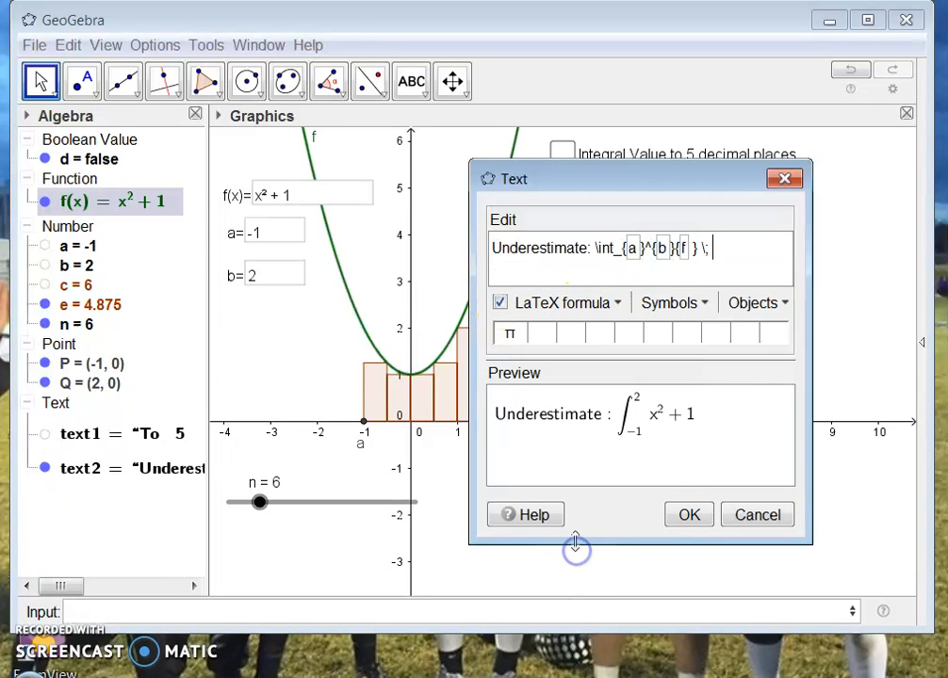
{"action": "left_click", "coordinate": [722, 272]}
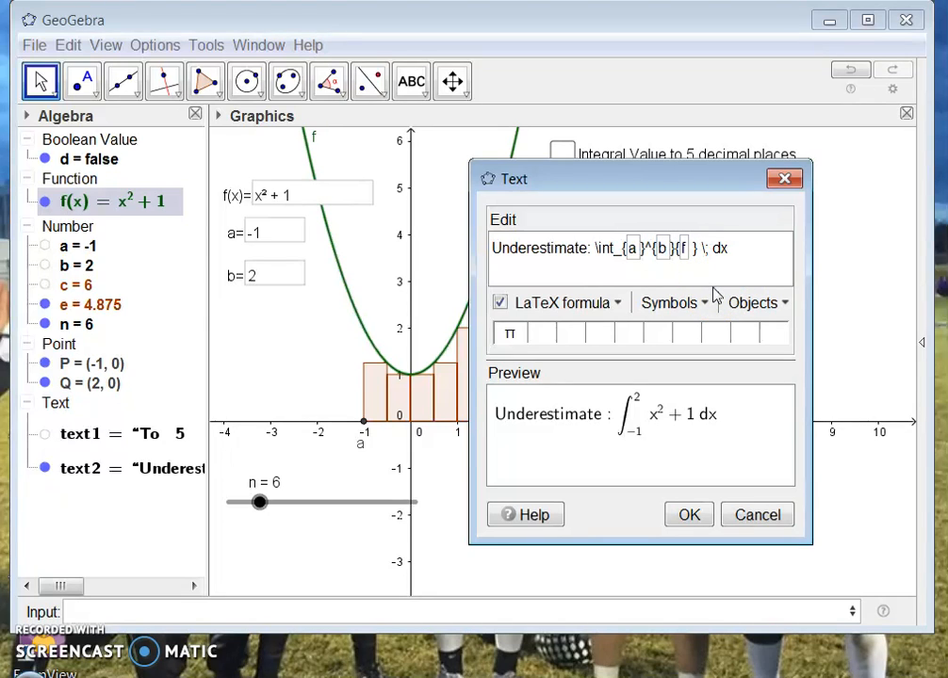
- Append the ≈ symbol and the live lower sum value e after "dx", and apply the edited text
{"action": "left_click", "coordinate": [704, 308]}
{"action": "left_click", "coordinate": [704, 306]}
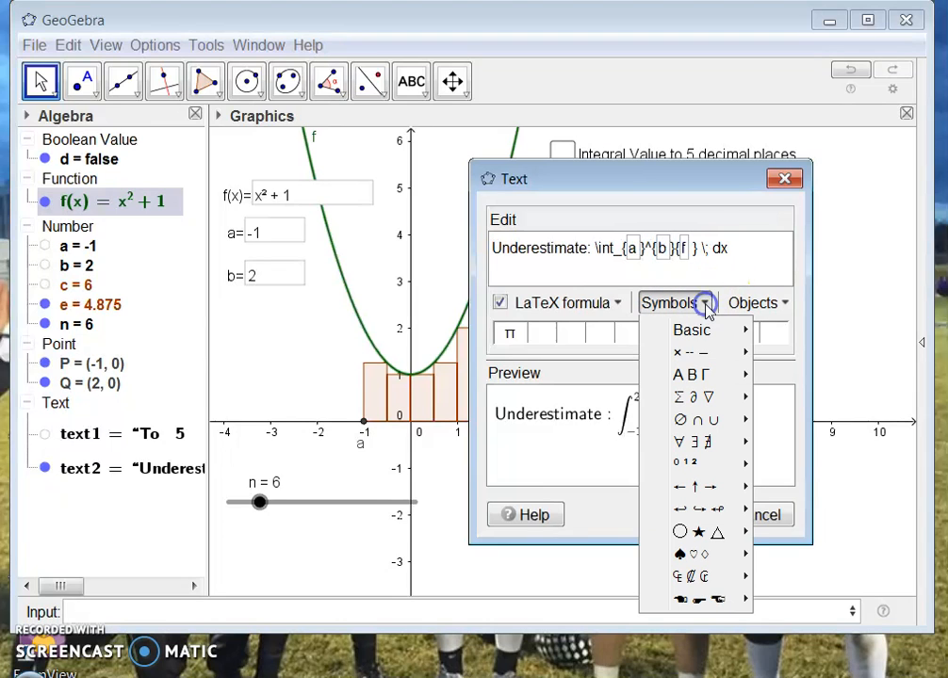
{"action": "left_click", "coordinate": [706, 305]}
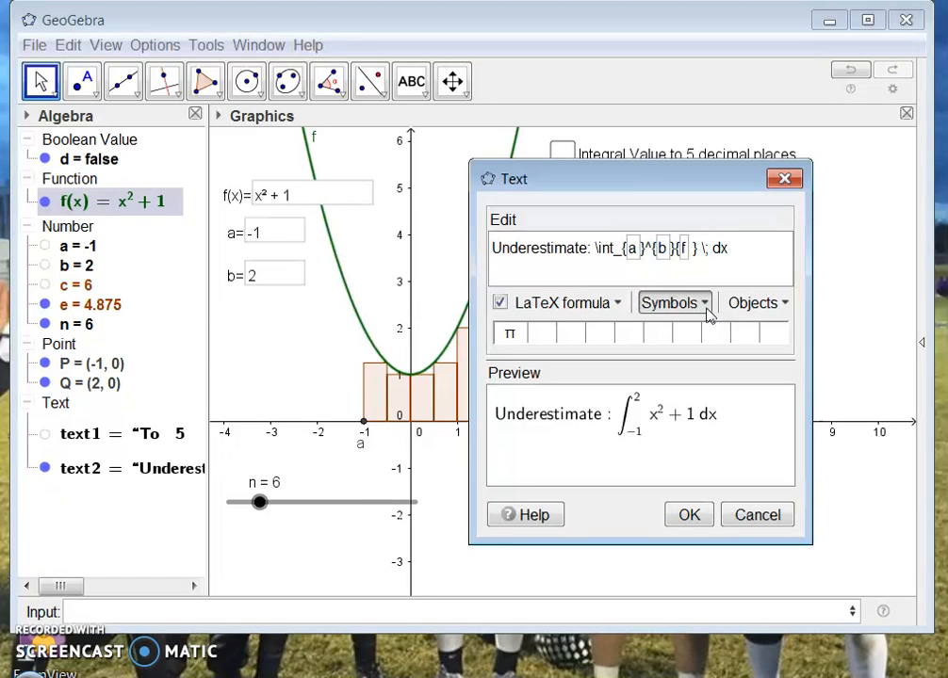
{"action": "left_click", "coordinate": [705, 304]}
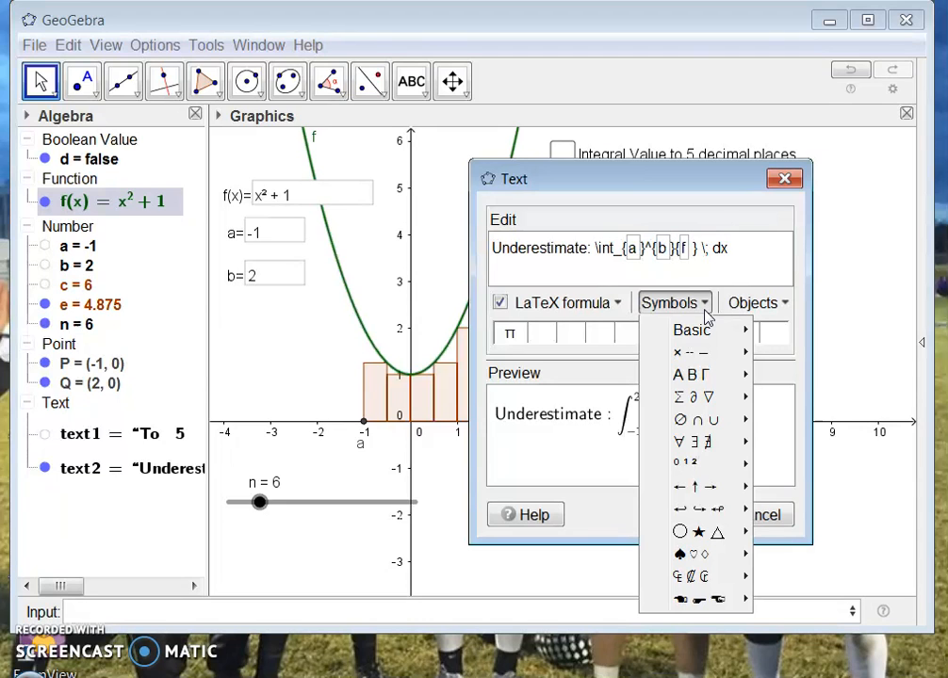
{"action": "left_click", "coordinate": [716, 354]}
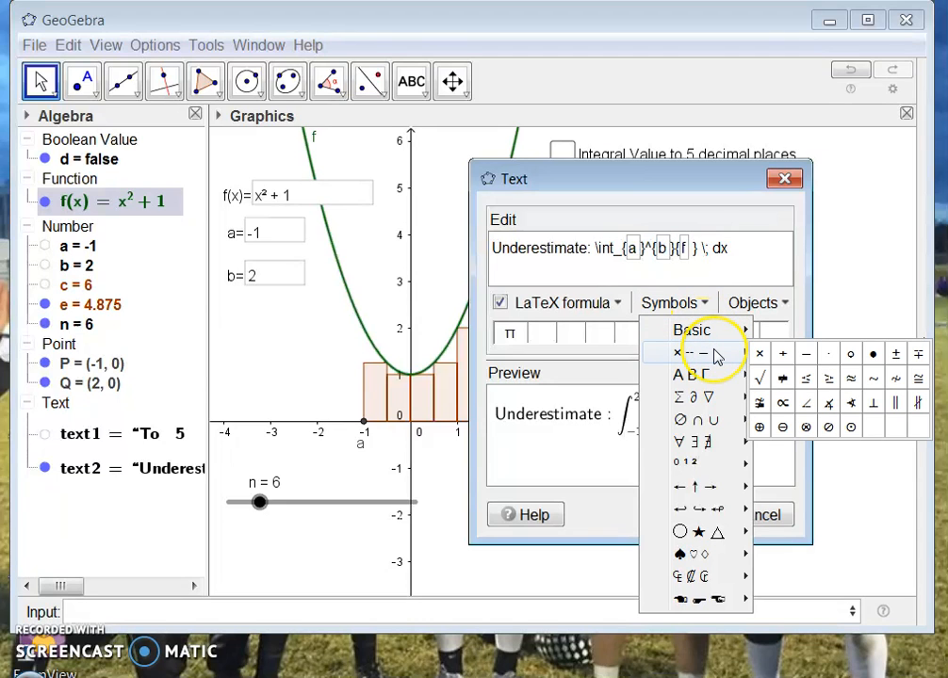
{"action": "left_click", "coordinate": [851, 378]}
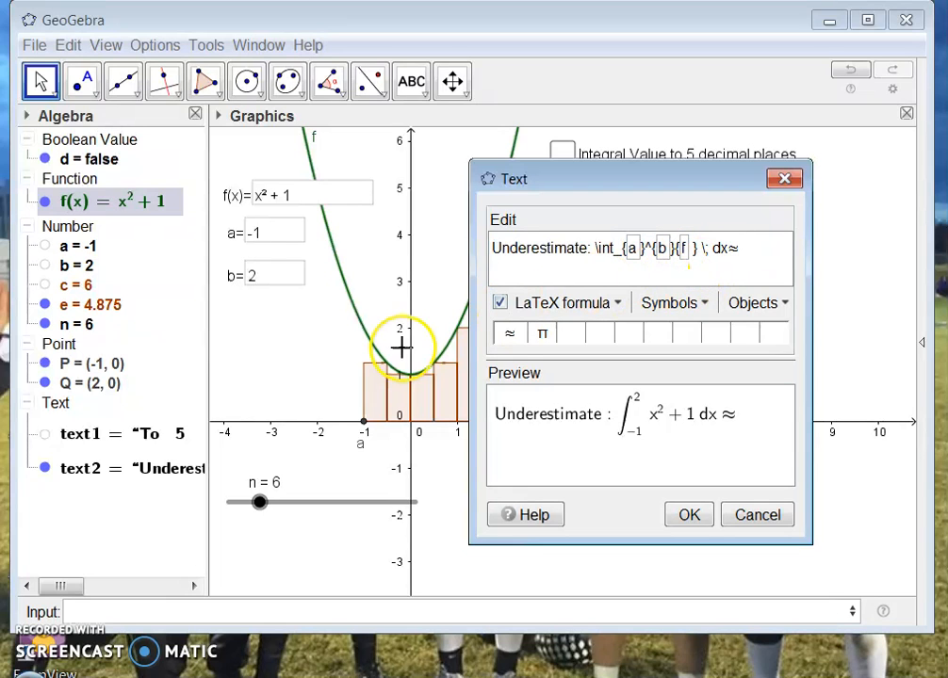
{"action": "left_click", "coordinate": [100, 307]}
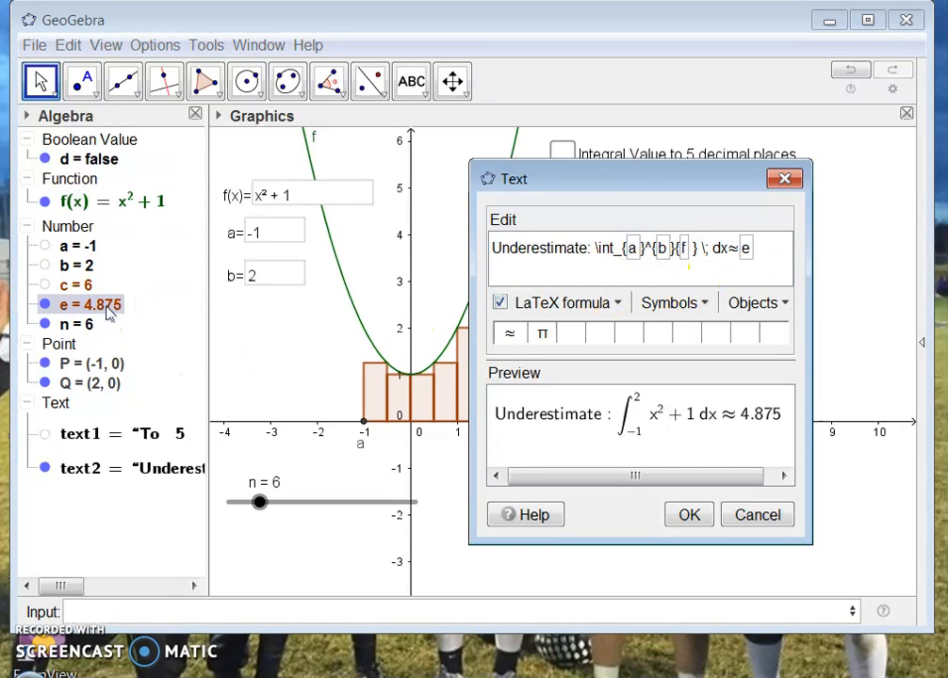
{"action": "left_click", "coordinate": [689, 517]}
{"action": "left_click_drag", "start_coordinate": [630, 377], "coordinate": [689, 341]}
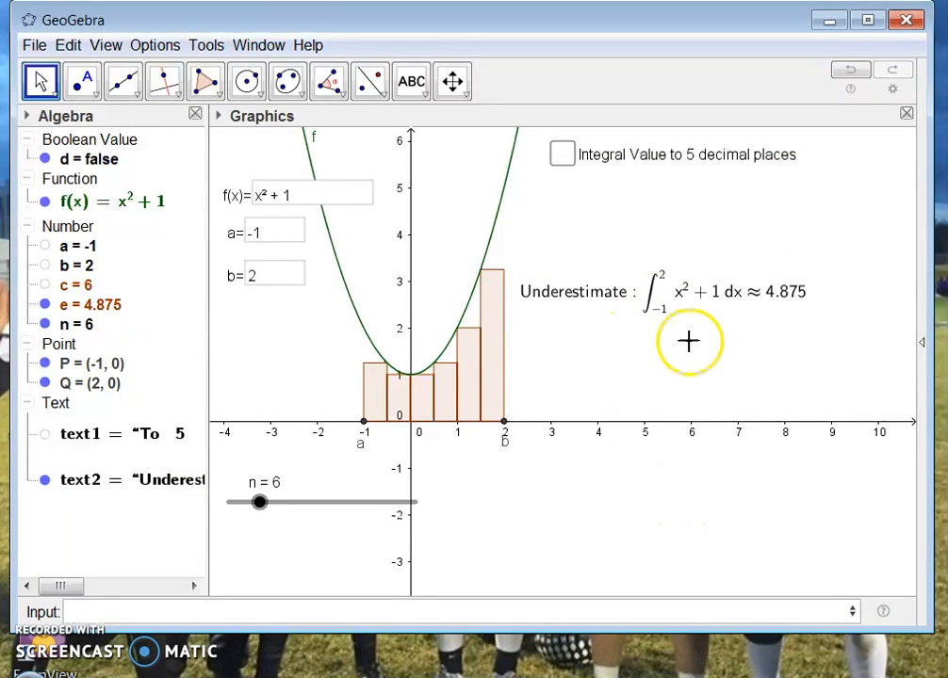
- Set n to 1 and show the integral value to compare it with the underestimate
{"action": "left_click", "coordinate": [260, 502]}
{"action": "left_click_drag", "start_coordinate": [260, 502], "coordinate": [227, 526]}
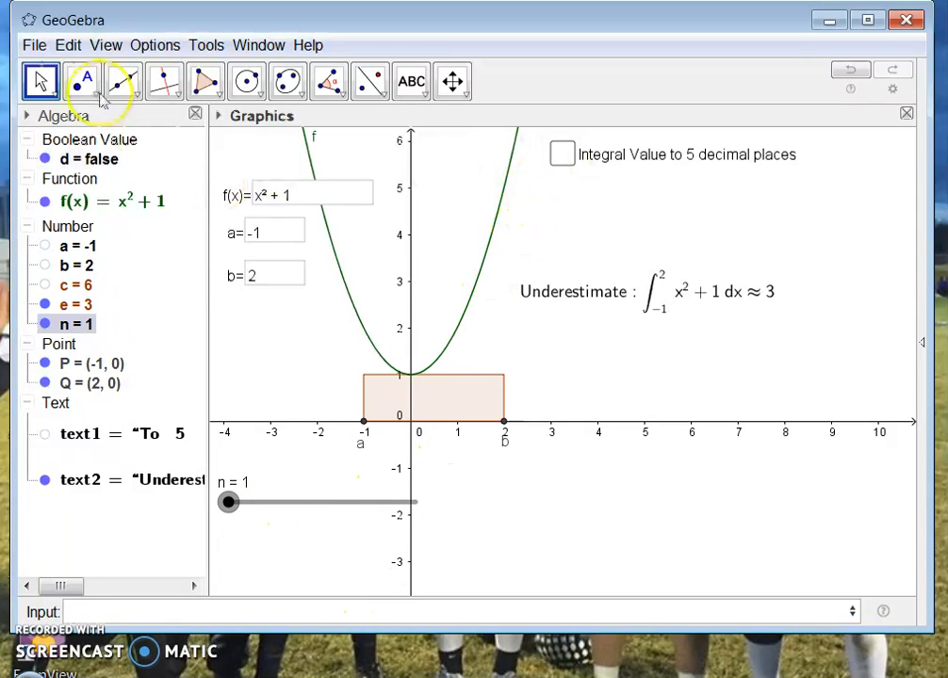
{"action": "left_click", "coordinate": [564, 160]}
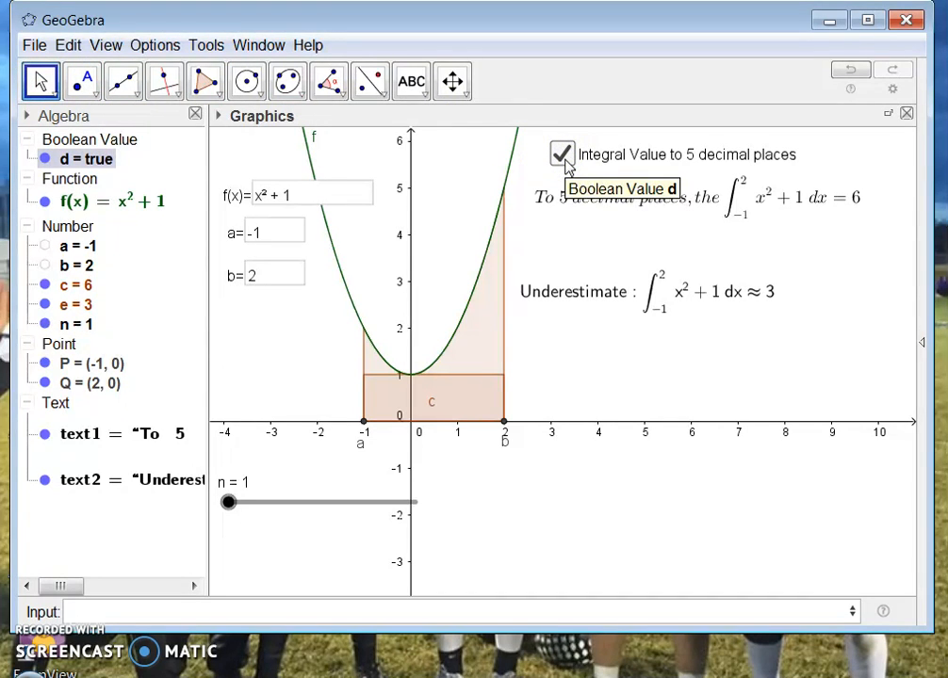
- Add a check box captioned "Underestimate" above the underestimate text that shows or hides text2 and the lower sum e
{"action": "left_click", "coordinate": [424, 94]}
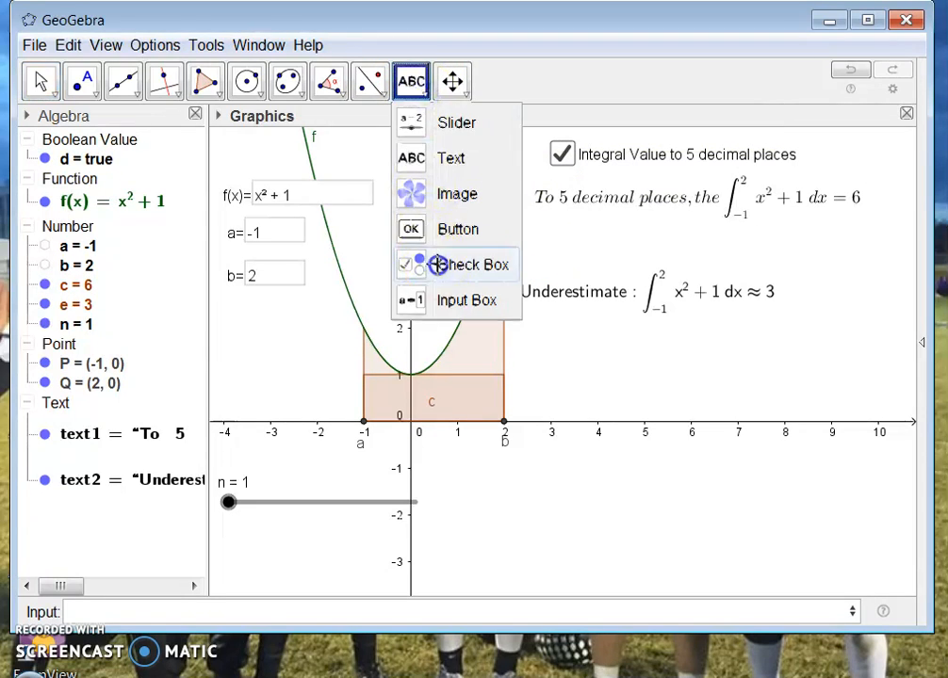
{"action": "left_click", "coordinate": [434, 262]}
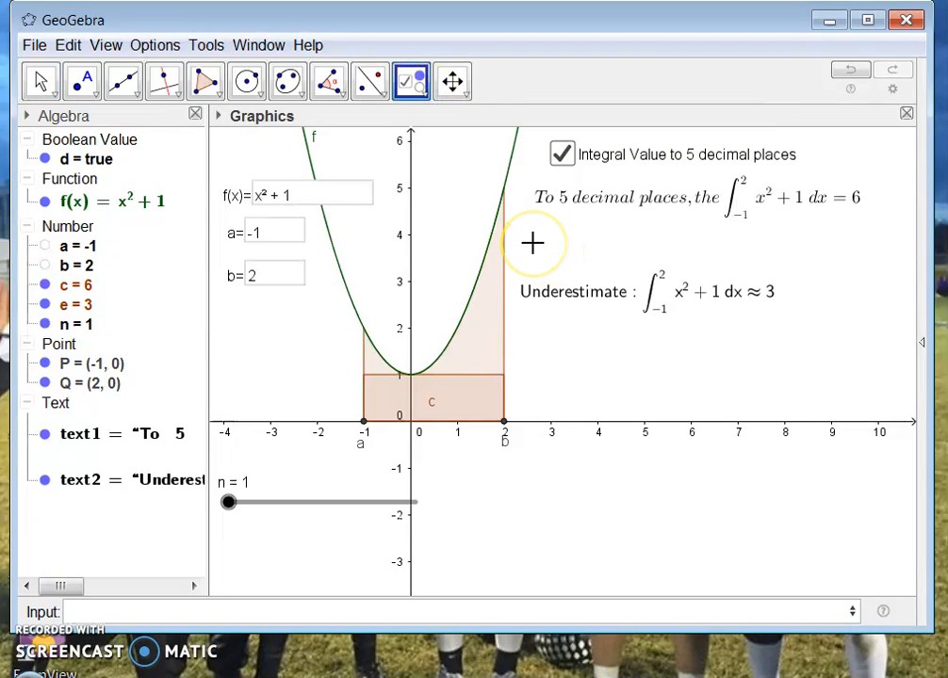
{"action": "left_click", "coordinate": [532, 243]}
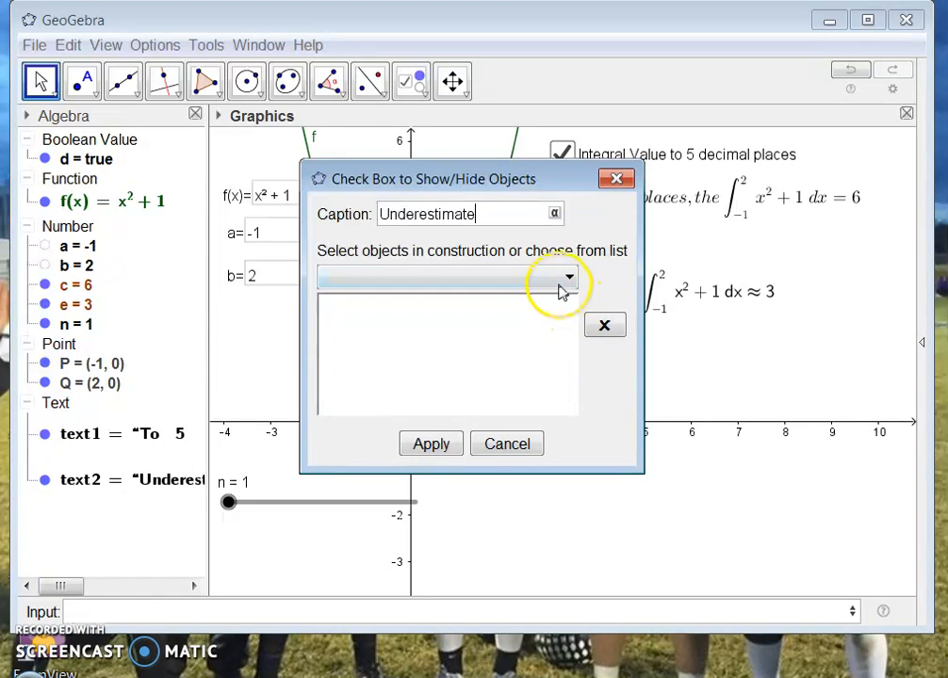
{"action": "left_click", "coordinate": [713, 300]}
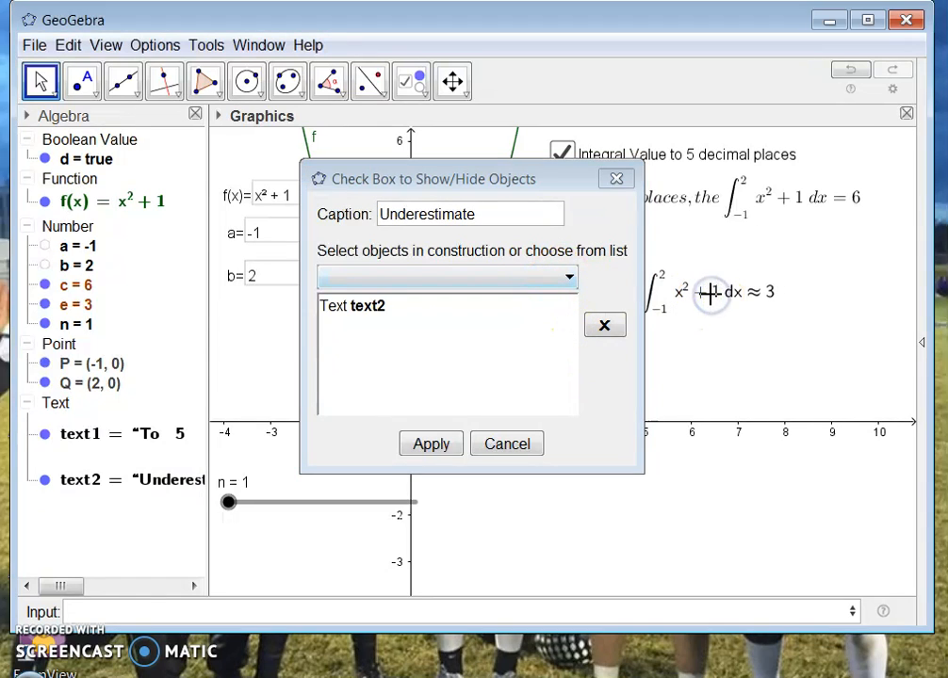
{"action": "left_click", "coordinate": [72, 305]}
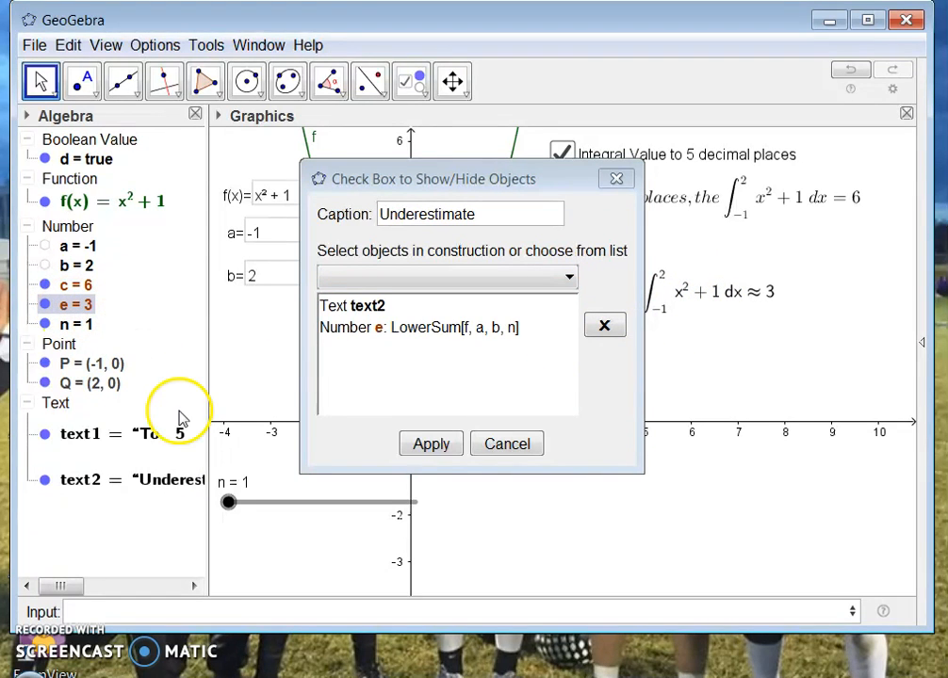
{"action": "left_click", "coordinate": [430, 445]}
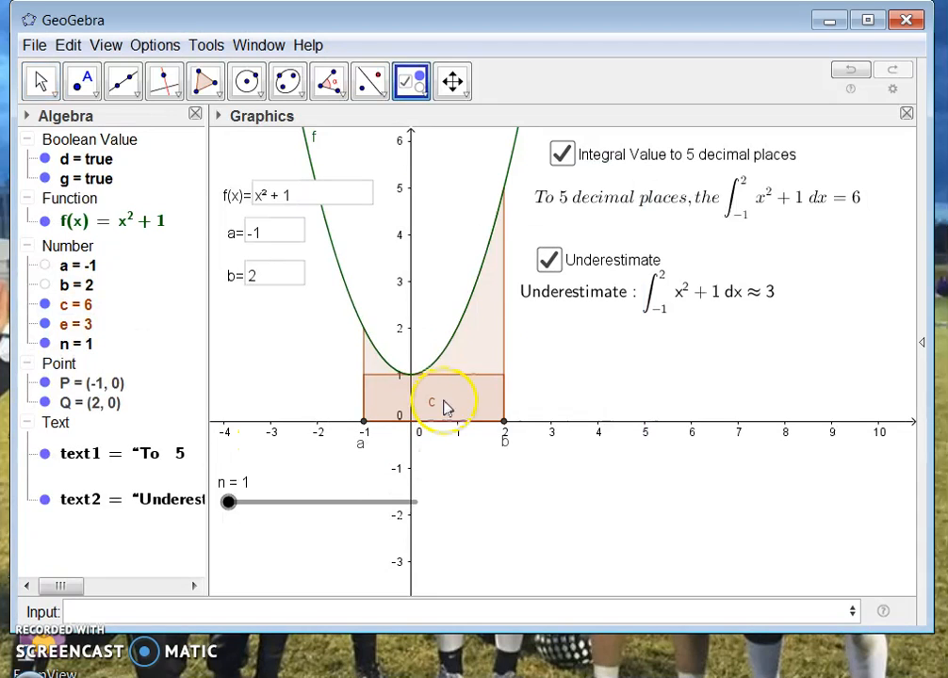
- Test the integral value check box with the Move tool, leaving the integral value hidden
{"action": "left_click", "coordinate": [562, 156]}
{"action": "left_click", "coordinate": [620, 188]}
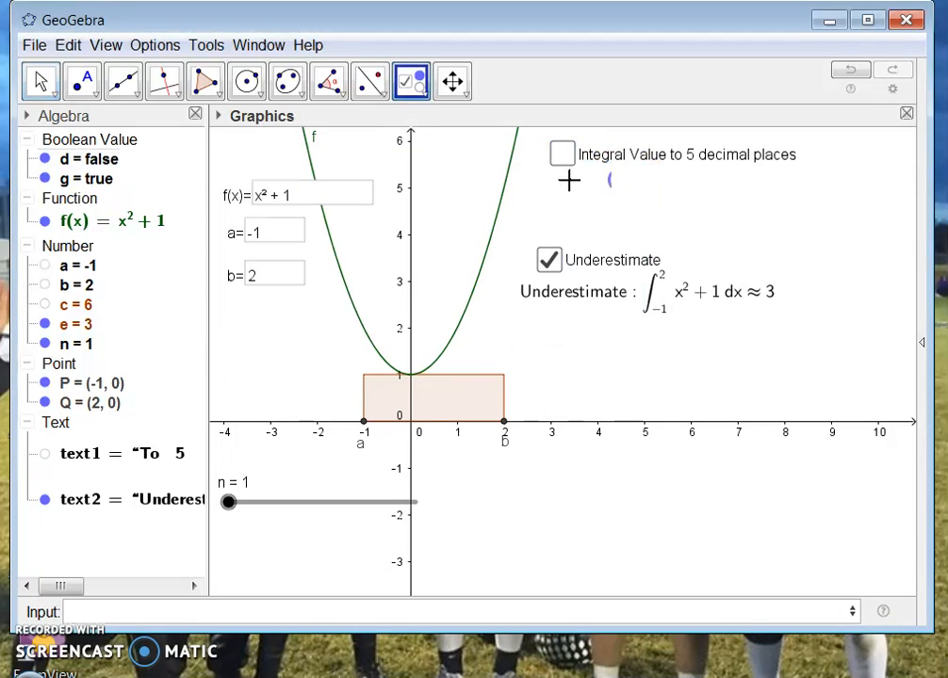
{"action": "left_click", "coordinate": [42, 81]}
{"action": "left_click", "coordinate": [563, 158]}
{"action": "left_click", "coordinate": [563, 156]}
{"action": "left_click", "coordinate": [562, 156]}
- Test the Underestimate check box, leaving the lower sum shown, and set the n slider to 9
{"action": "left_click", "coordinate": [550, 261]}
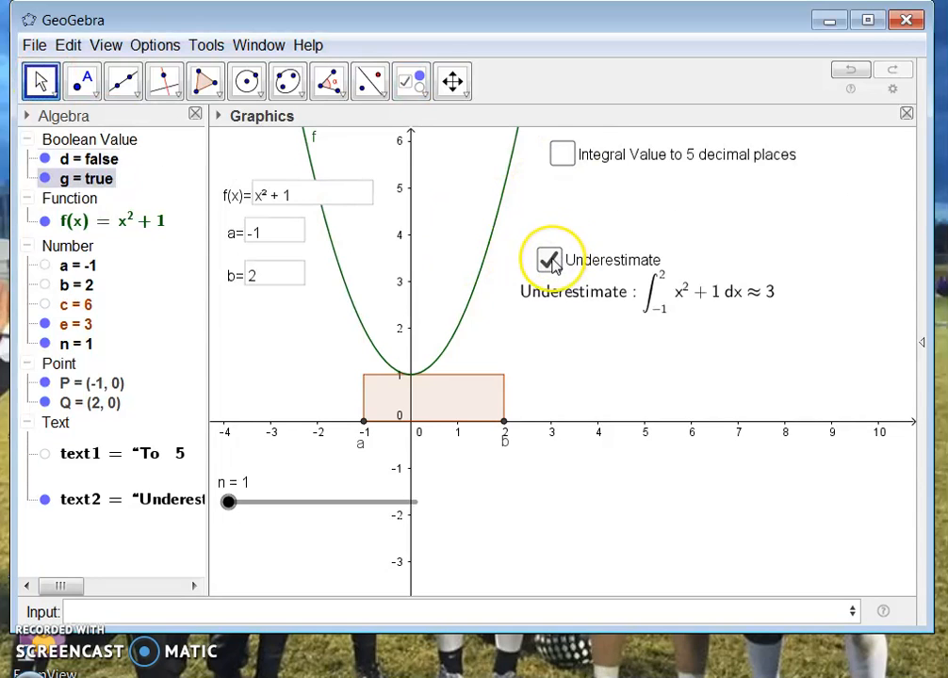
{"action": "left_click", "coordinate": [549, 261]}
{"action": "left_click", "coordinate": [550, 261]}
{"action": "left_click_drag", "start_coordinate": [229, 500], "coordinate": [281, 534]}
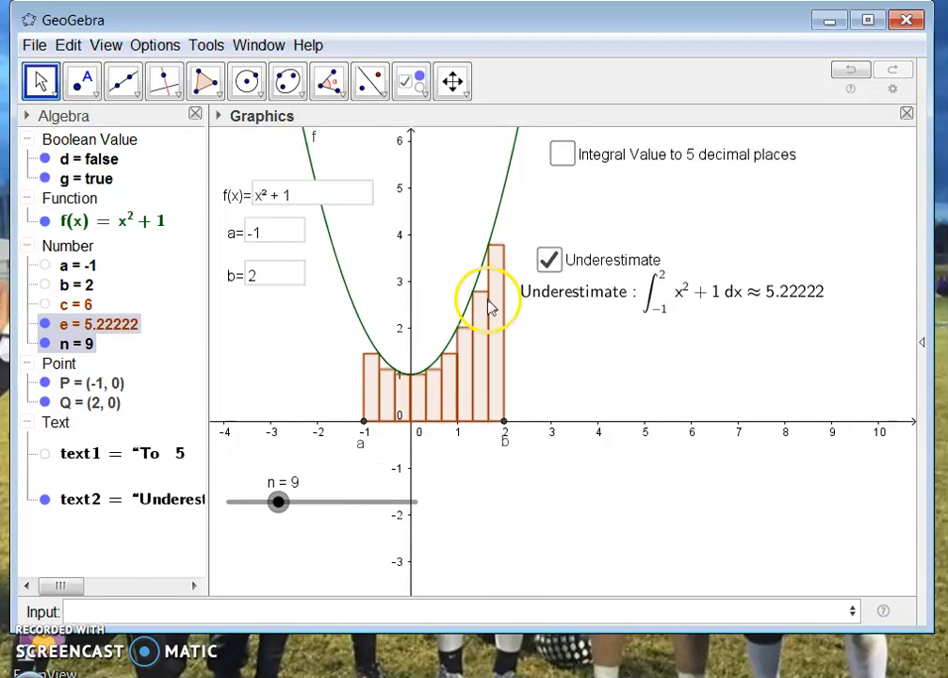
- Test the integral value and Underestimate check boxes, leaving the integral value shown and the underestimate hidden
{"action": "left_click", "coordinate": [547, 263]}
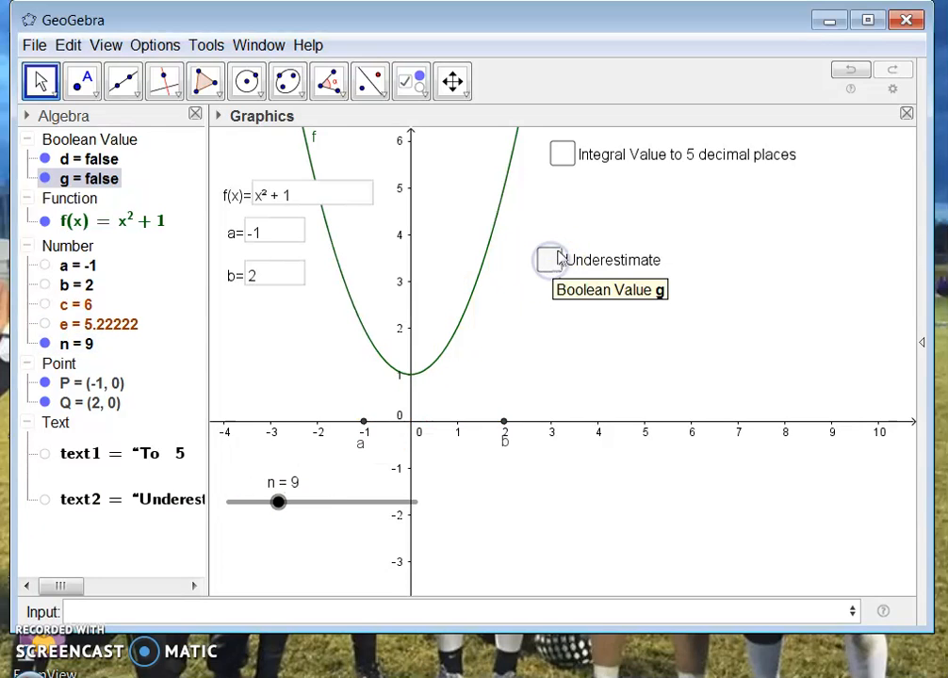
{"action": "left_click", "coordinate": [569, 161]}
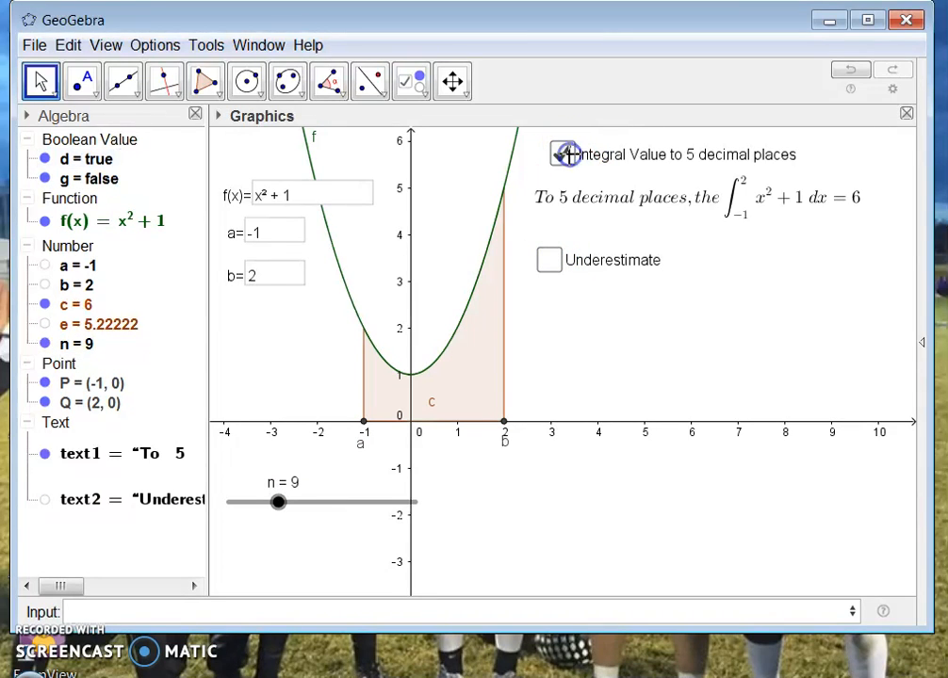
{"action": "left_click", "coordinate": [569, 261]}
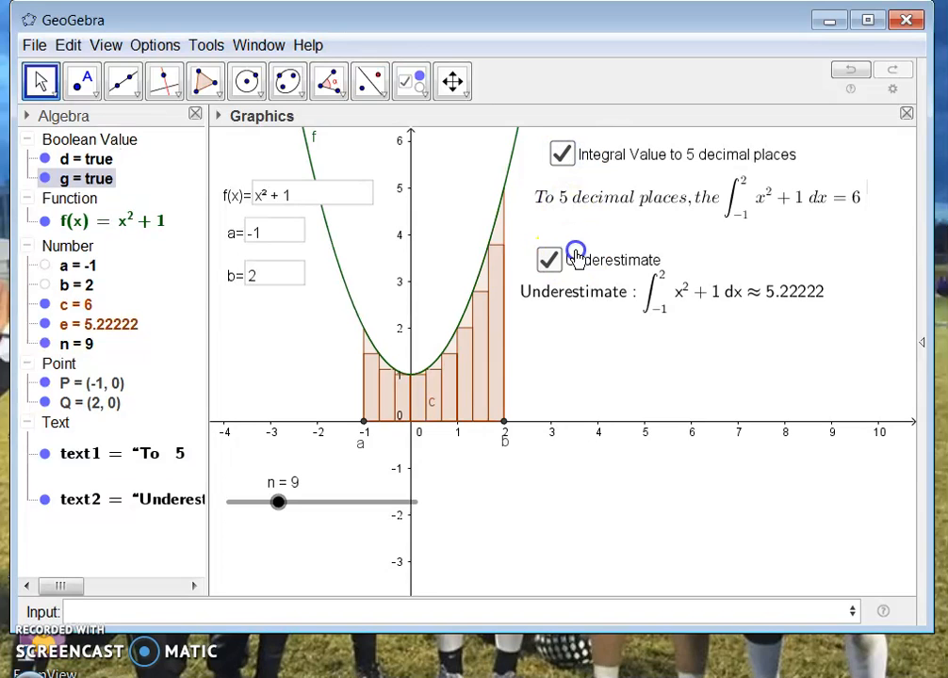
{"action": "left_click", "coordinate": [549, 263]}
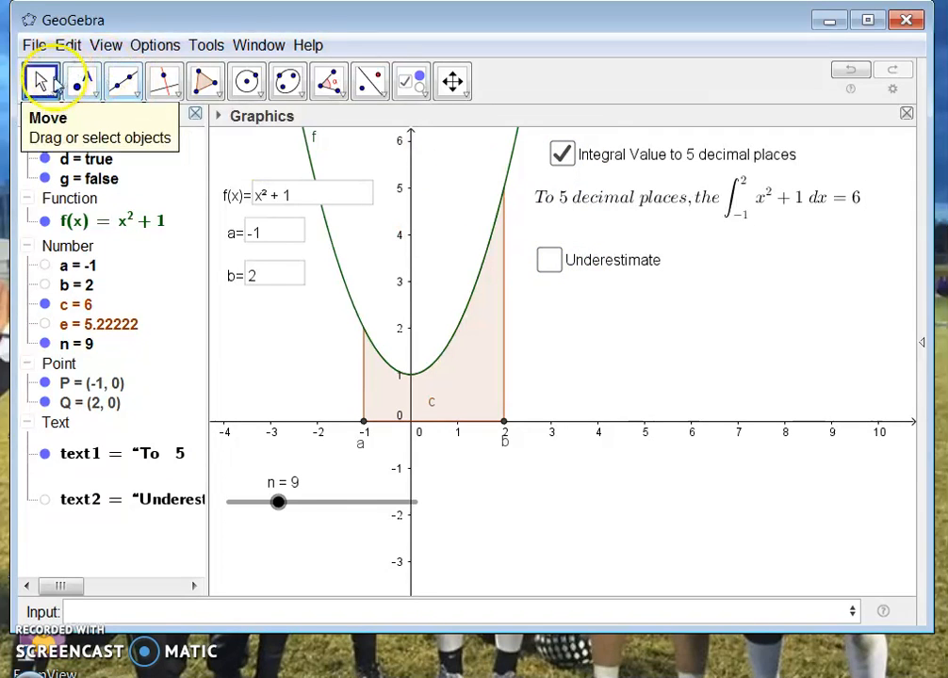
{"action": "left_click", "coordinate": [549, 262]}
{"action": "left_click", "coordinate": [550, 262]}
- Unfix the Underestimate check box in its object properties and move it up to just below the integral text
{"action": "right_click", "coordinate": [571, 264]}
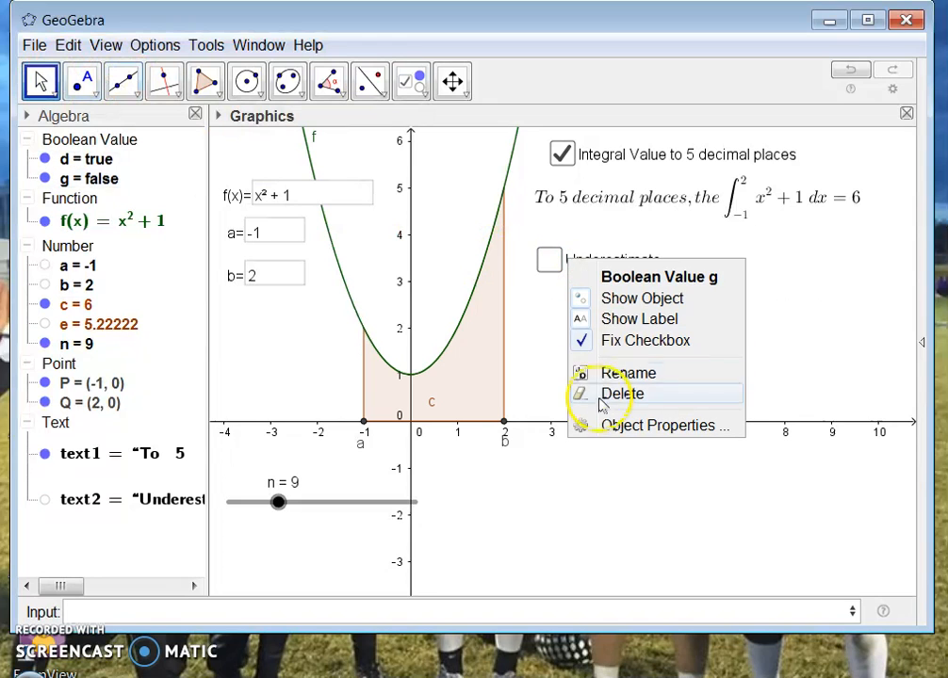
{"action": "left_click", "coordinate": [613, 427]}
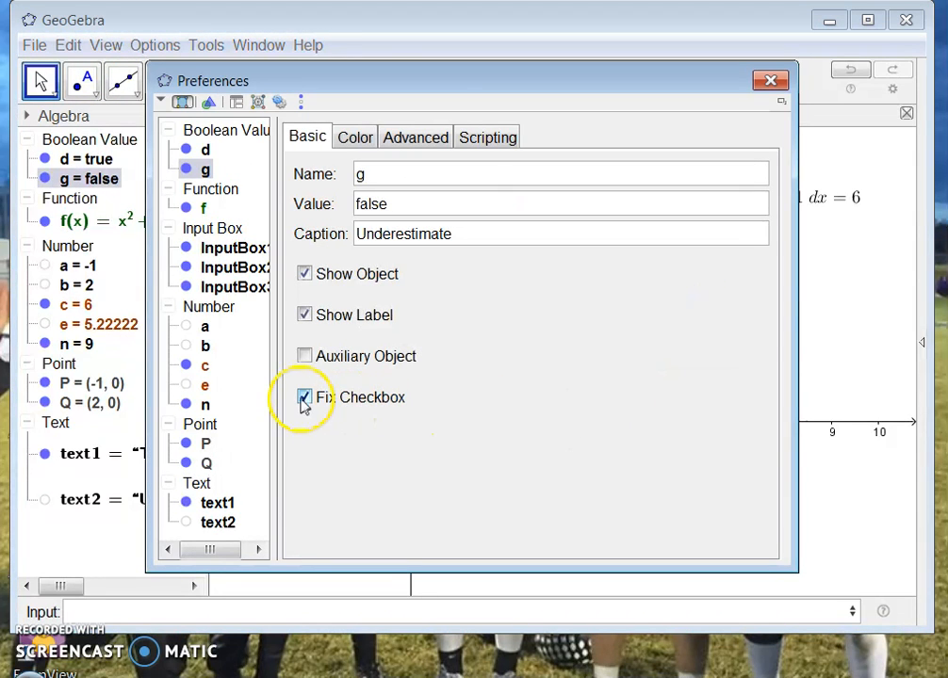
{"action": "left_click", "coordinate": [769, 81]}
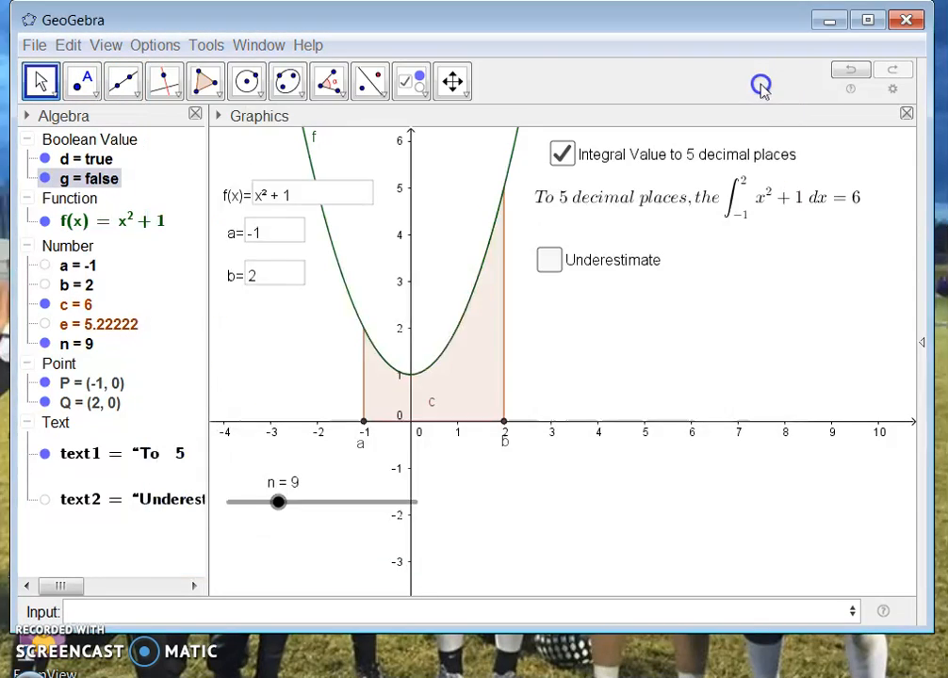
{"action": "left_click_drag", "start_coordinate": [604, 265], "coordinate": [594, 240]}
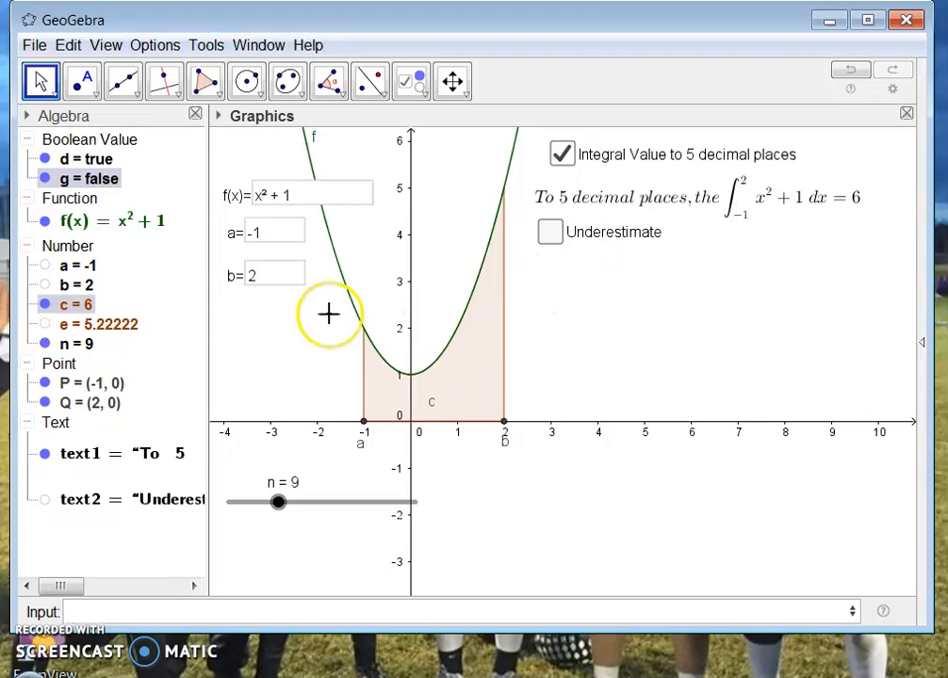
- Show the underestimate, move its text up beneath its check box, and hide both the integral value and the underestimate
{"action": "left_click", "coordinate": [556, 234]}
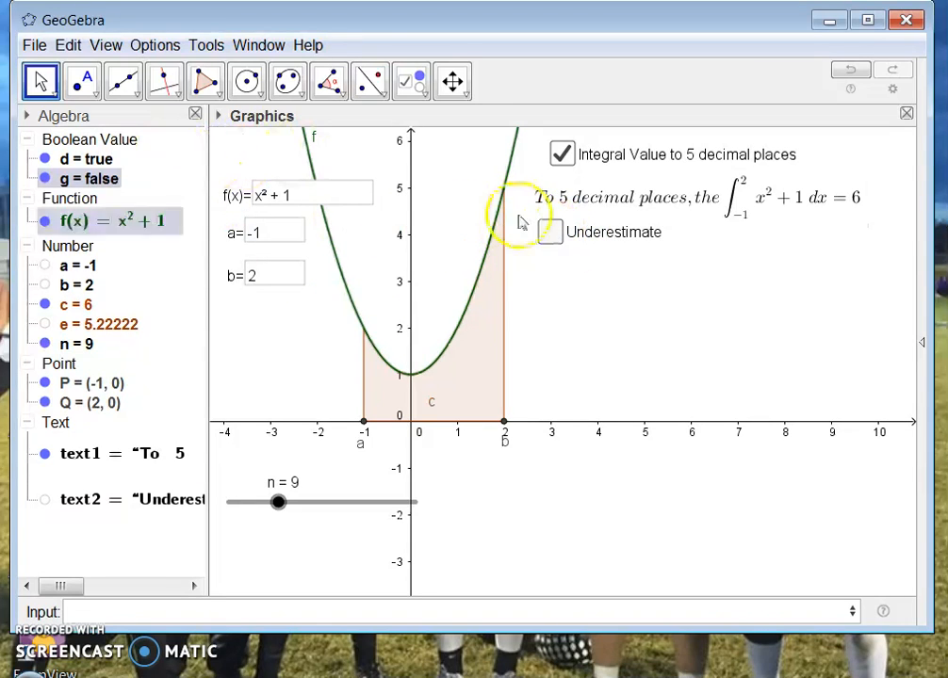
{"action": "left_click", "coordinate": [550, 231]}
{"action": "left_click", "coordinate": [600, 294]}
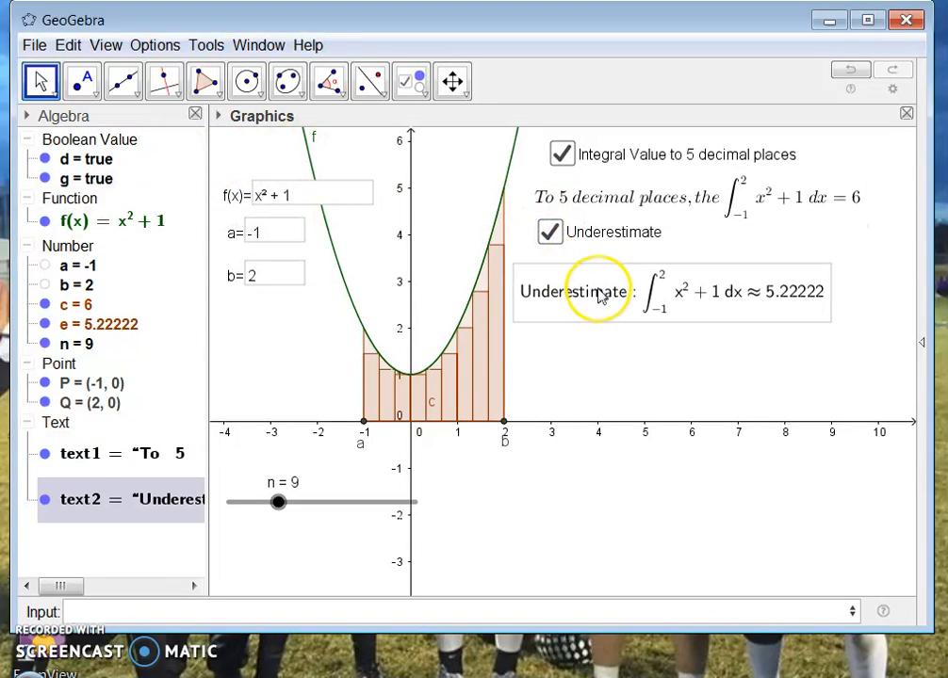
{"action": "left_click_drag", "start_coordinate": [600, 294], "coordinate": [602, 280]}
{"action": "left_click", "coordinate": [602, 321]}
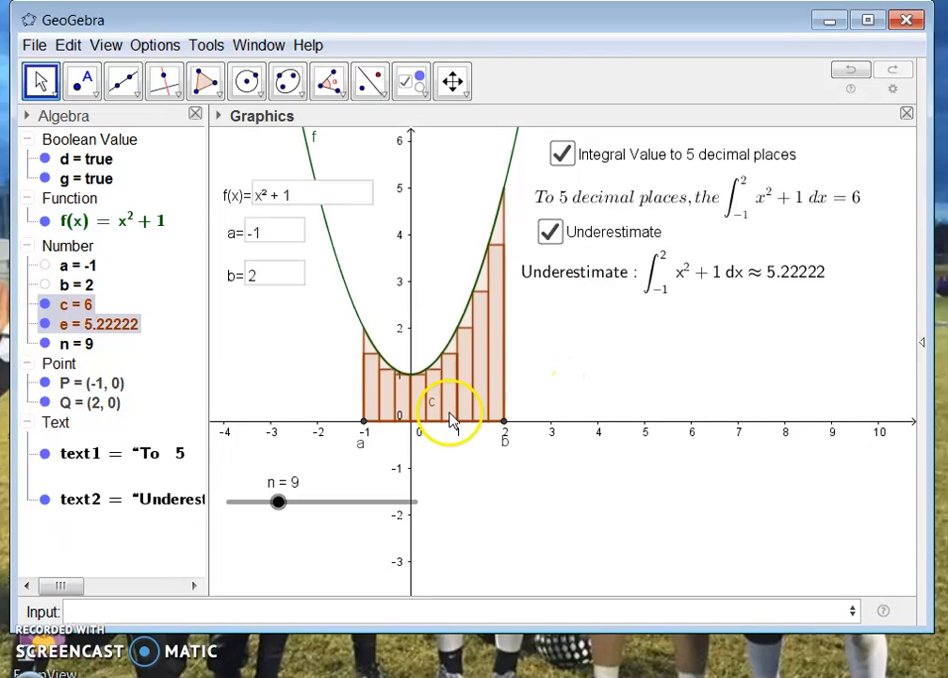
{"action": "left_click", "coordinate": [562, 153]}
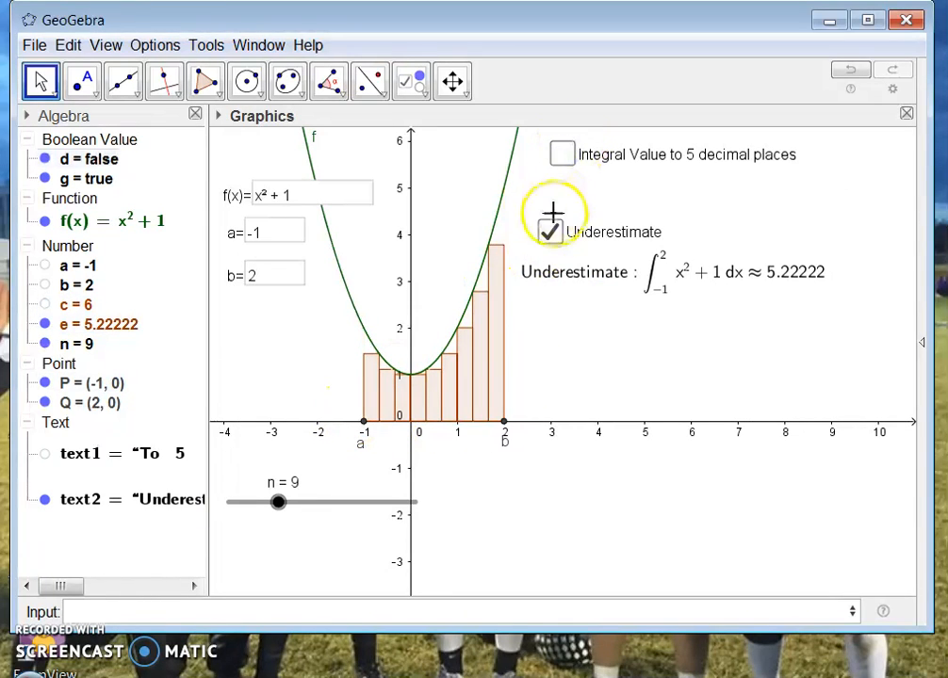
{"action": "left_click", "coordinate": [550, 232]}
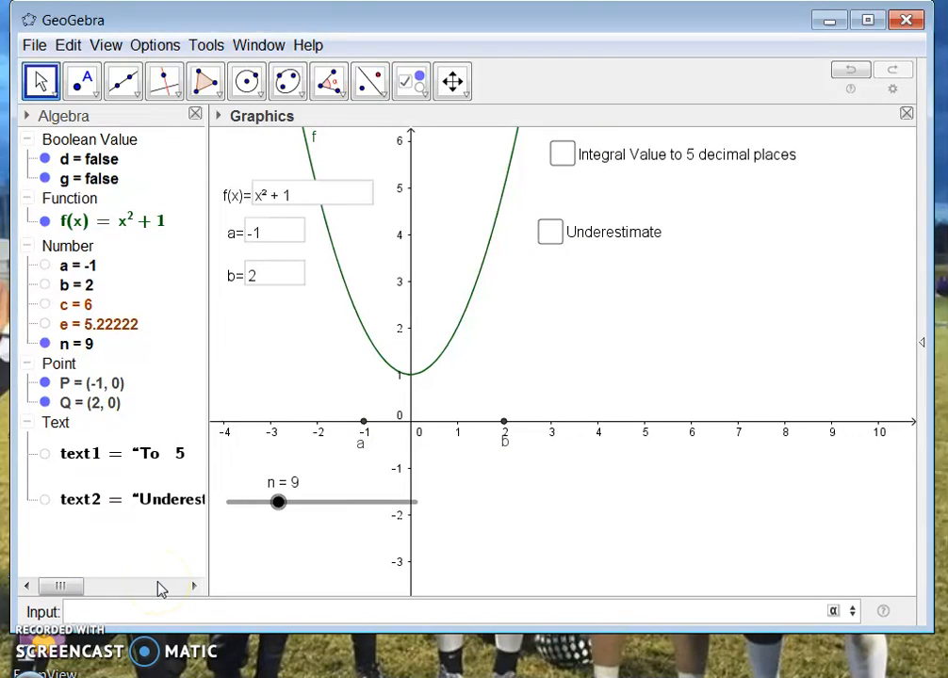
- Create the upper sum UpperSum[f(x), a, b, n]
{"action": "type", "text": "Upp"}
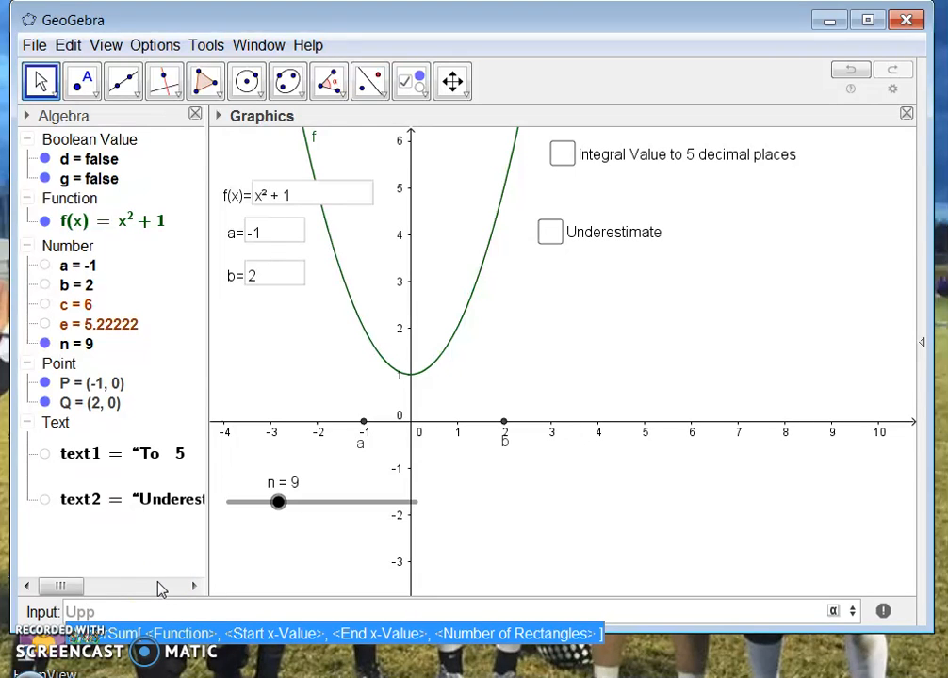
{"action": "left_click", "coordinate": [160, 633]}
{"action": "type", "text": "f(x), <Start x-Value>, <End x-Value>, <Number of Rectangles> ]"}
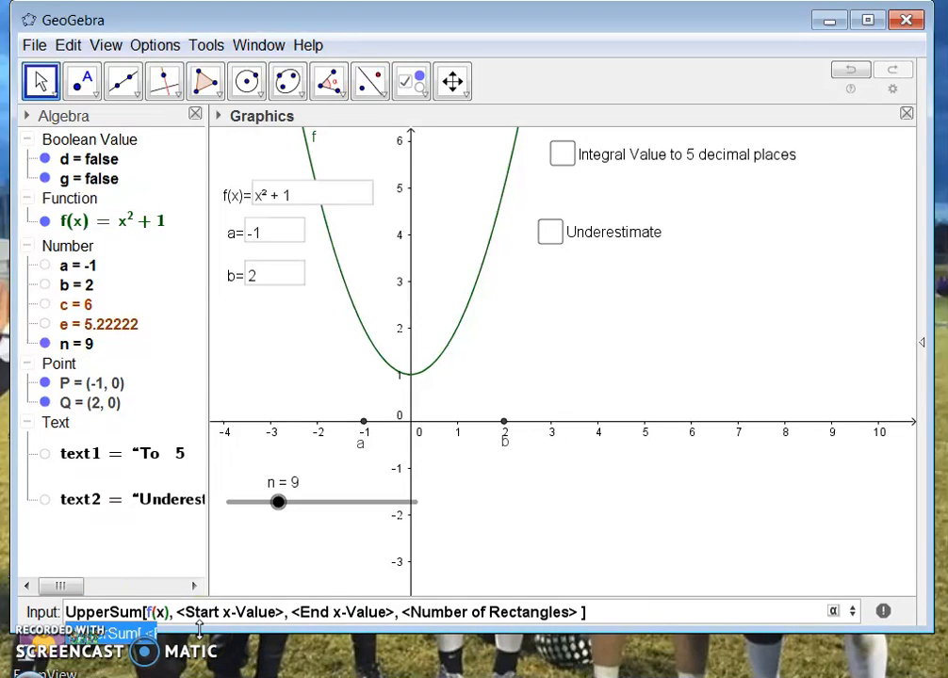
{"action": "key", "text": "Tab"}
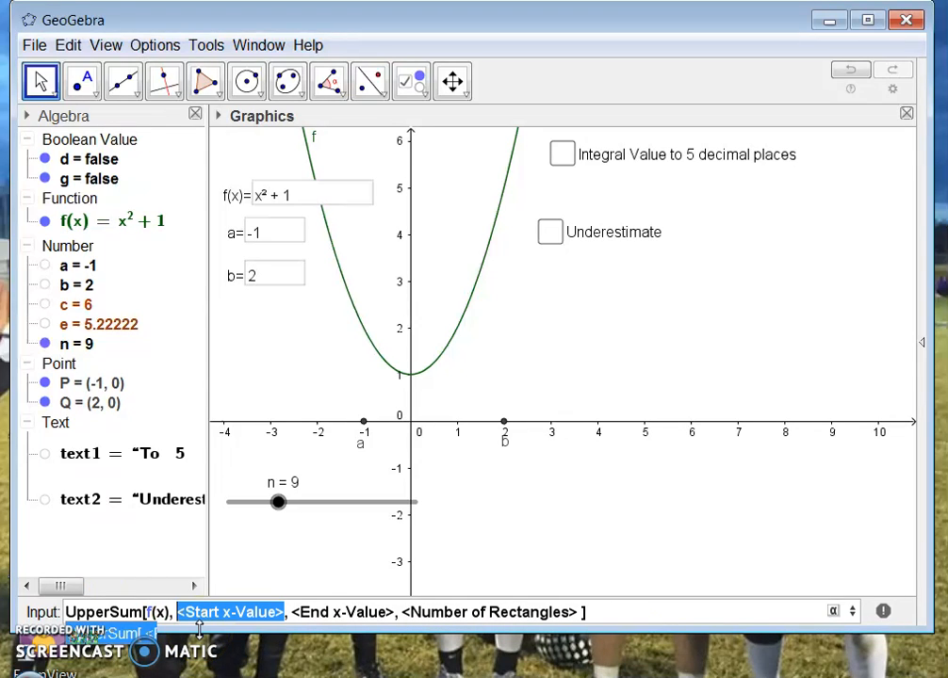
{"action": "type", "text": "a"}
{"action": "key", "text": "Tab"}
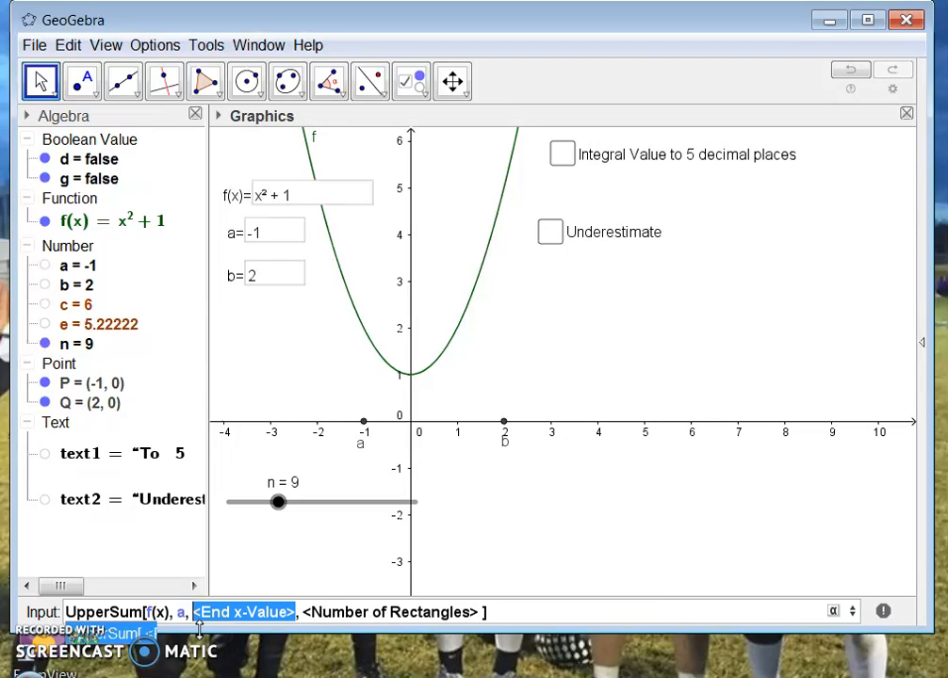
{"action": "type", "text": "b"}
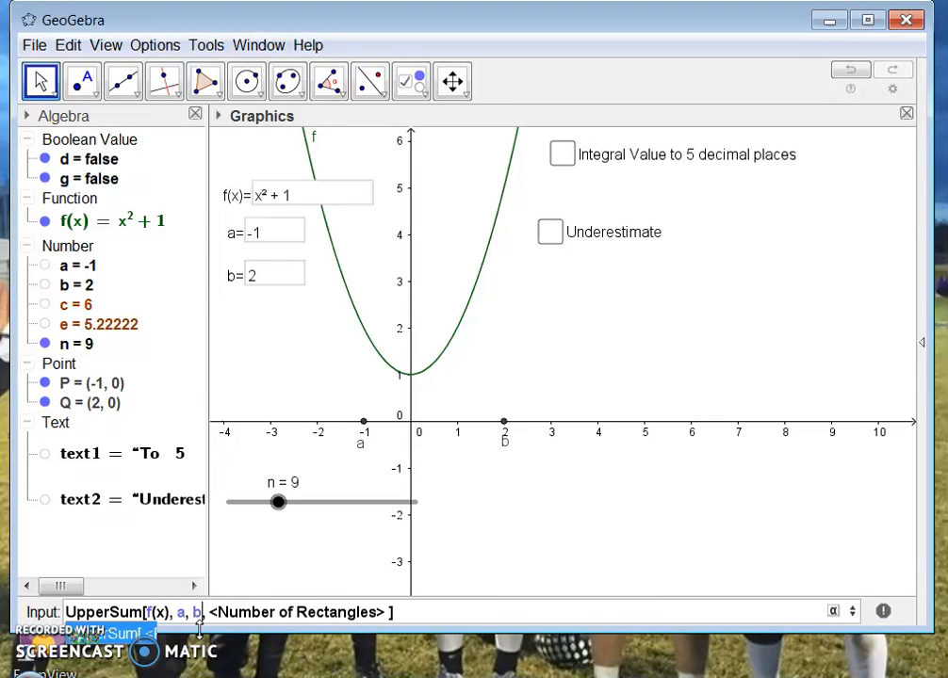
{"action": "key", "text": "Tab"}
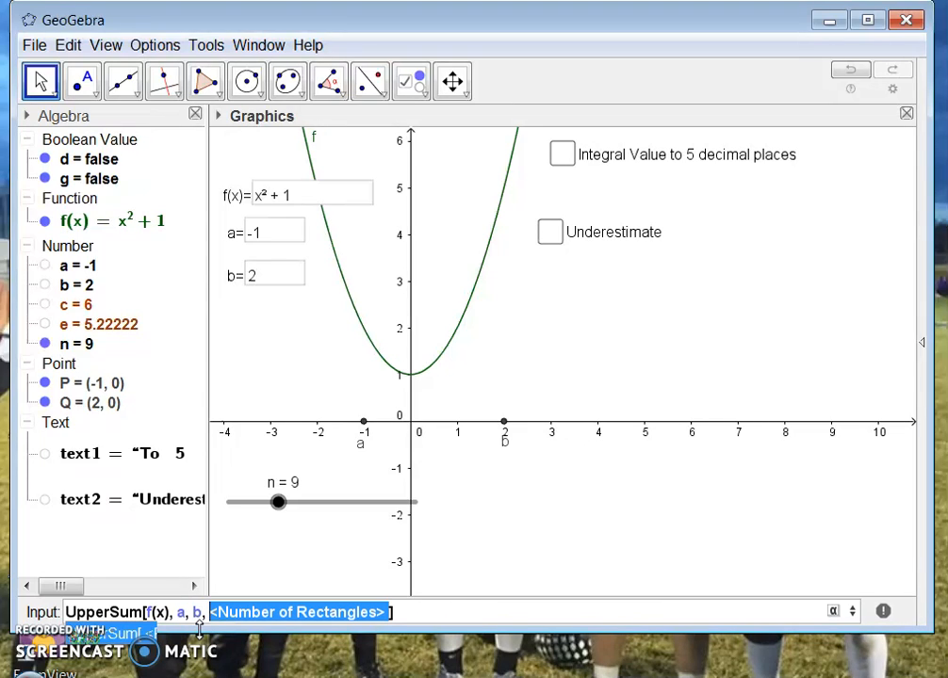
{"action": "type", "text": "n"}
{"action": "key", "text": "Return"}
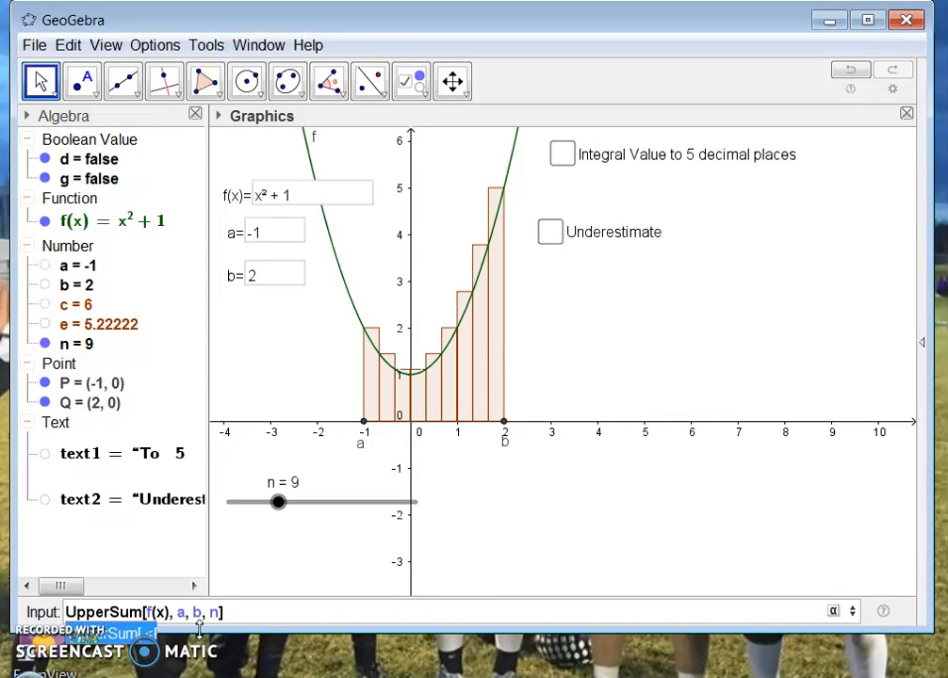
{"action": "key", "text": "Return"}
{"action": "left_click", "coordinate": [104, 343]}
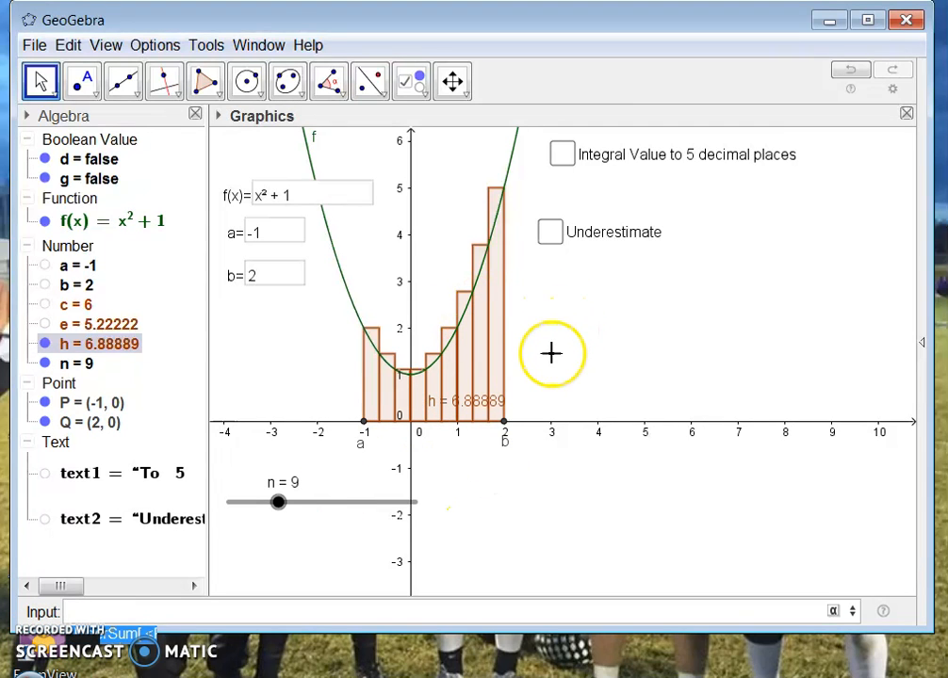
- Start a new text in the empty area below the Underestimate check box with a LaTeX definite integral template
{"action": "left_click", "coordinate": [421, 98]}
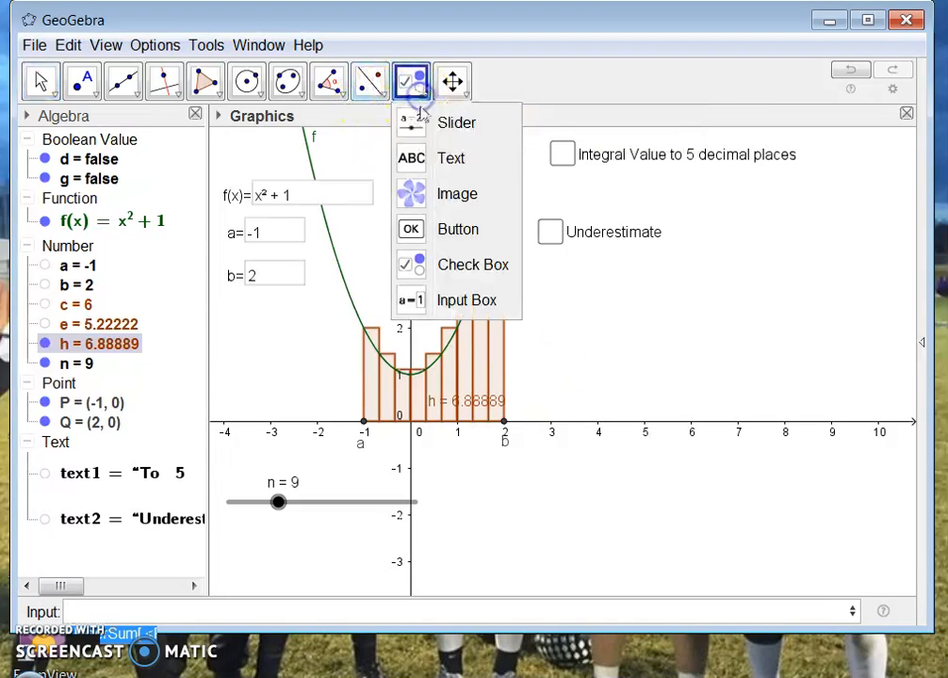
{"action": "left_click", "coordinate": [431, 156]}
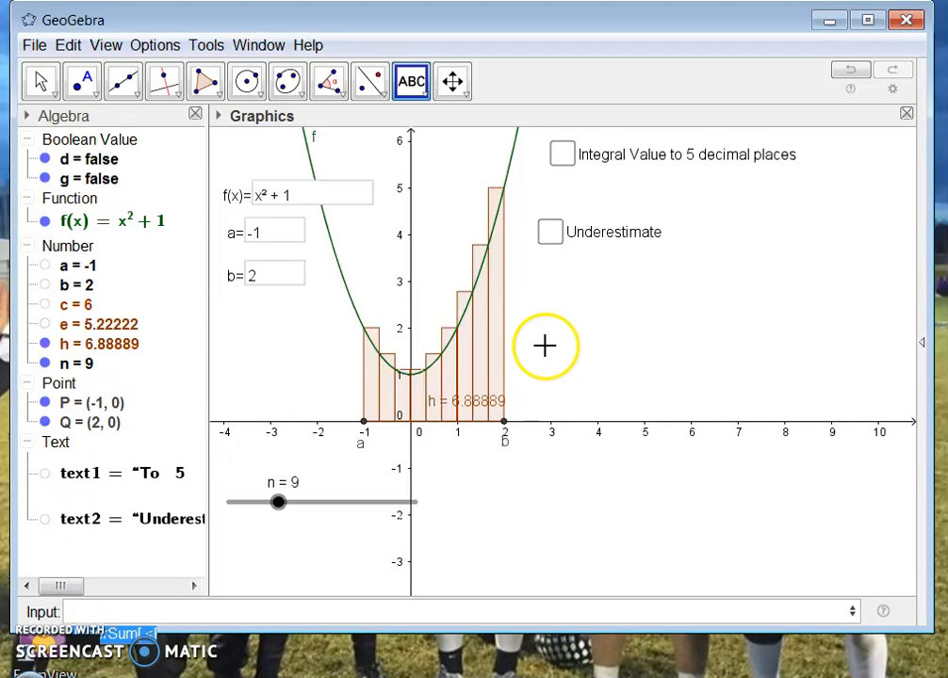
{"action": "left_click", "coordinate": [542, 400]}
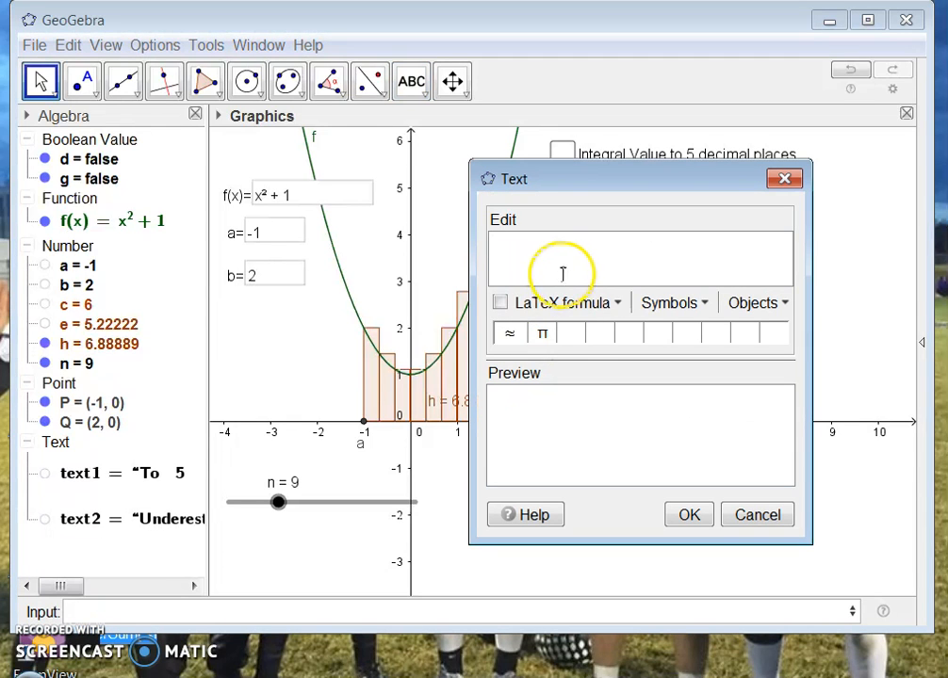
{"action": "left_click", "coordinate": [605, 304]}
{"action": "mouse_move", "coordinate": [596, 374]}
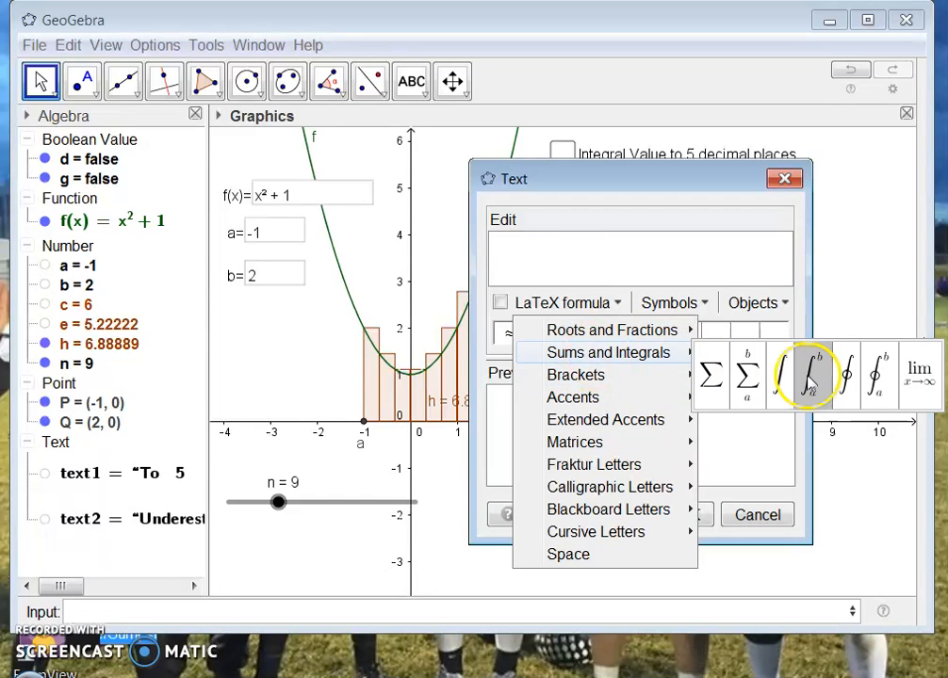
{"action": "left_click", "coordinate": [816, 380]}
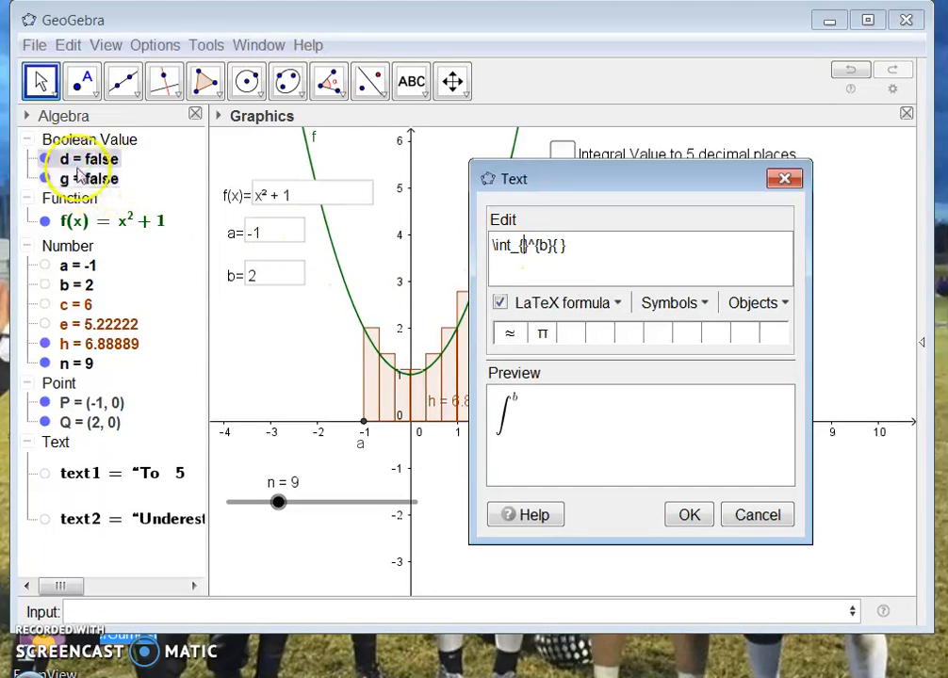
- Link the integral's lower limit to a, its upper limit to b, and its integrand to the function f
{"action": "left_click", "coordinate": [76, 267]}
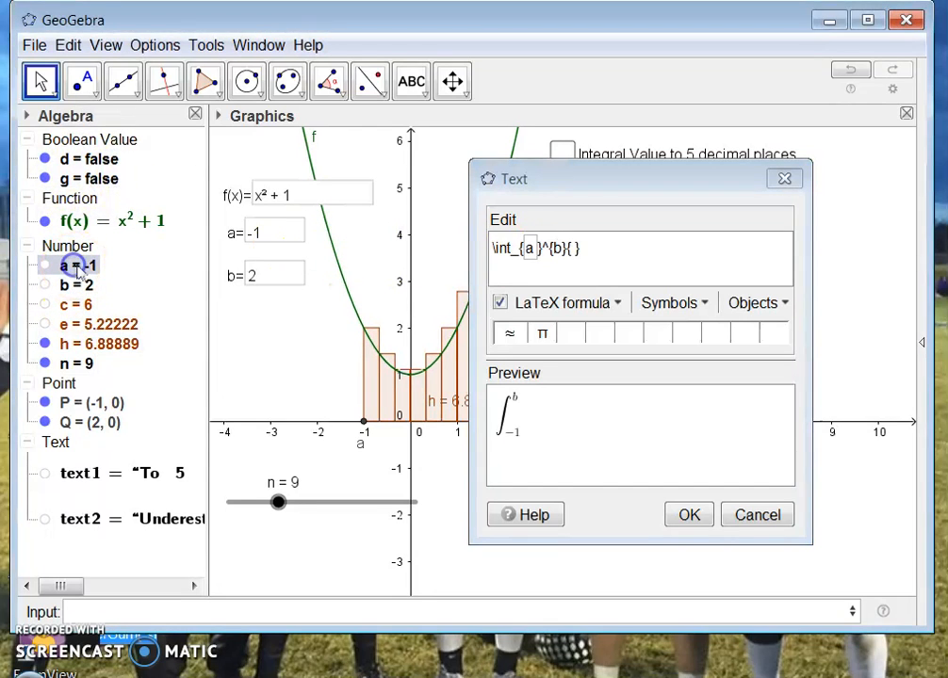
{"action": "left_click", "coordinate": [563, 247]}
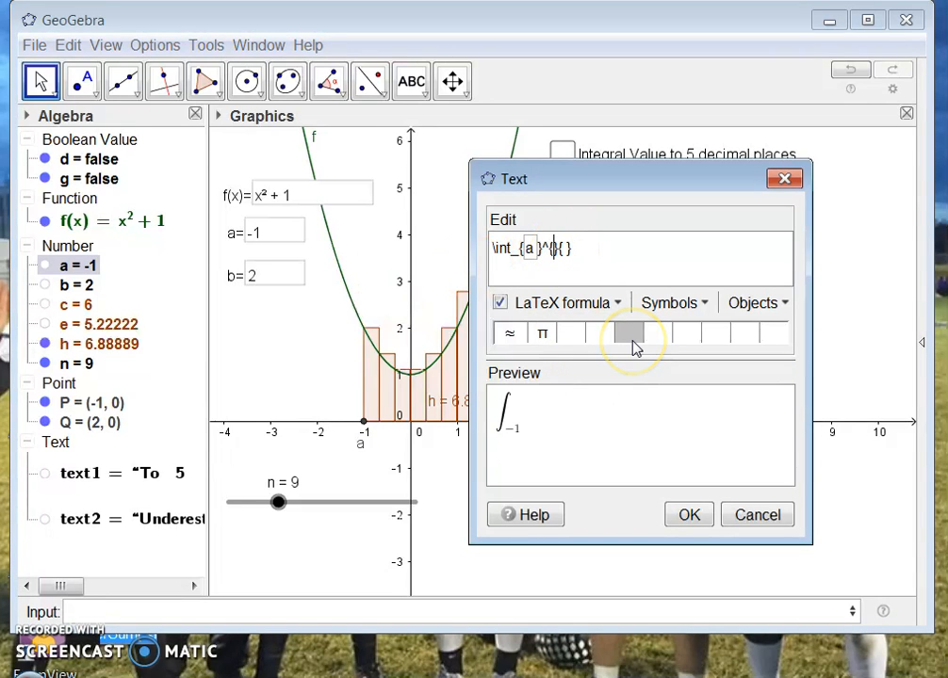
{"action": "left_click", "coordinate": [76, 285]}
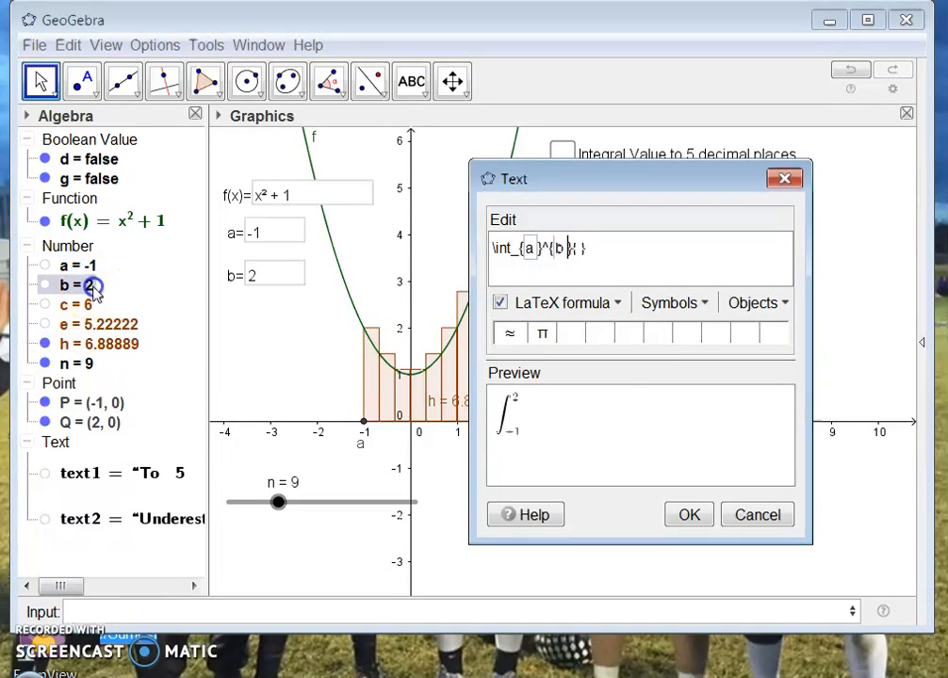
{"action": "left_click", "coordinate": [576, 250]}
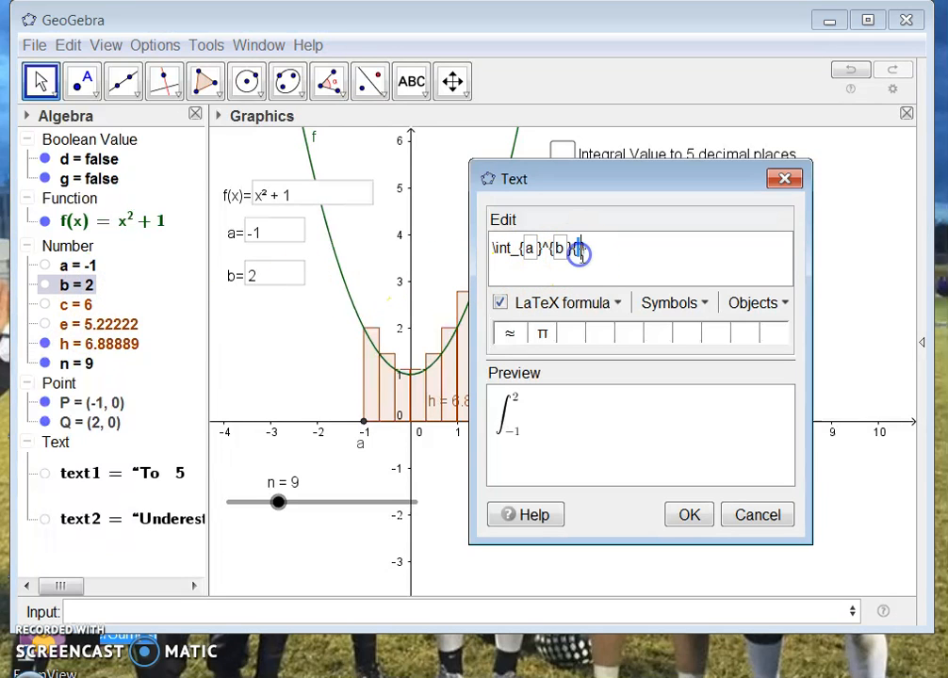
{"action": "left_click", "coordinate": [94, 222]}
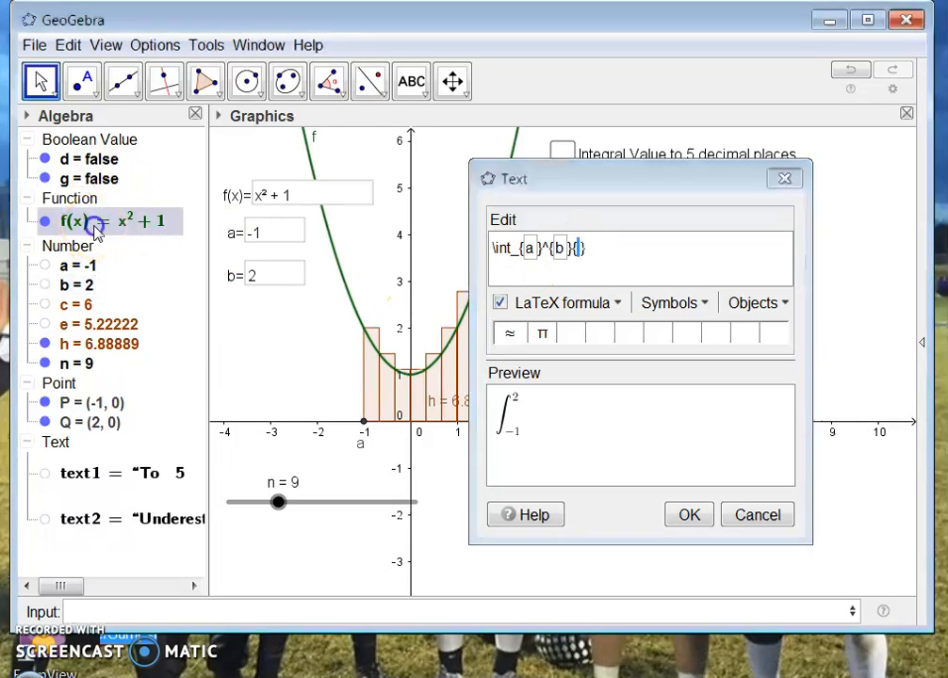
- Append a LaTeX space, dx and the ≈ symbol after the integrand
{"action": "left_click", "coordinate": [597, 247]}
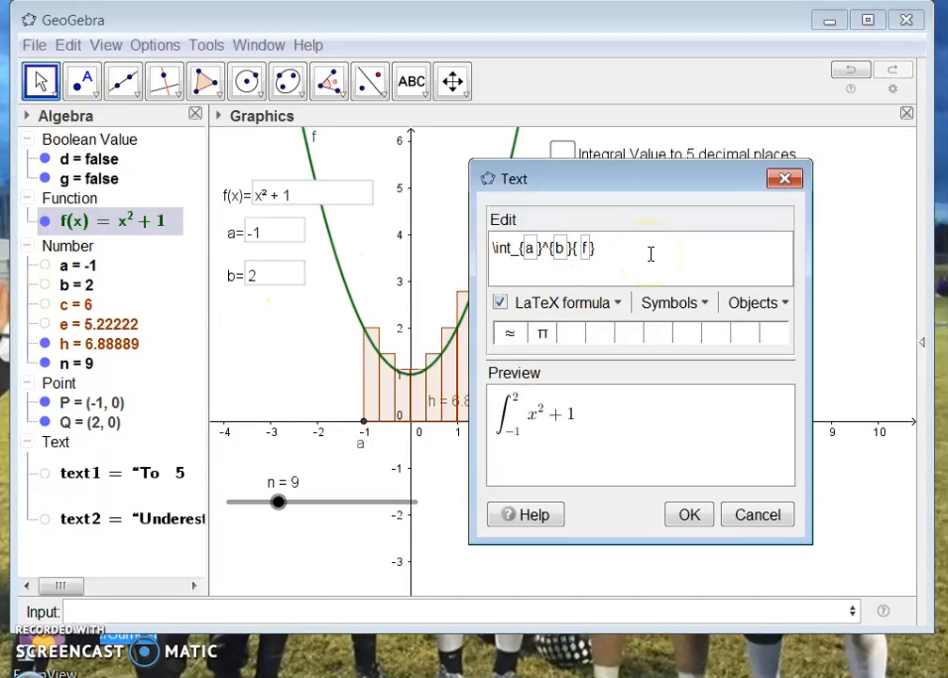
{"action": "left_click", "coordinate": [598, 307]}
{"action": "left_click", "coordinate": [566, 554]}
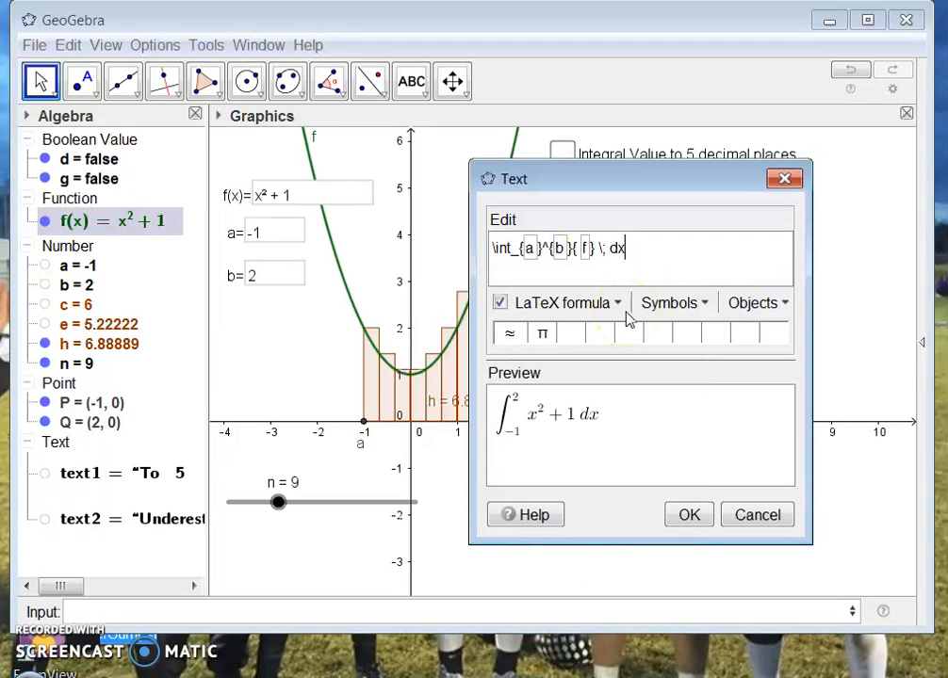
{"action": "left_click", "coordinate": [702, 305]}
{"action": "mouse_move", "coordinate": [705, 351]}
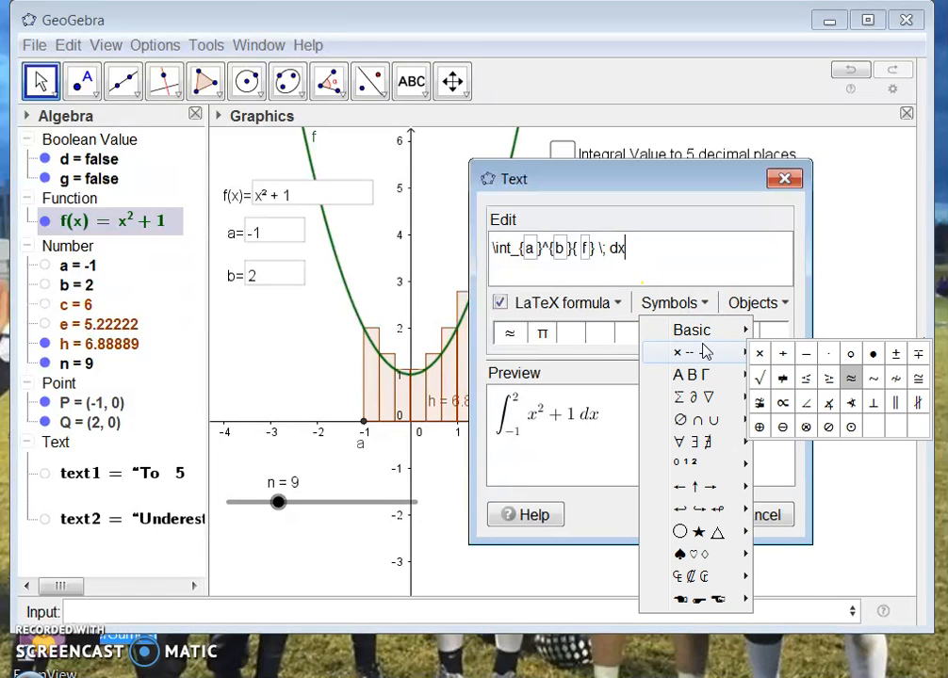
{"action": "left_click", "coordinate": [852, 385]}
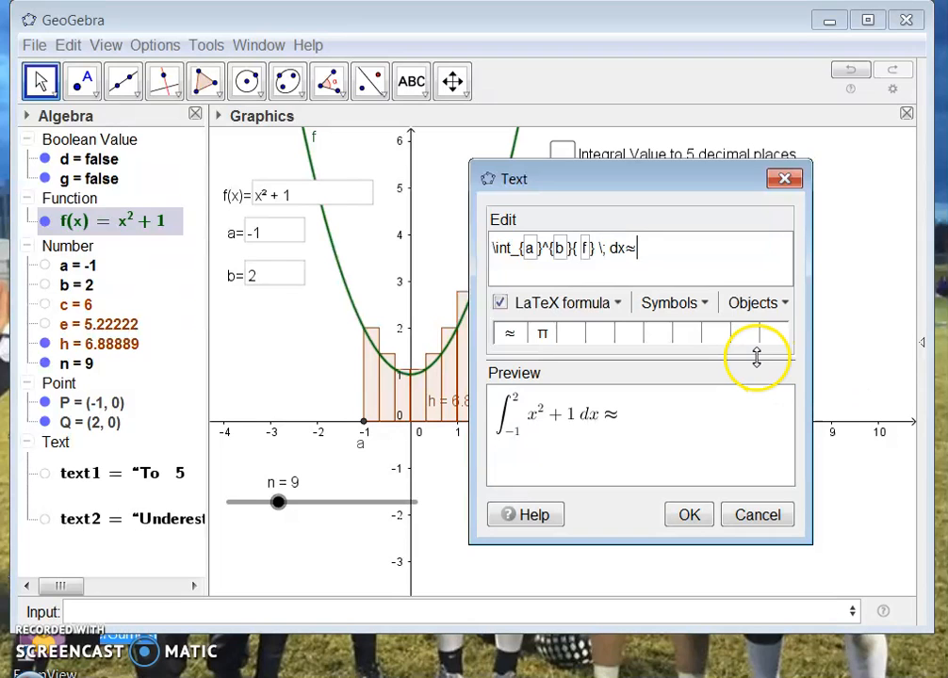
- Append the upper sum value h after the ≈ symbol, prefix the formula with "Overestimate", and finish the text
{"action": "left_click", "coordinate": [106, 345]}
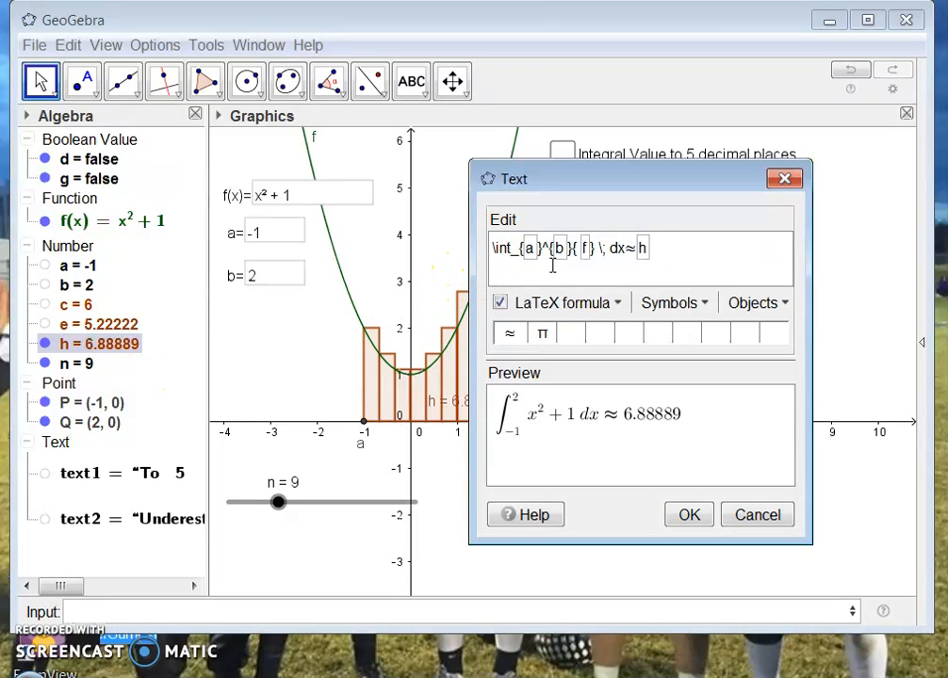
{"action": "type", "text": "Over"}
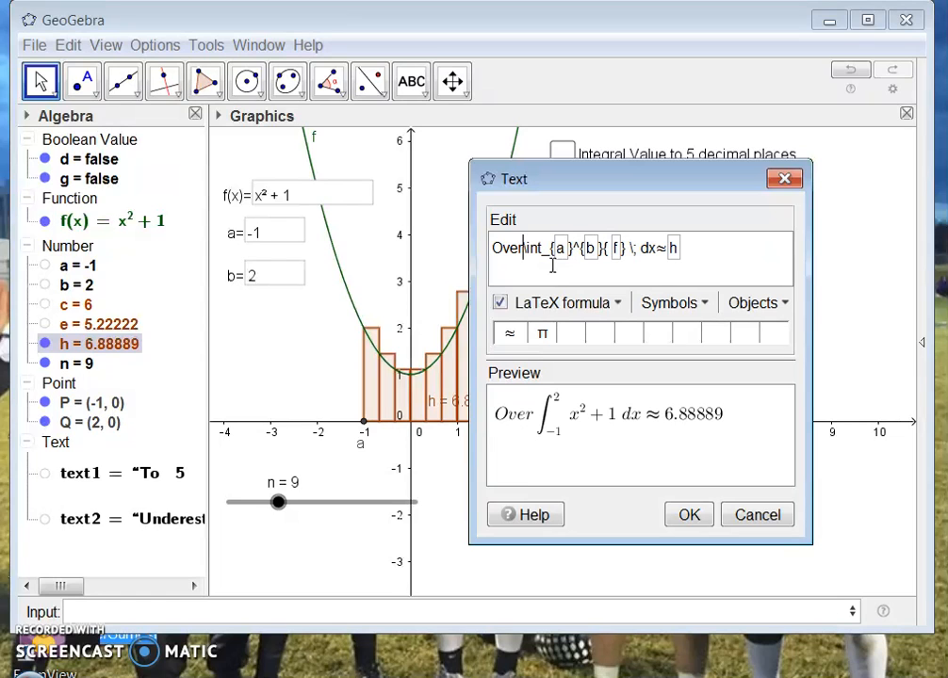
{"action": "type", "text": "estimate"}
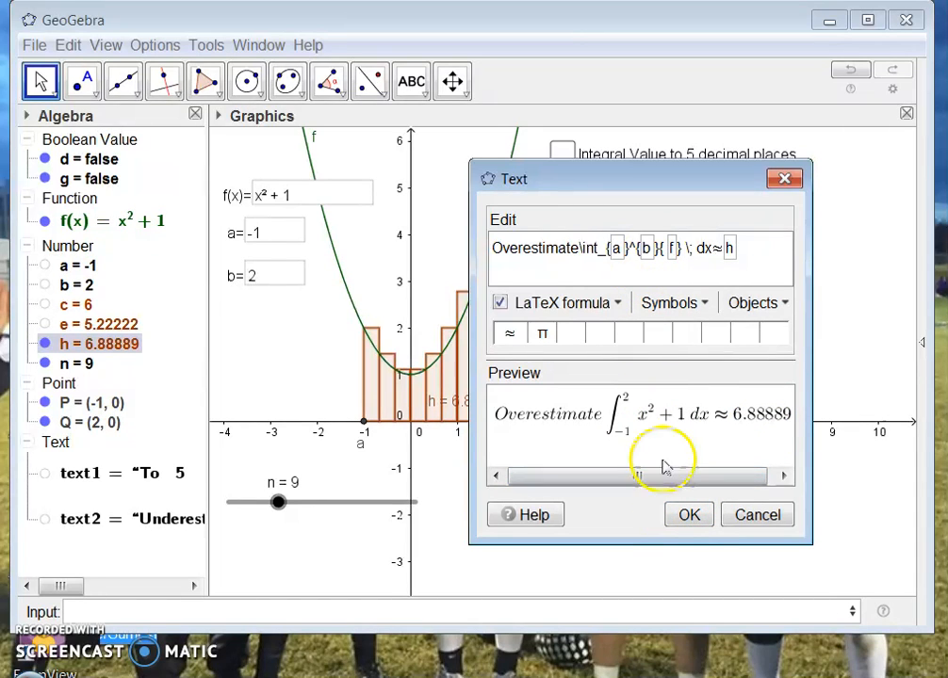
{"action": "left_click", "coordinate": [690, 517]}
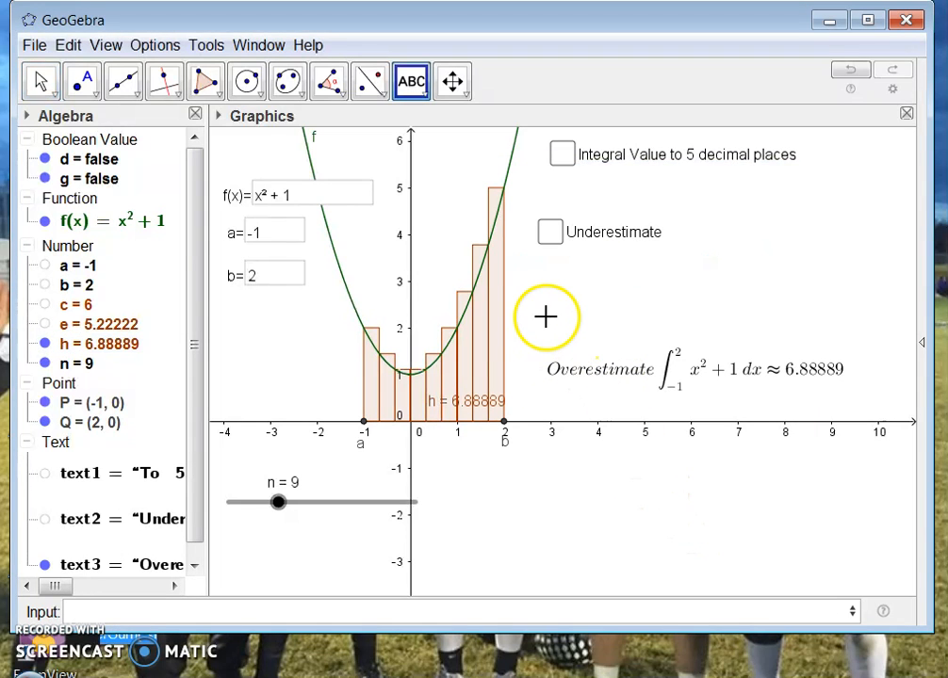
- Create a check box captioned "Overestimate" above the overestimate text that shows or hides that text and the upper sum h
{"action": "left_click", "coordinate": [423, 93]}
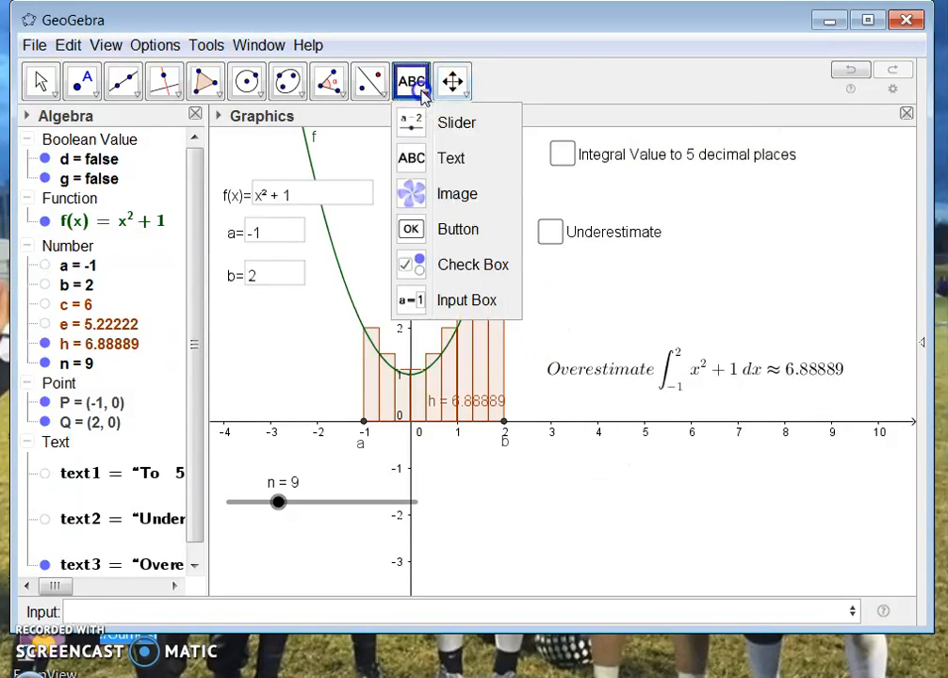
{"action": "left_click", "coordinate": [435, 264]}
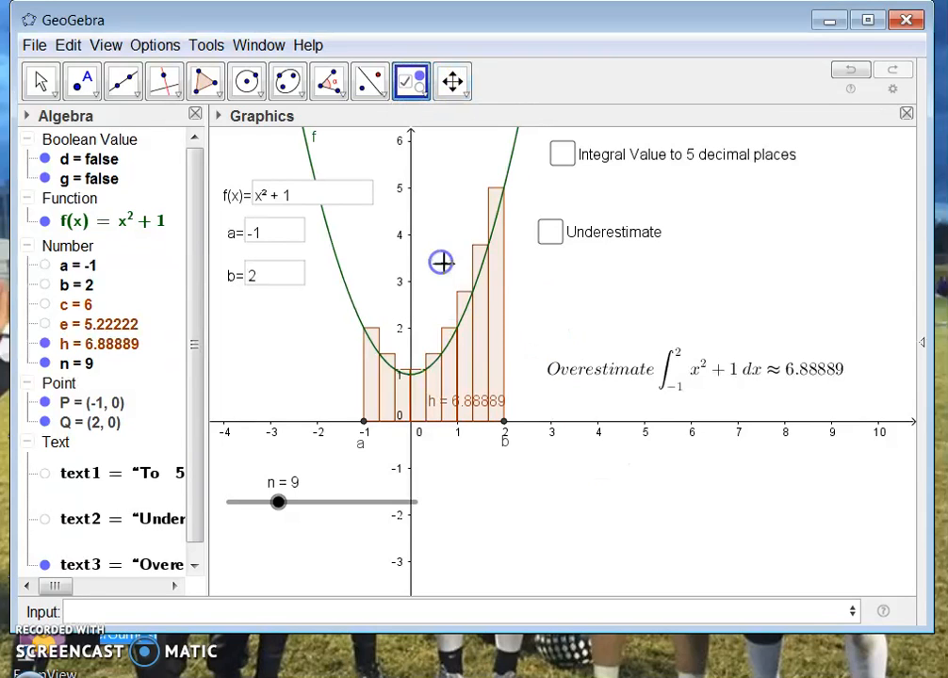
{"action": "left_click", "coordinate": [547, 320]}
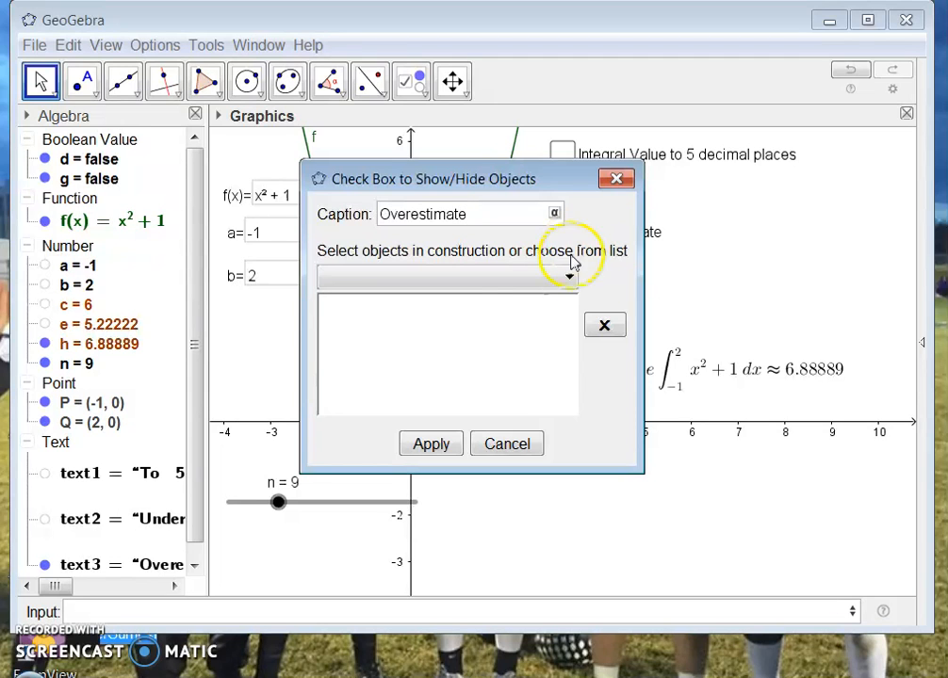
{"action": "left_click_drag", "start_coordinate": [470, 177], "coordinate": [359, 170]}
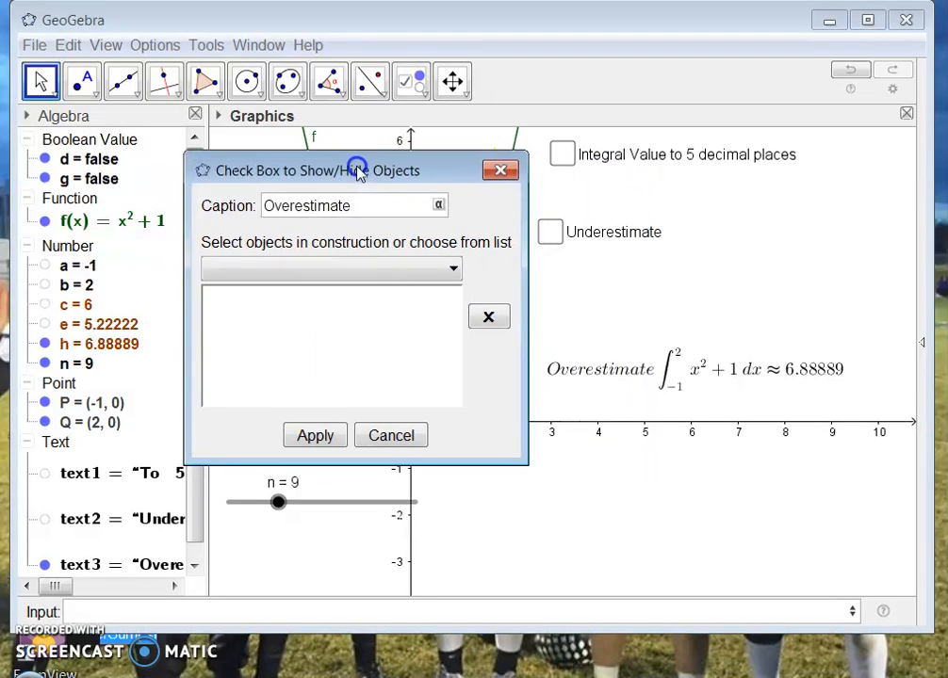
{"action": "left_click", "coordinate": [626, 363]}
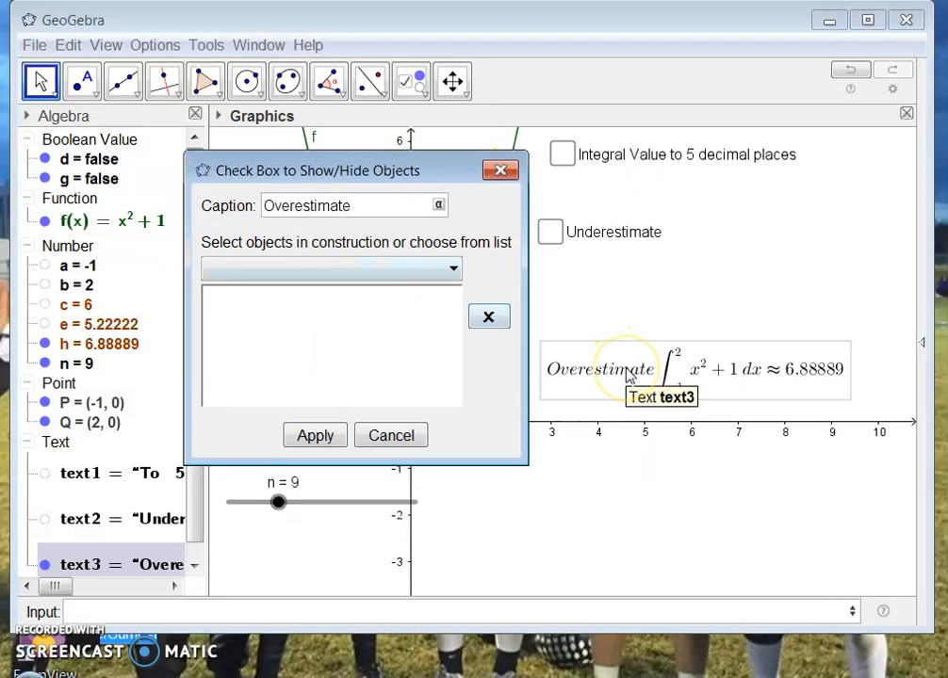
{"action": "left_click", "coordinate": [630, 373]}
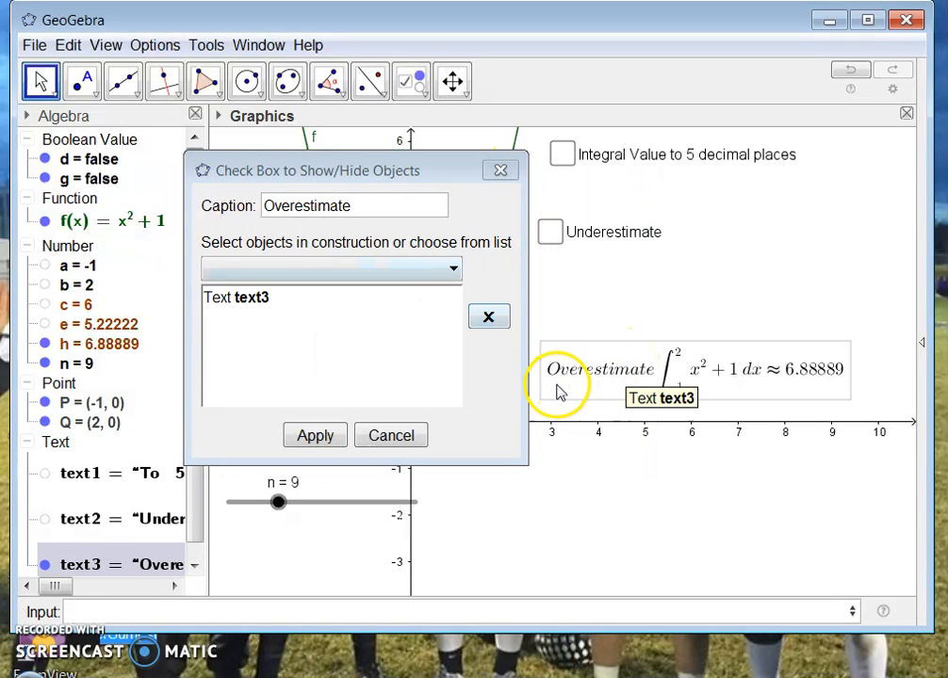
{"action": "left_click", "coordinate": [108, 347]}
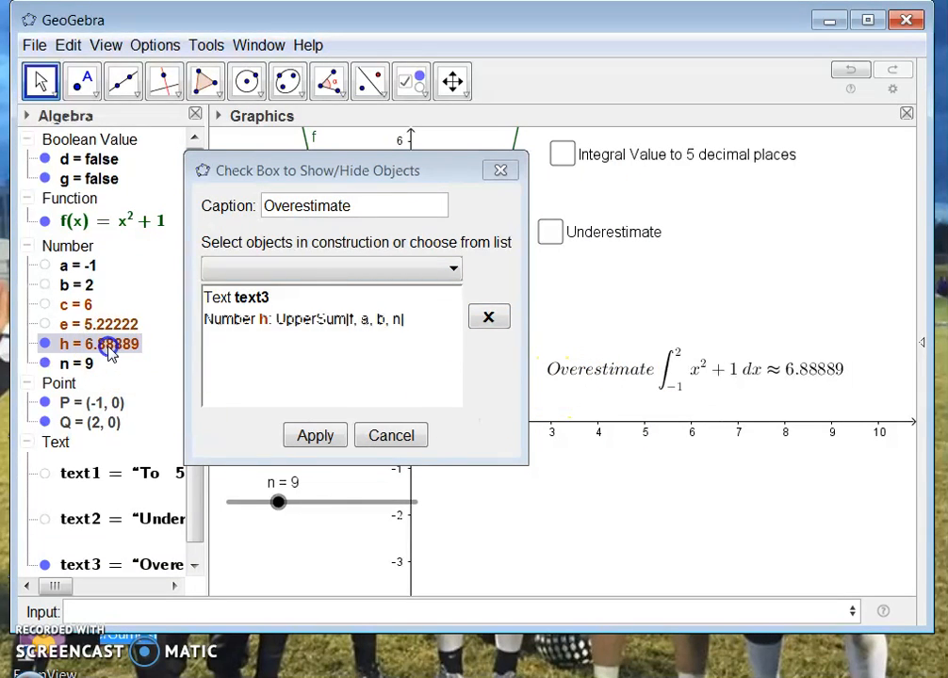
{"action": "left_click", "coordinate": [316, 437]}
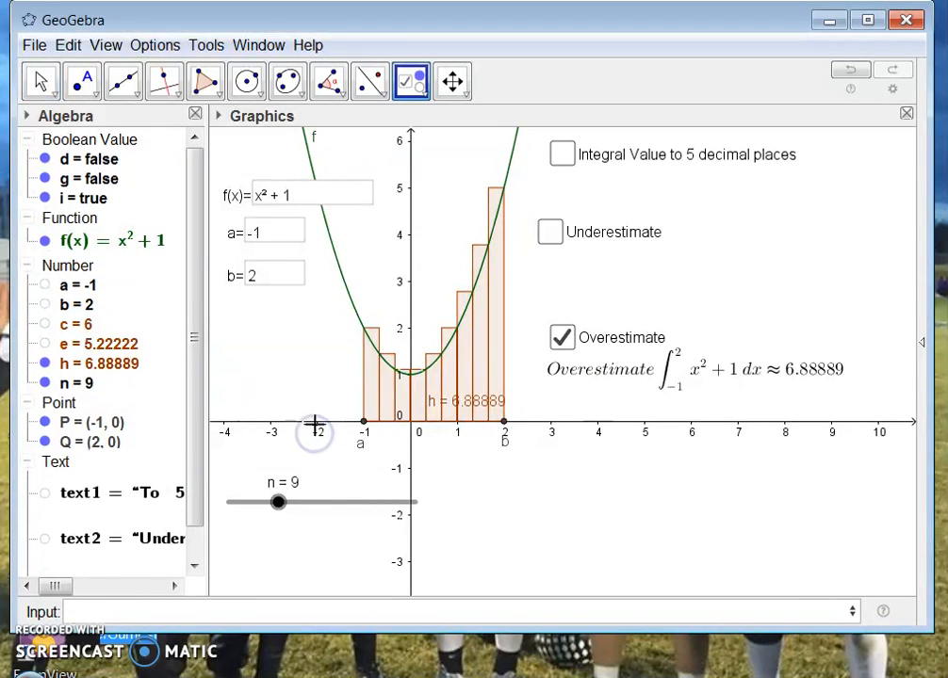
- Test the Overestimate, Underestimate and Integral Value check boxes by switching each one on and off with the Move tool
{"action": "left_click", "coordinate": [558, 334]}
{"action": "left_click", "coordinate": [507, 443]}
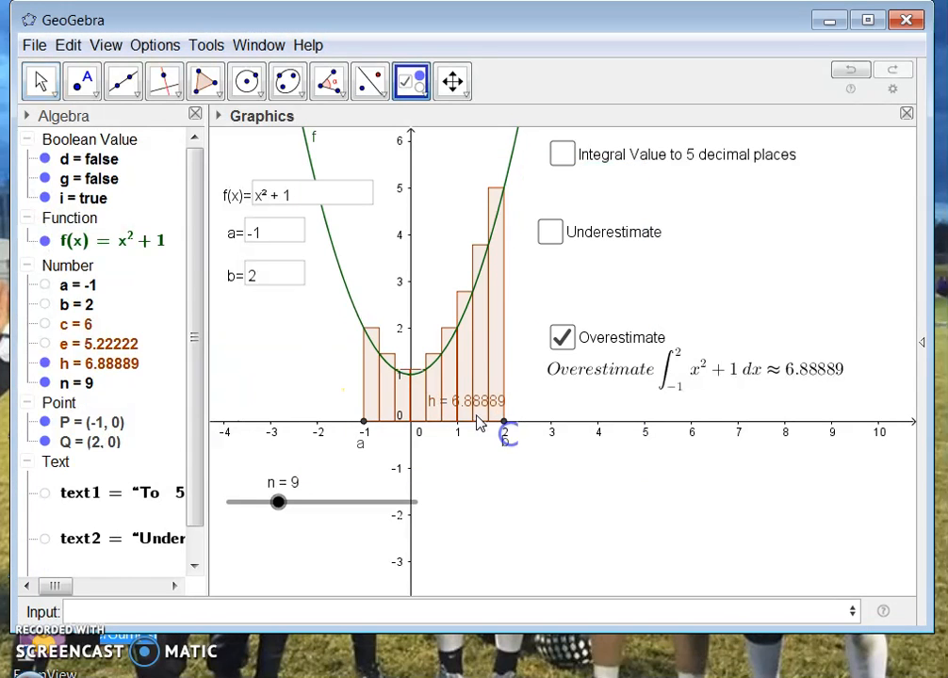
{"action": "left_click", "coordinate": [43, 86]}
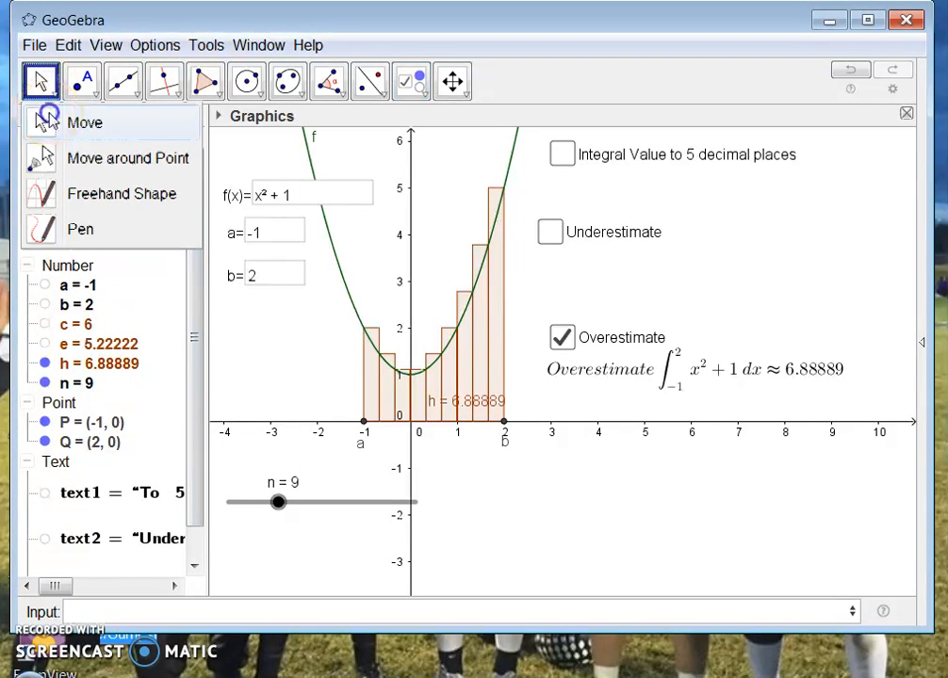
{"action": "left_click", "coordinate": [44, 120]}
{"action": "left_click", "coordinate": [563, 338]}
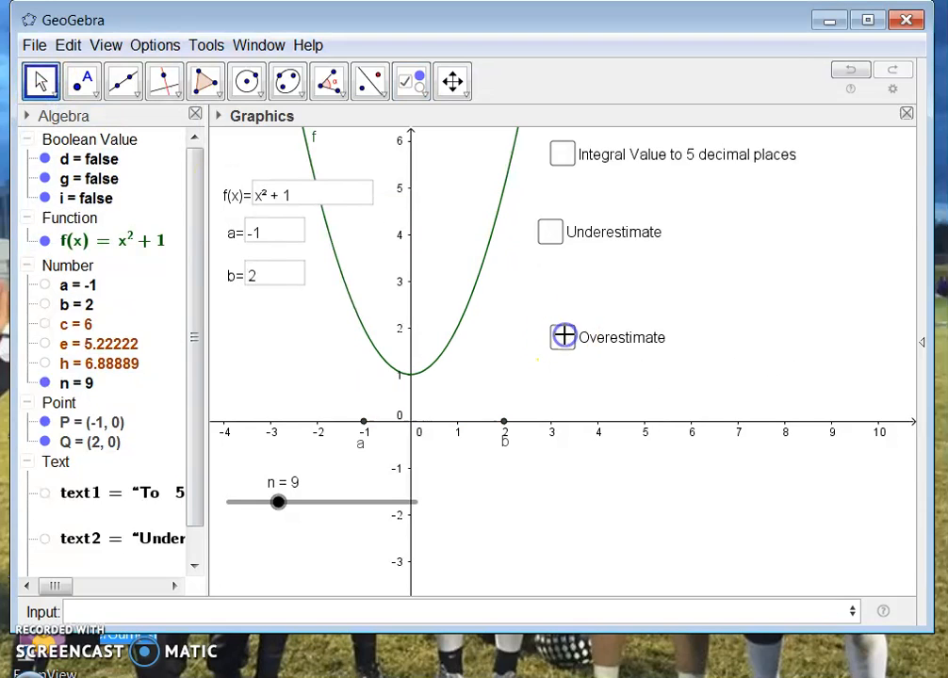
{"action": "left_click", "coordinate": [562, 336]}
{"action": "left_click", "coordinate": [562, 336]}
{"action": "left_click", "coordinate": [564, 336]}
{"action": "left_click", "coordinate": [563, 337]}
{"action": "left_click", "coordinate": [551, 235]}
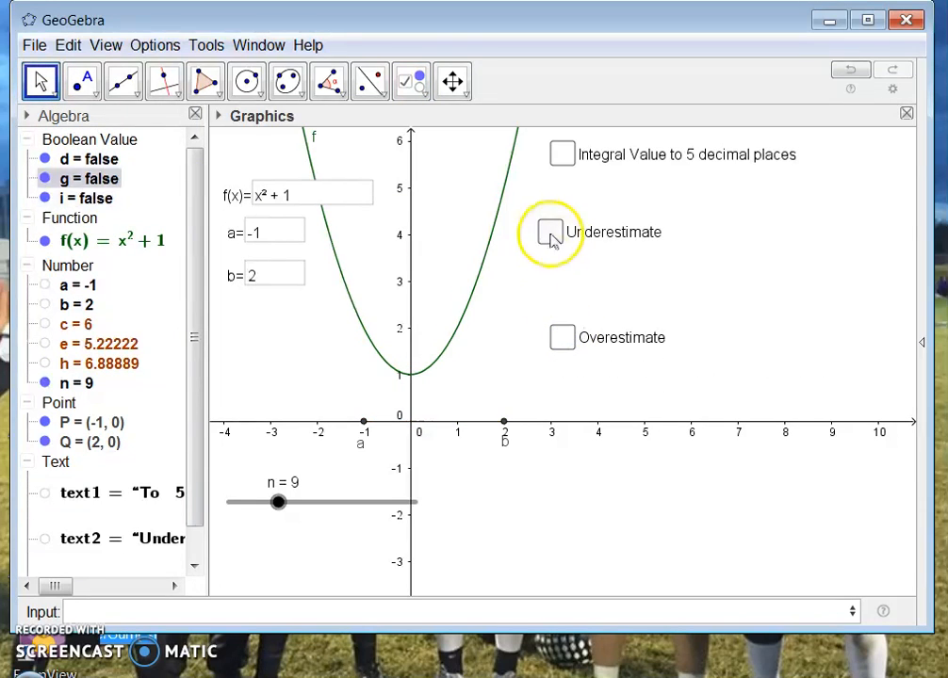
{"action": "left_click", "coordinate": [550, 232]}
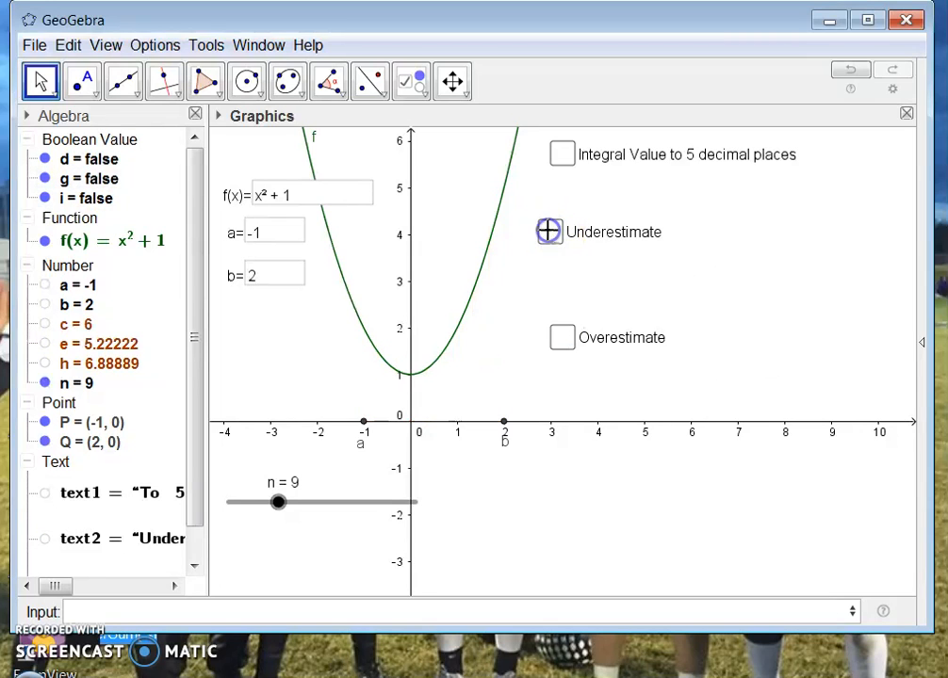
{"action": "left_click", "coordinate": [563, 154]}
{"action": "left_click", "coordinate": [563, 154]}
- Switch on both the Underestimate and Overestimate check boxes, and unfix the Overestimate check box in its properties
{"action": "left_click", "coordinate": [551, 233]}
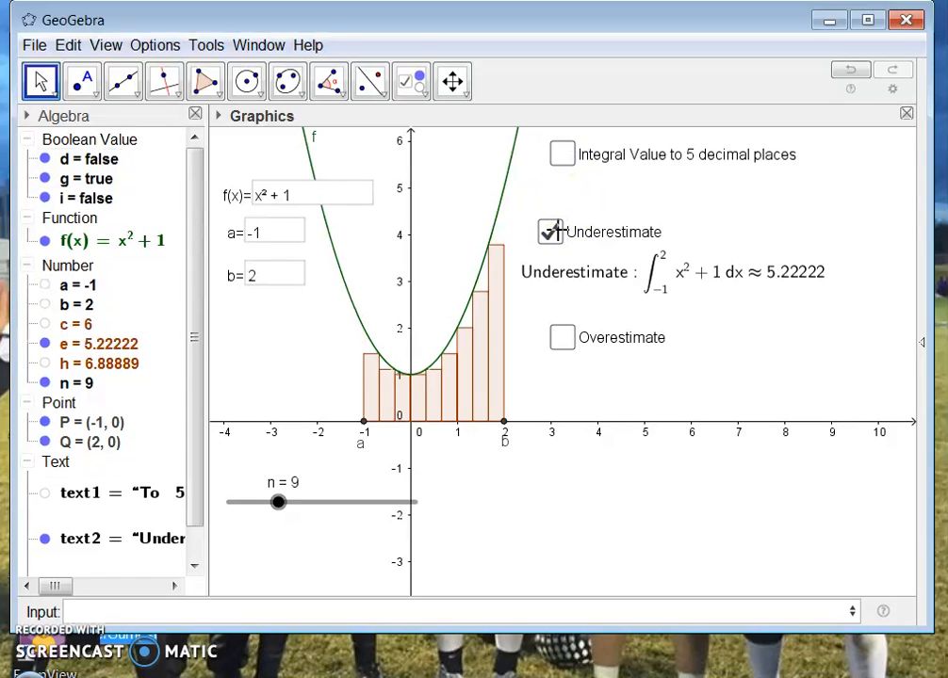
{"action": "left_click", "coordinate": [562, 337]}
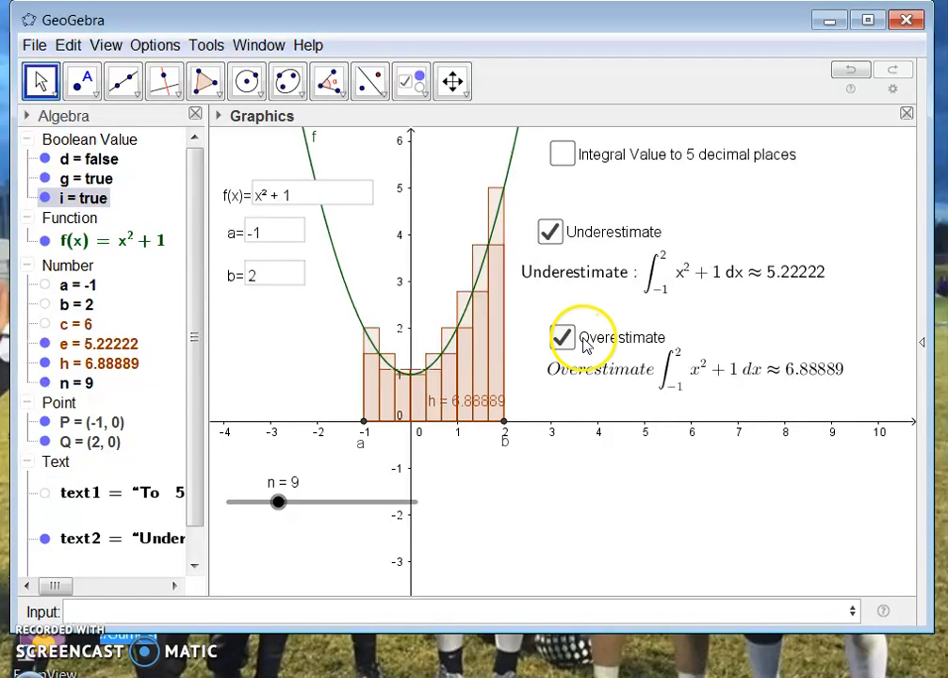
{"action": "right_click", "coordinate": [584, 345]}
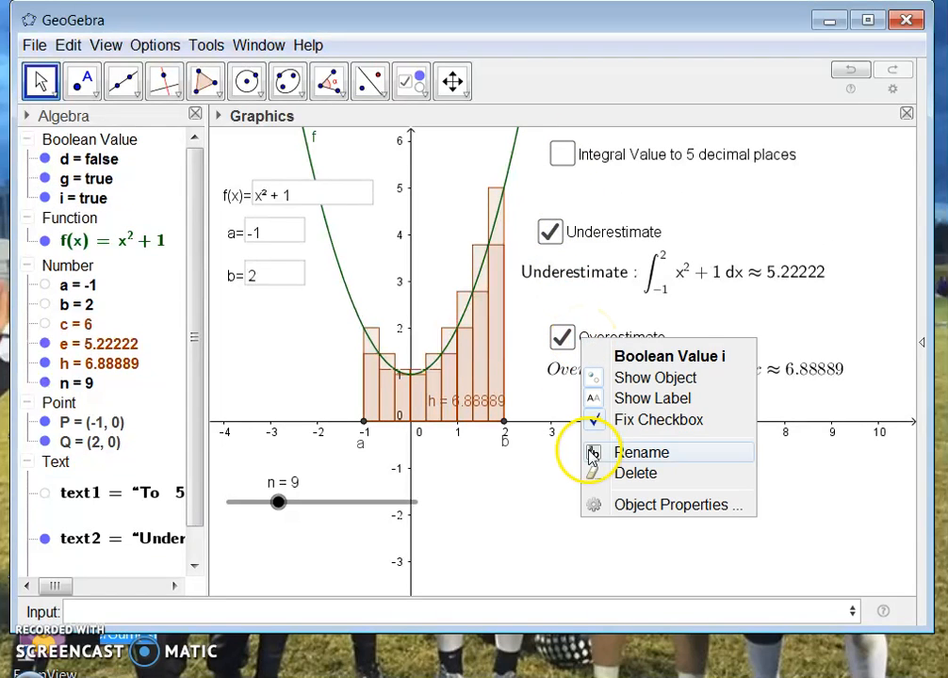
{"action": "left_click", "coordinate": [633, 507]}
{"action": "left_click", "coordinate": [306, 397]}
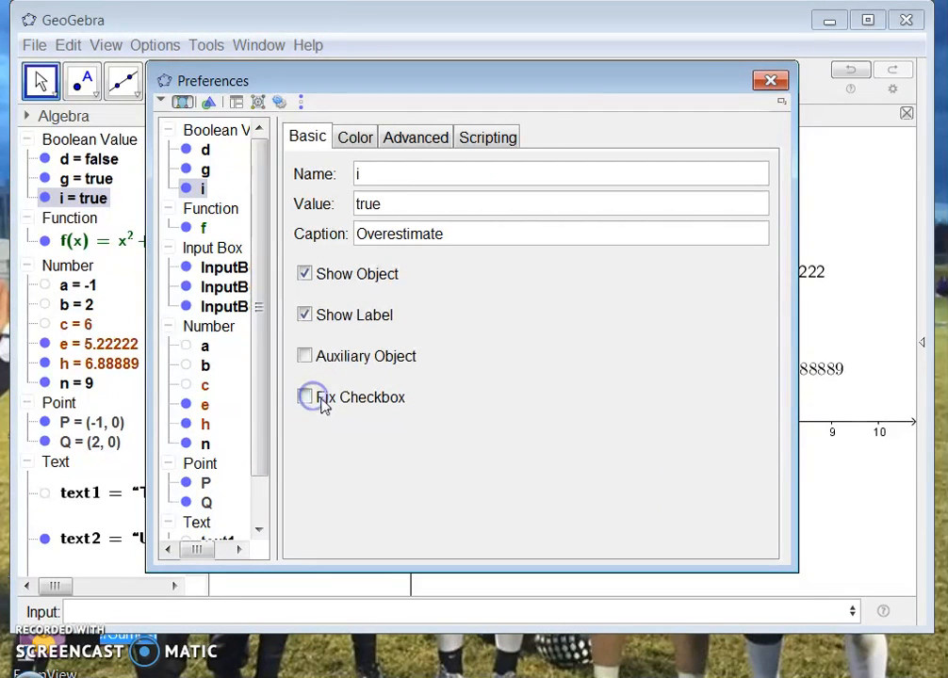
{"action": "left_click", "coordinate": [765, 83]}
- Move the Overestimate check box and its text slightly up and to the left, directly beneath the Underestimate text
{"action": "left_click_drag", "start_coordinate": [612, 338], "coordinate": [597, 316]}
{"action": "mouse_move", "coordinate": [608, 365]}
{"action": "left_mouse_down"}
{"action": "mouse_move", "coordinate": [603, 373]}
{"action": "mouse_move", "coordinate": [584, 333]}
{"action": "left_mouse_up"}
{"action": "left_click", "coordinate": [571, 386]}
{"action": "left_click", "coordinate": [572, 297]}
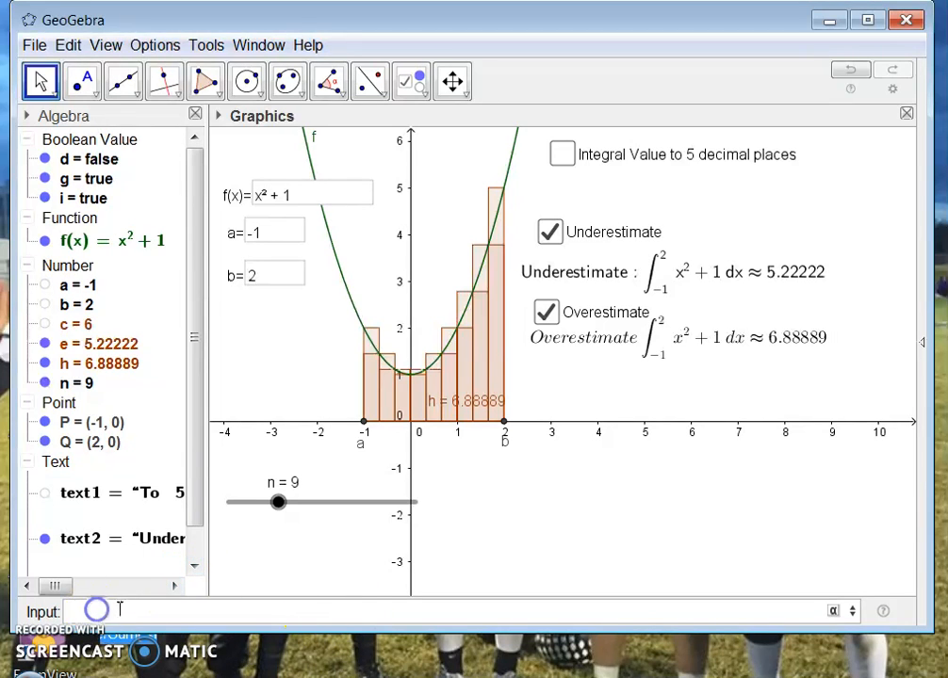
- Switch off the Underestimate and Overestimate check boxes, and create the trapezoidal sum TrapezoidalSum[f(x), a, b, n]
{"action": "left_click", "coordinate": [550, 232]}
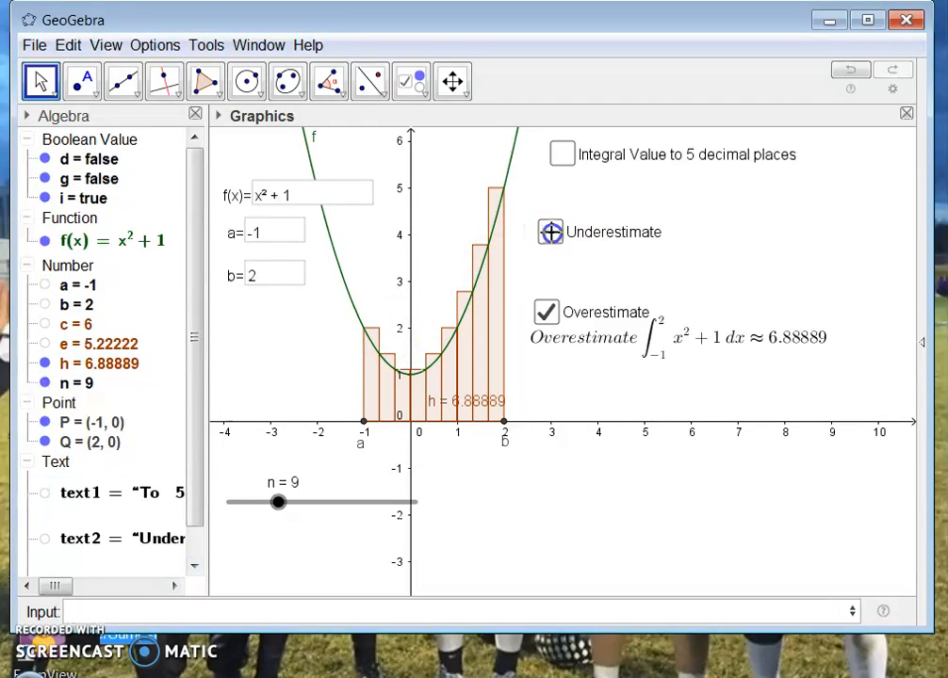
{"action": "left_click", "coordinate": [546, 312]}
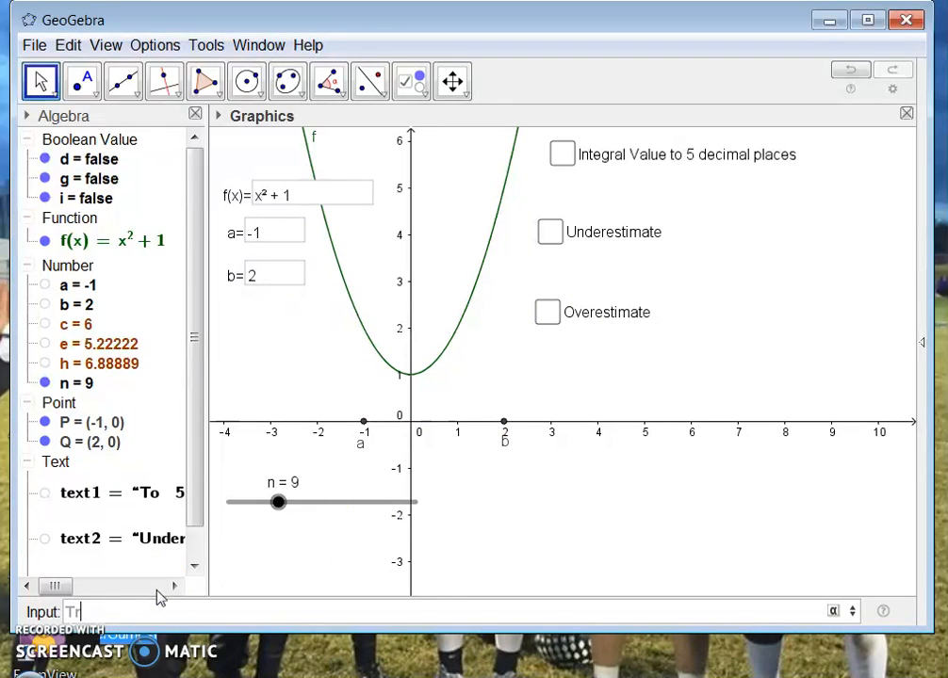
{"action": "type", "text": "ap"}
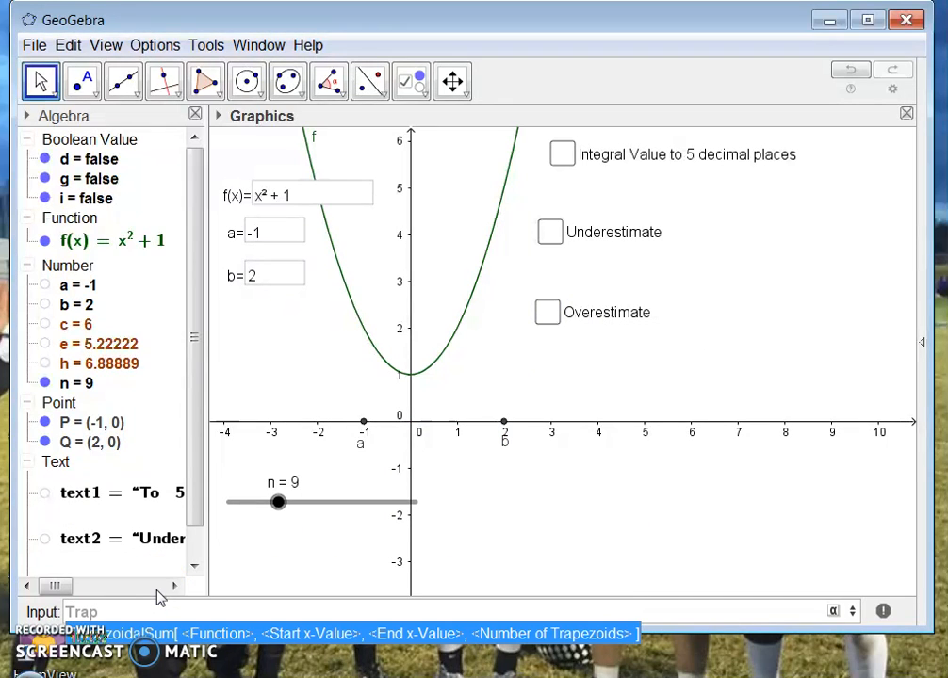
{"action": "left_click", "coordinate": [188, 633]}
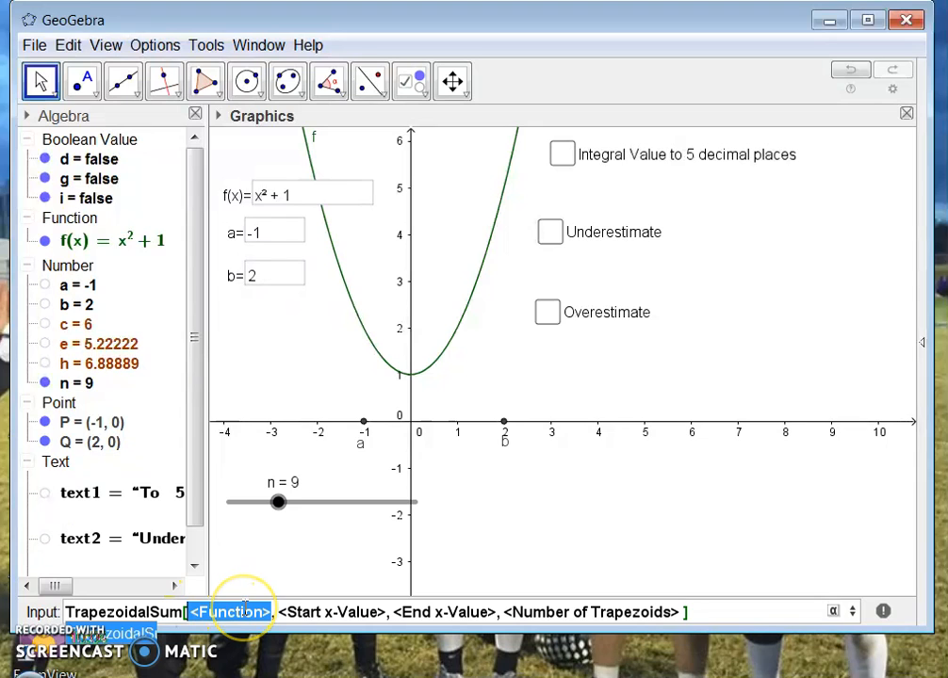
{"action": "type", "text": "f(x)"}
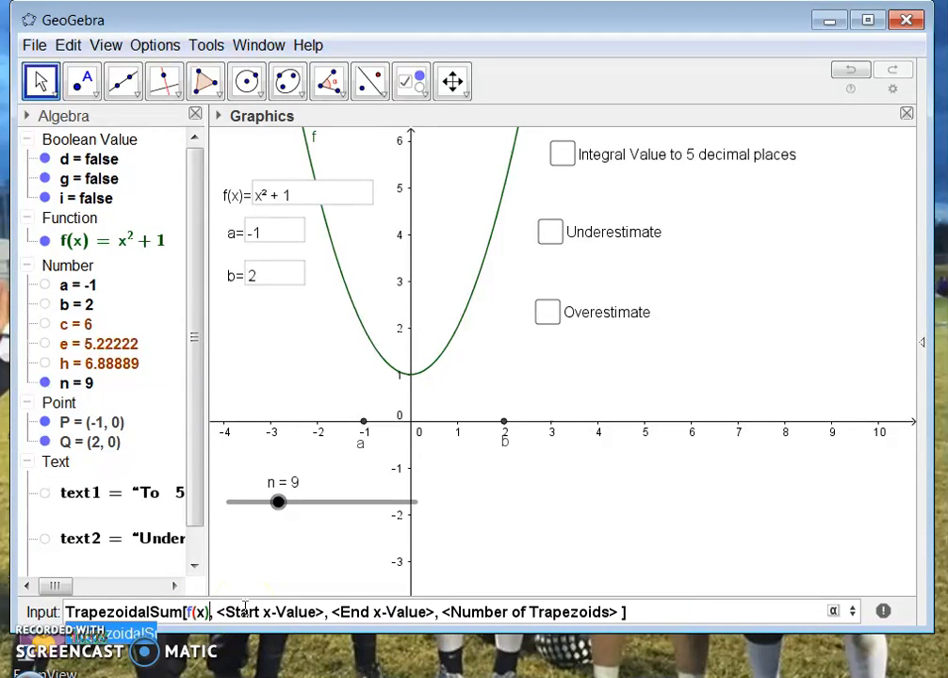
{"action": "left_click", "coordinate": [245, 610]}
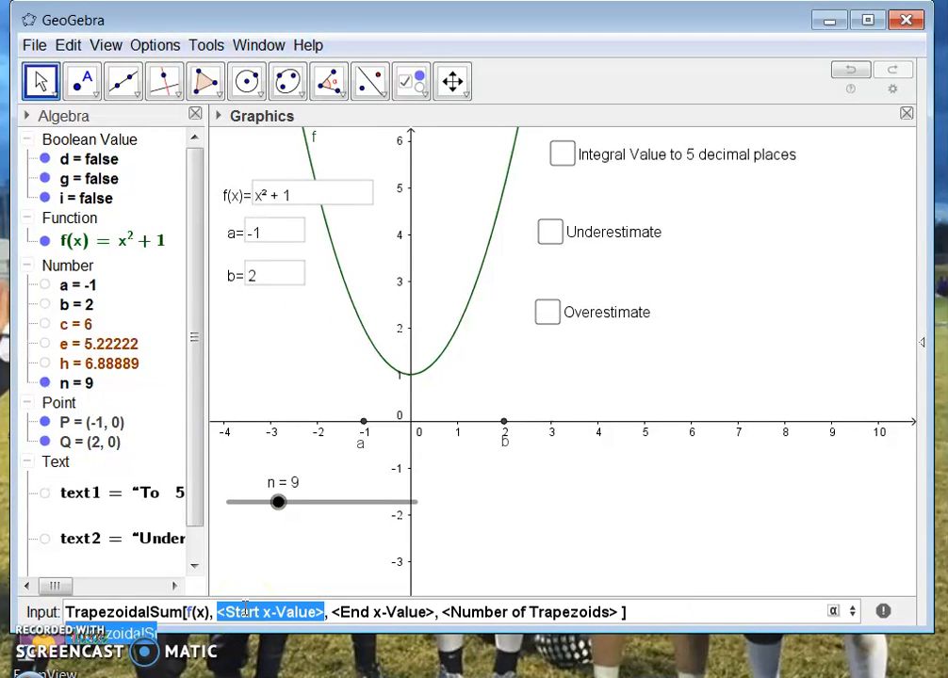
{"action": "type", "text": "a"}
{"action": "left_click", "coordinate": [245, 611]}
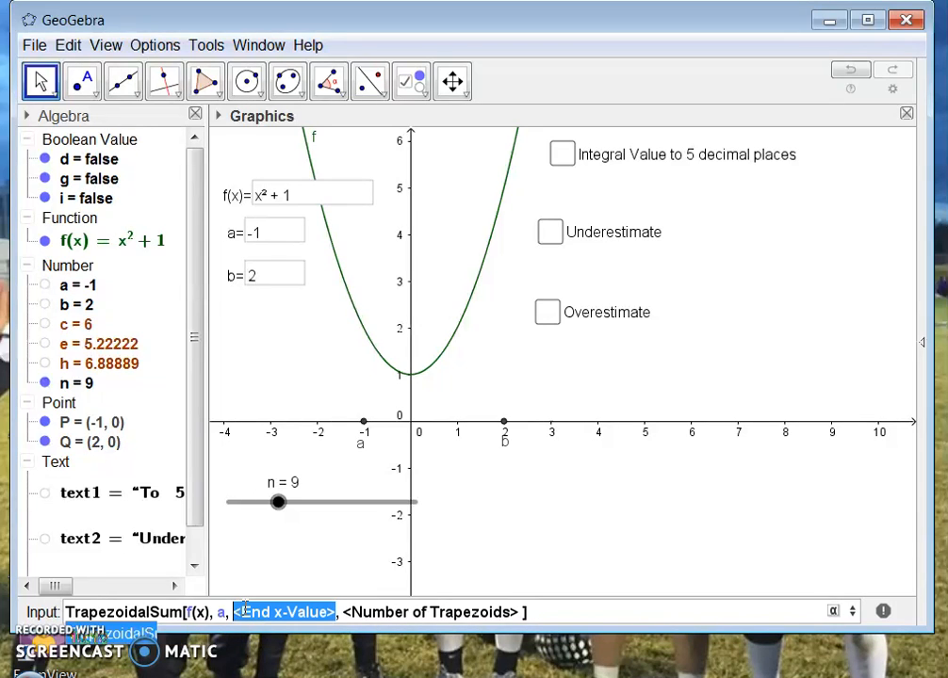
{"action": "type", "text": "b"}
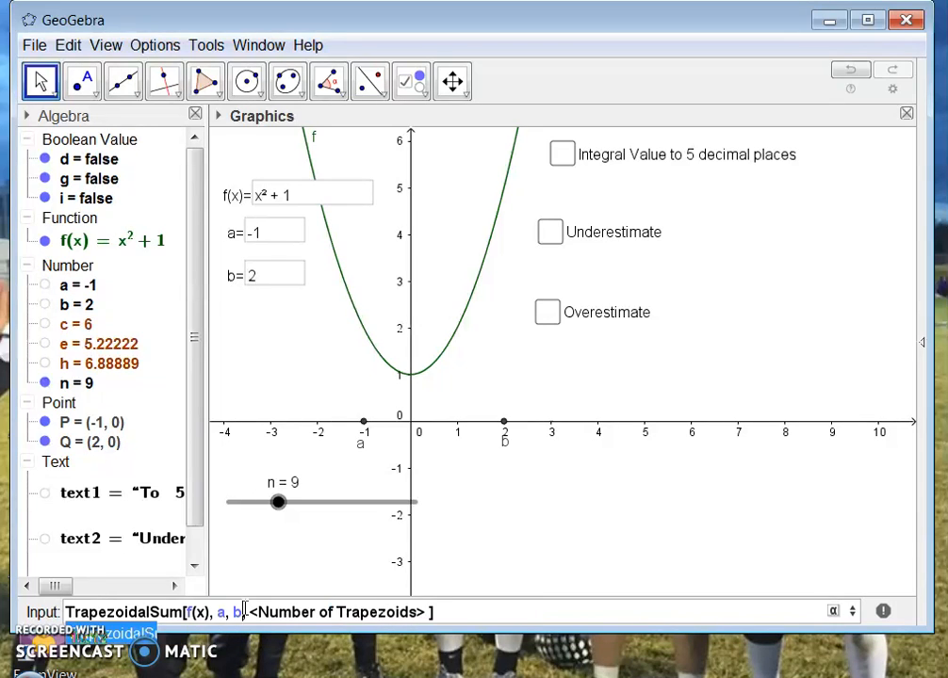
{"action": "left_click", "coordinate": [247, 612]}
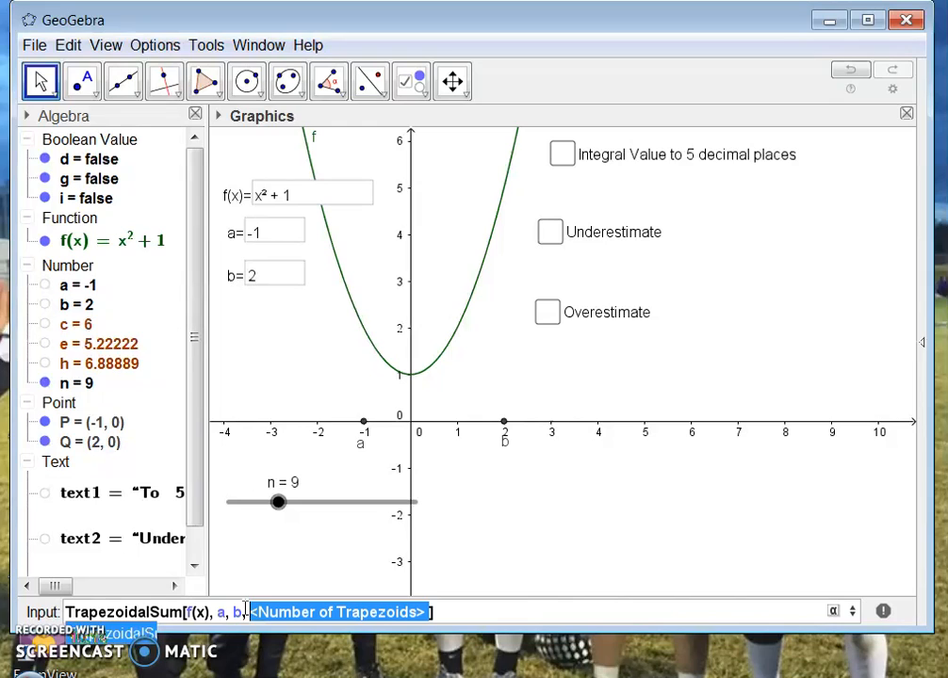
{"action": "type", "text": "n"}
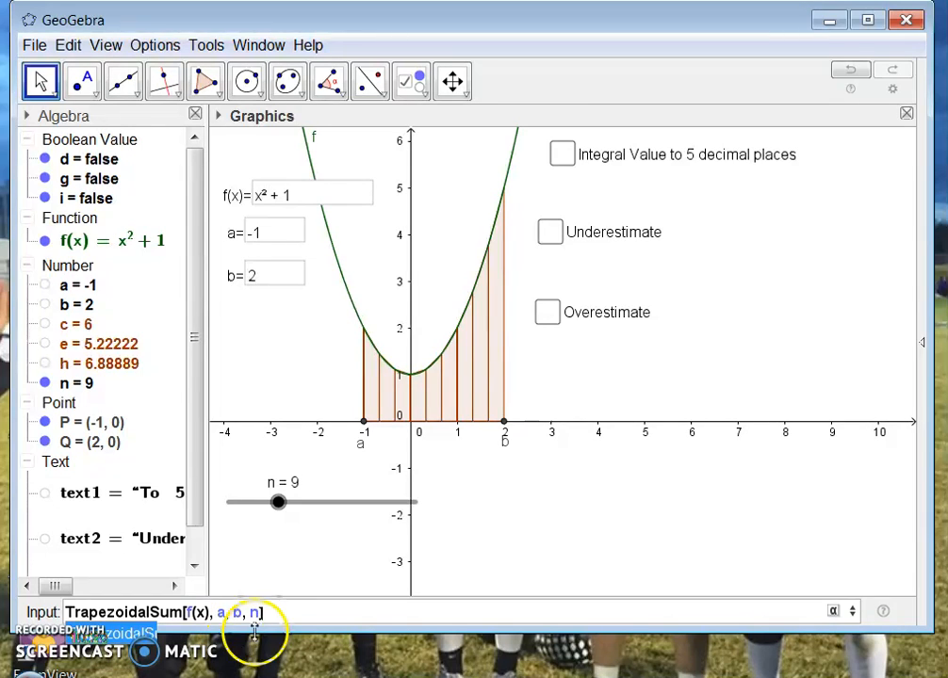
{"action": "key", "text": "Return"}
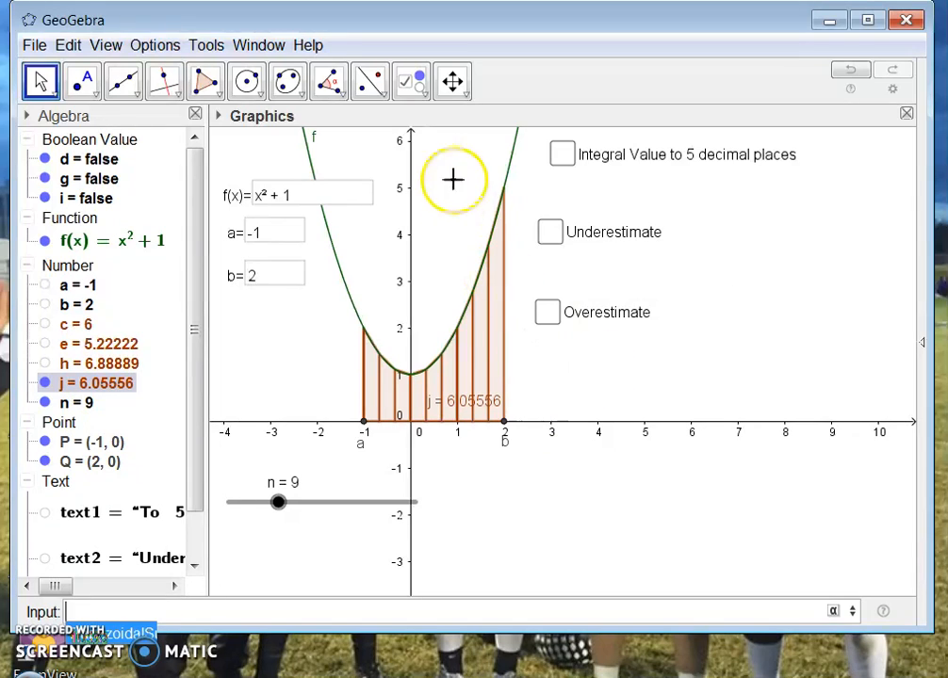
- Start a new text beneath the Overestimate check box with the wording Trapezoidal Estimate
{"action": "left_click", "coordinate": [415, 80]}
{"action": "left_click", "coordinate": [438, 162]}
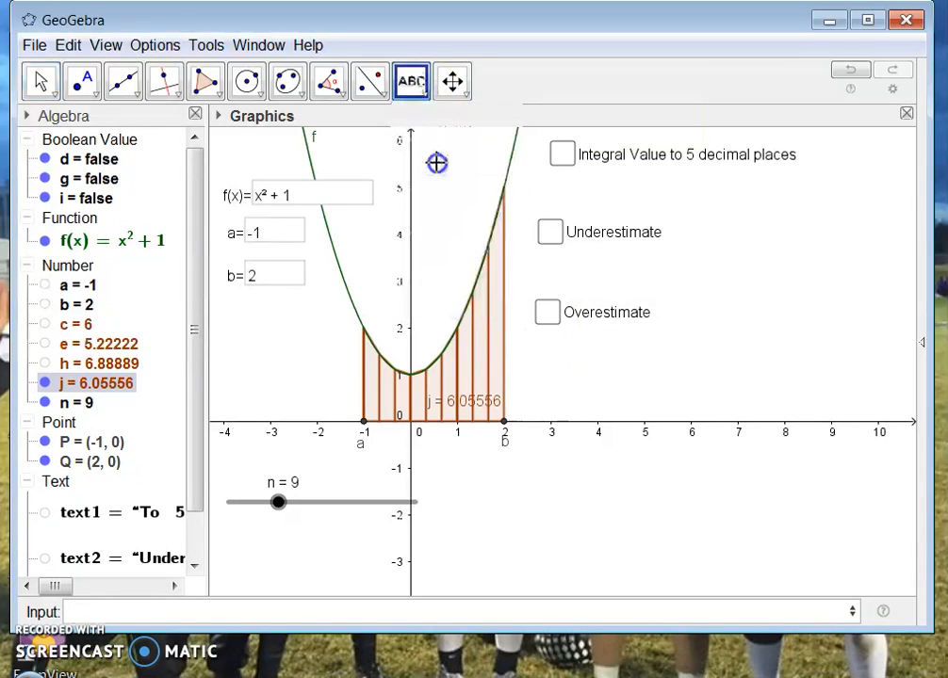
{"action": "left_click", "coordinate": [543, 407]}
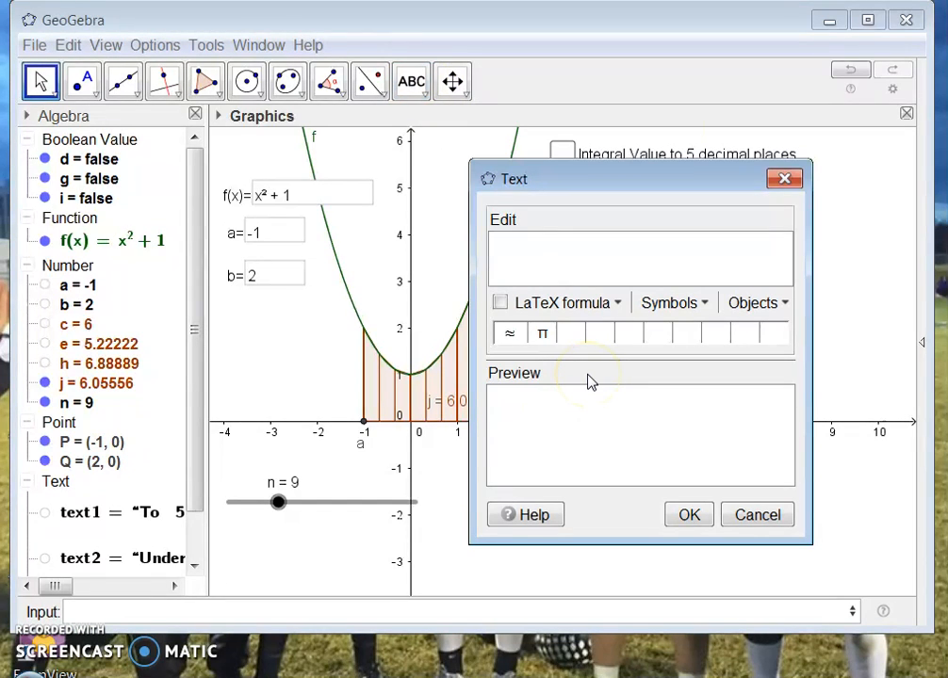
{"action": "type", "text": "Trapezoid"}
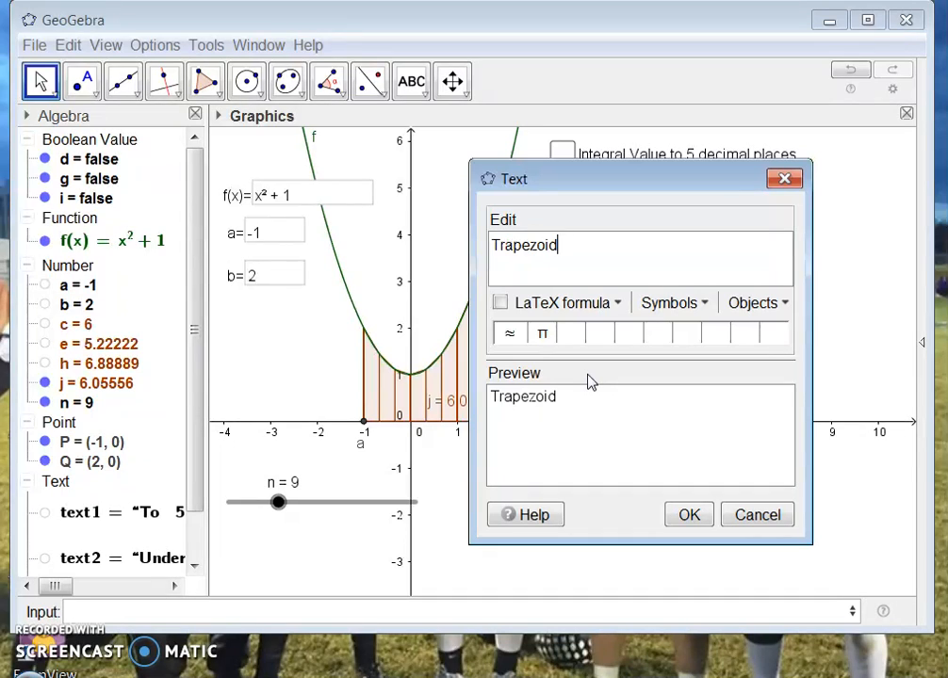
{"action": "type", "text": "al Estimate"}
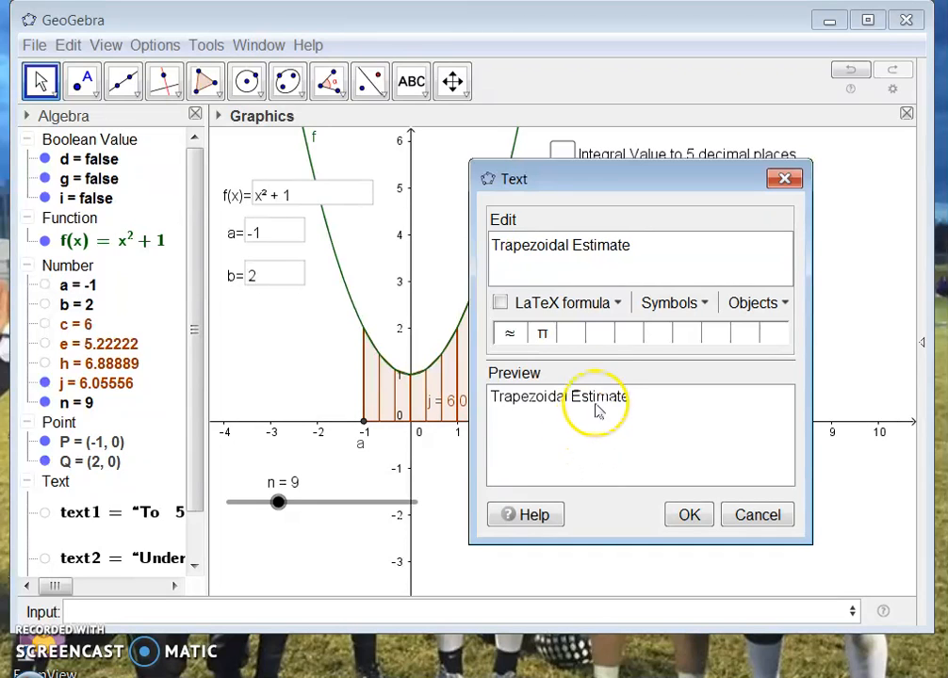
- Append the LaTeX definite integral template to the text and insert a LaTeX space between Trapezoidal and Estimate
{"action": "left_click", "coordinate": [619, 304]}
{"action": "mouse_move", "coordinate": [620, 356]}
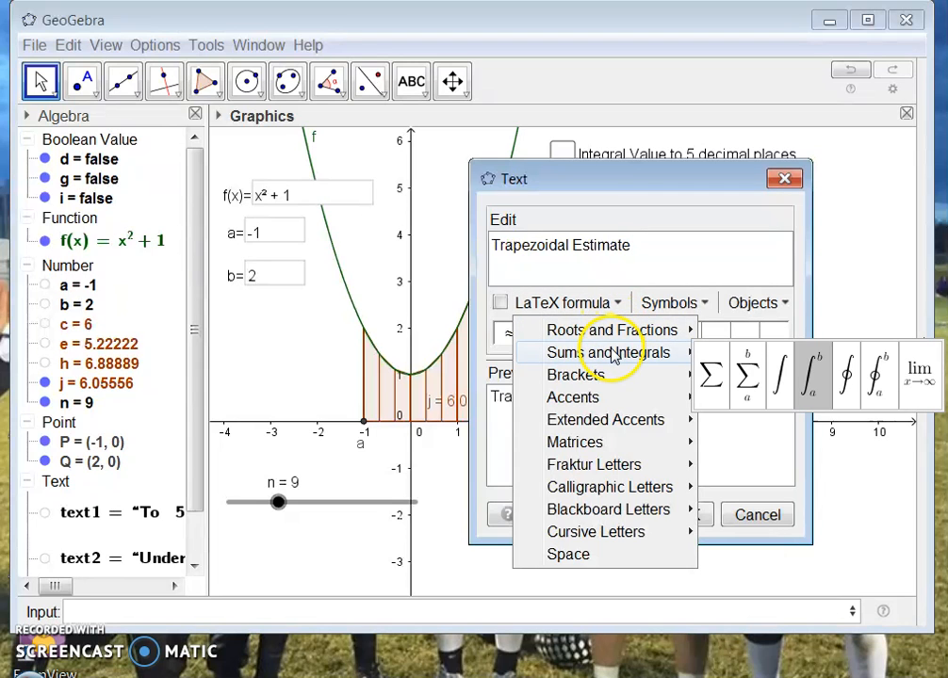
{"action": "left_click", "coordinate": [805, 386]}
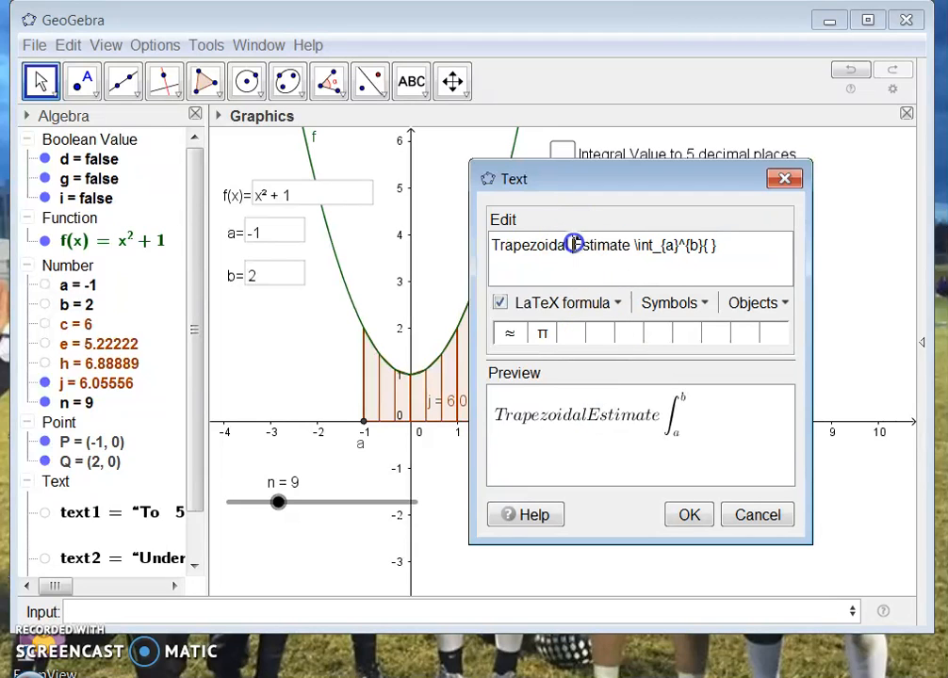
{"action": "left_click", "coordinate": [615, 303]}
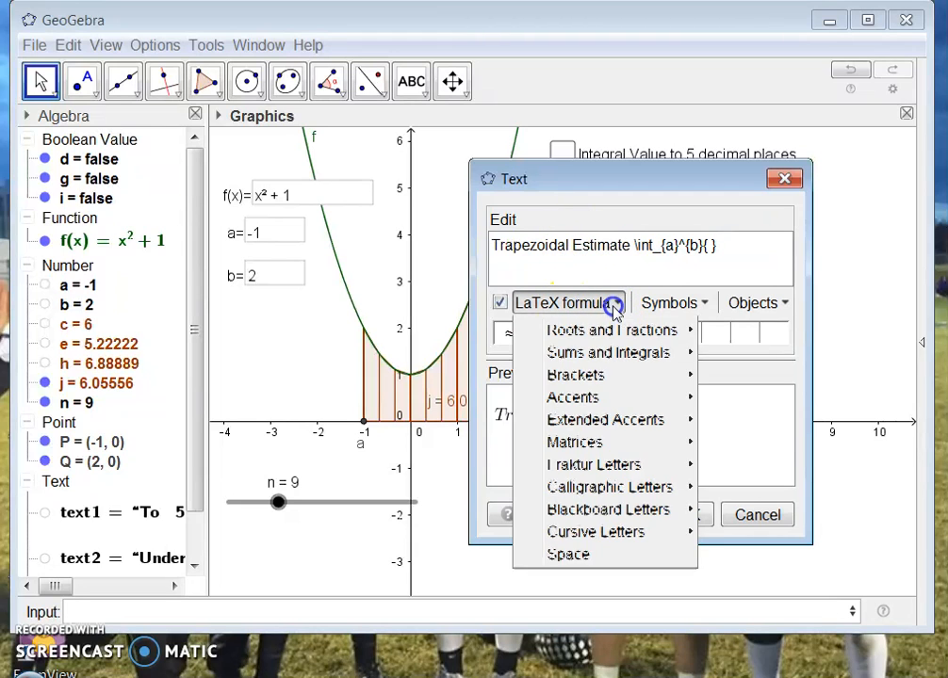
{"action": "left_click", "coordinate": [566, 554]}
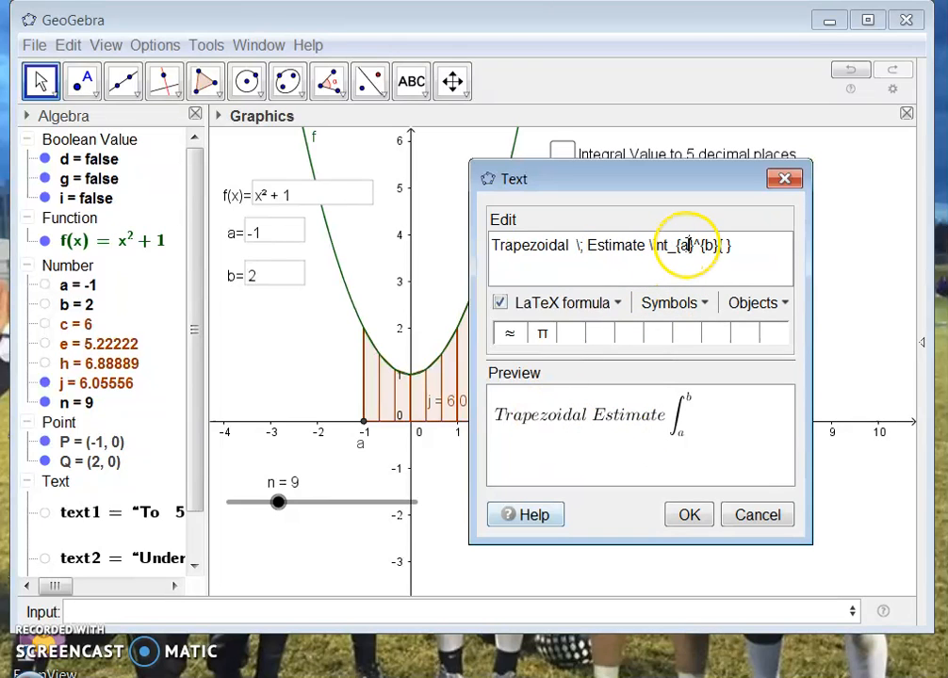
- Replace the integral's literal lower and upper limits with the dynamic objects a and b
{"action": "key", "text": "BackSpace"}
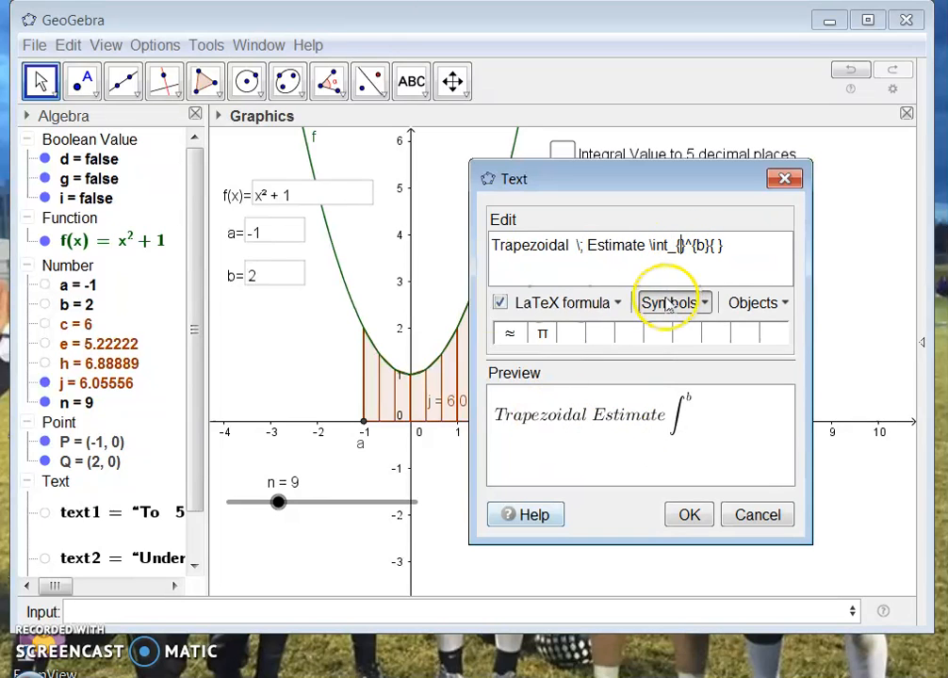
{"action": "left_click", "coordinate": [75, 285]}
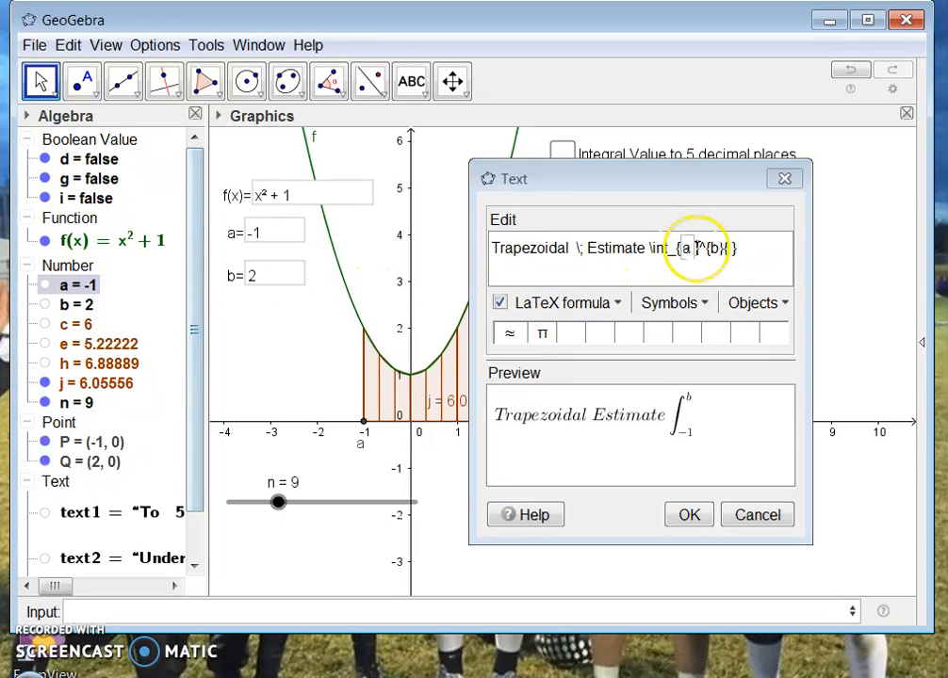
{"action": "double_click", "coordinate": [717, 248]}
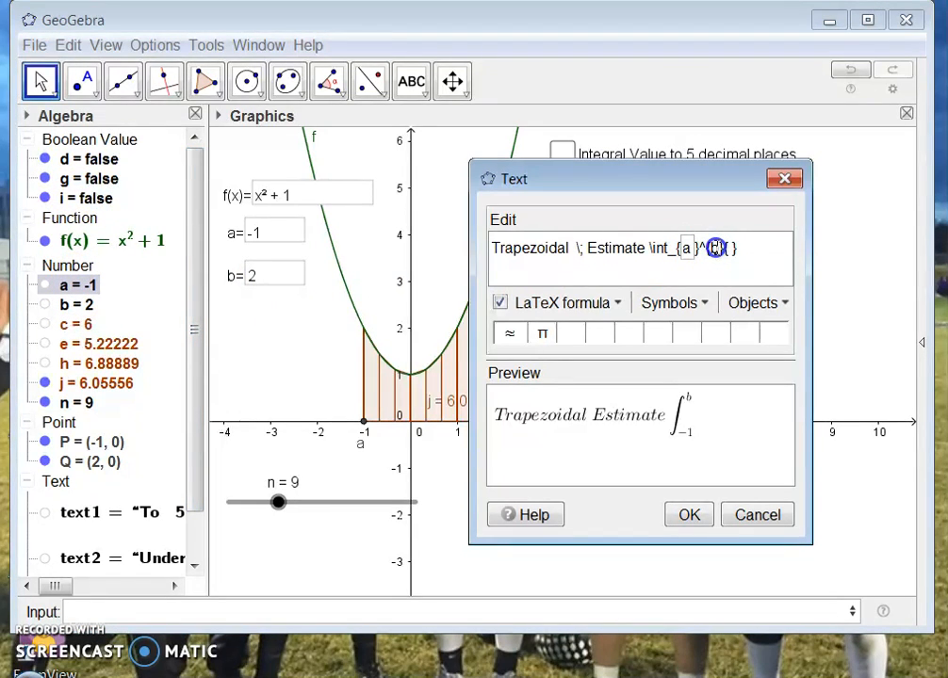
{"action": "left_click", "coordinate": [78, 305]}
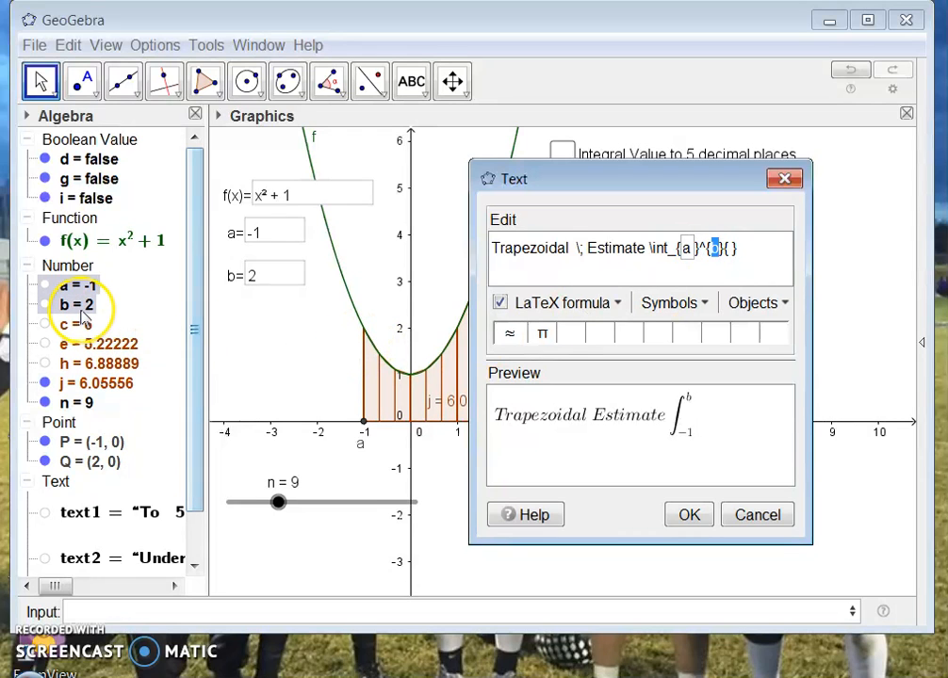
{"action": "left_click", "coordinate": [78, 308]}
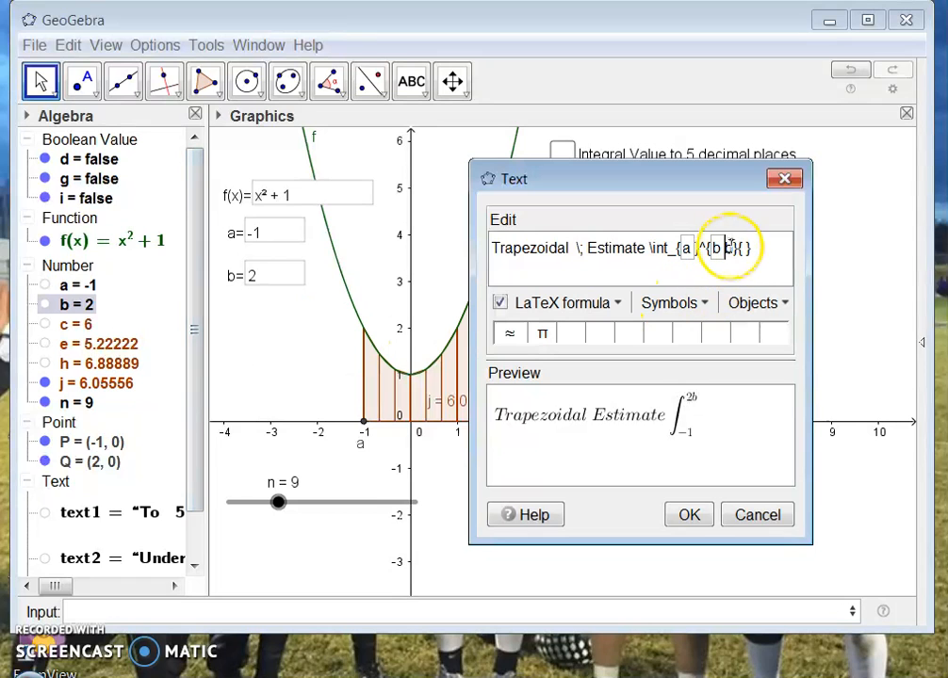
{"action": "key", "text": "BackSpace"}
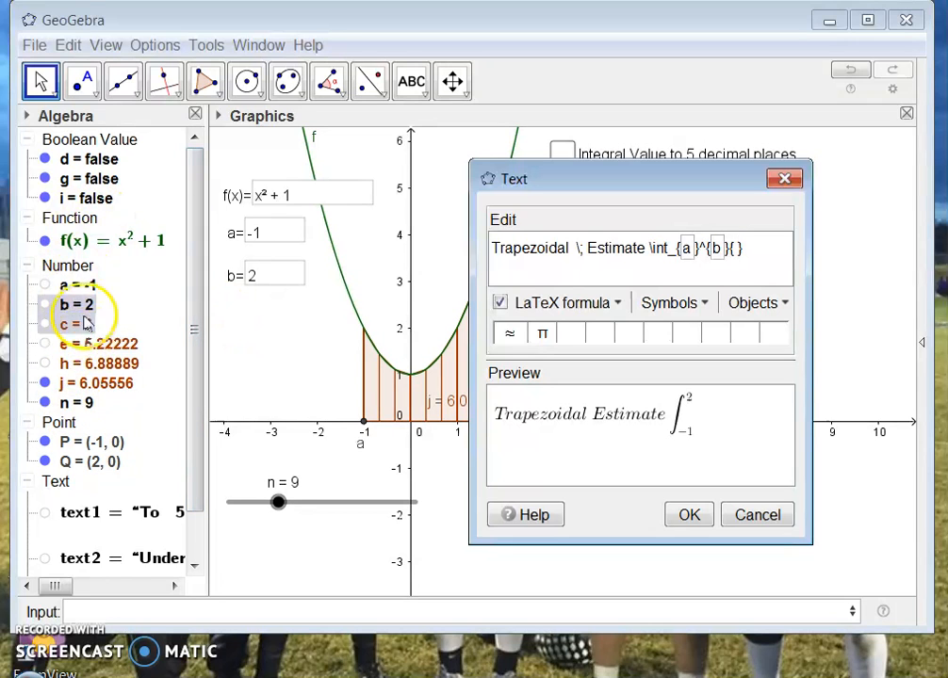
- Insert the function f as the dynamic integrand, followed by a LaTeX space and dx
{"action": "left_click", "coordinate": [102, 239]}
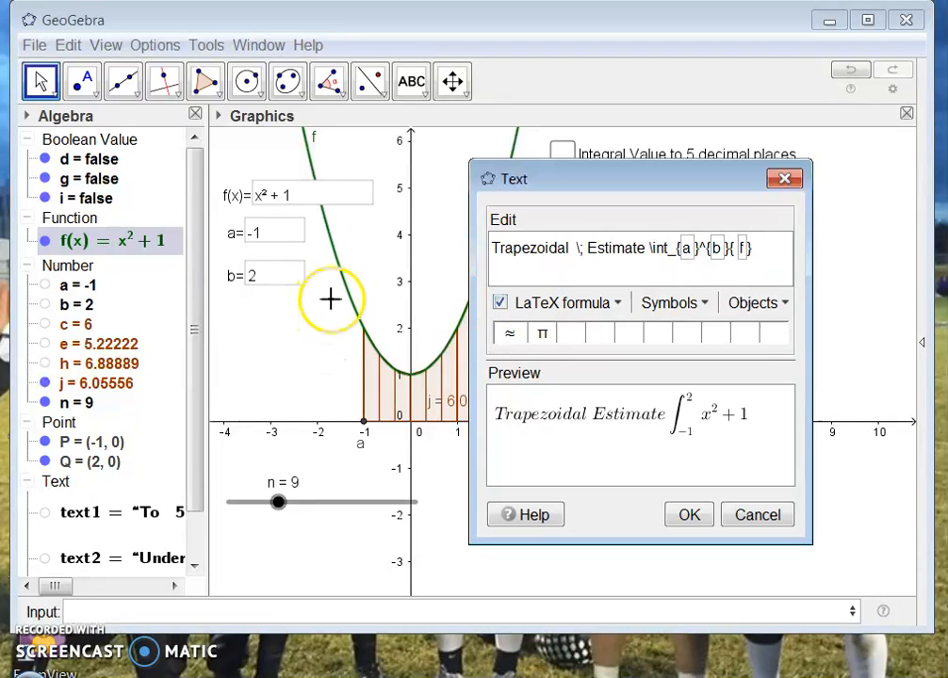
{"action": "left_click", "coordinate": [561, 305]}
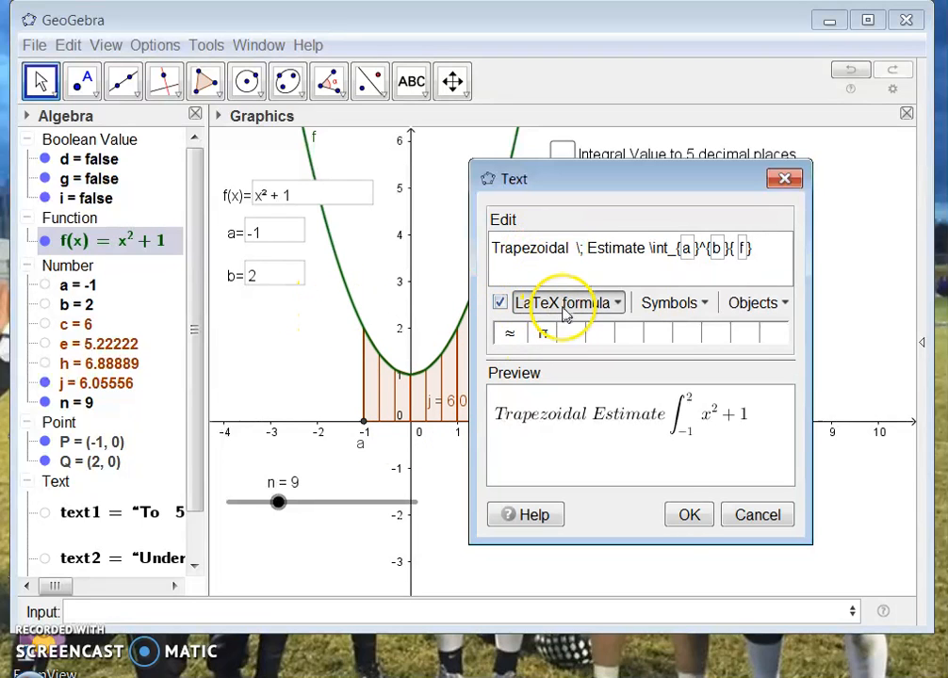
{"action": "left_click", "coordinate": [561, 554]}
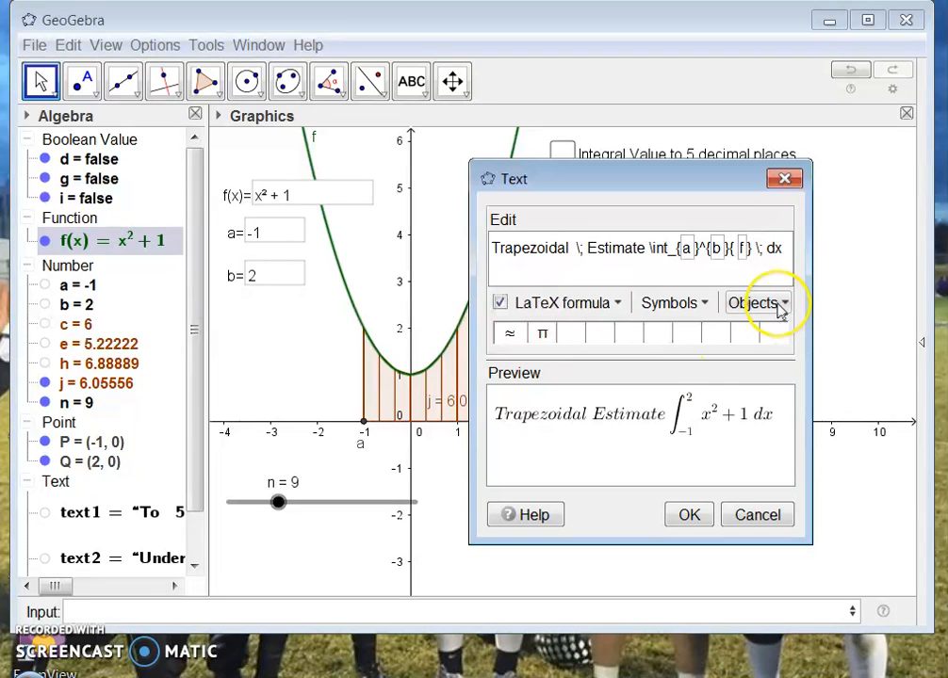
- Append ≈ and the trapezoidal sum j, confirm the text, and move it into the free area below the x-axis
{"action": "left_click", "coordinate": [705, 304]}
{"action": "mouse_move", "coordinate": [702, 358]}
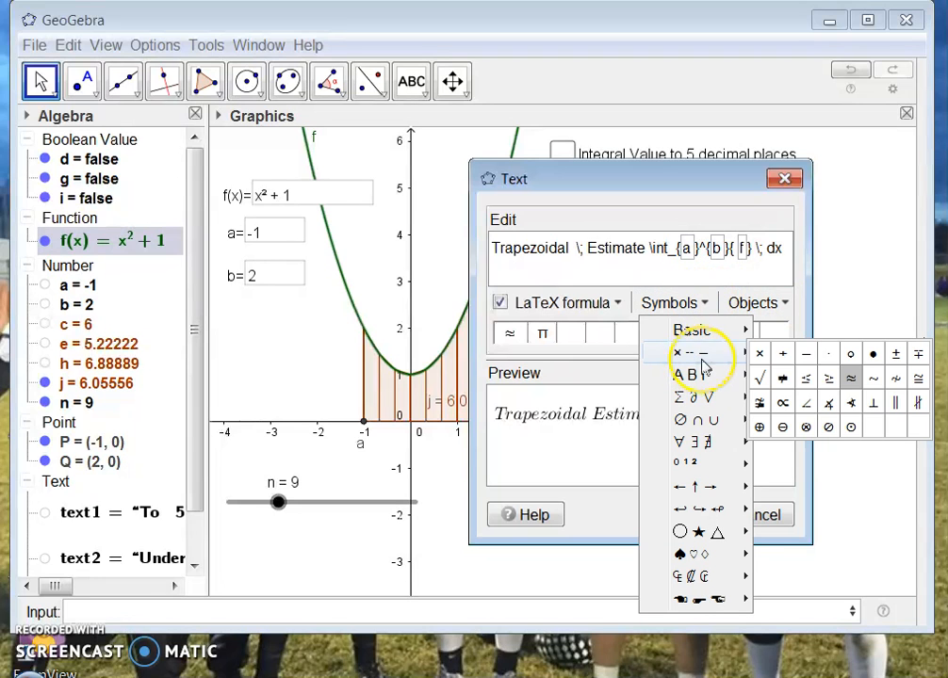
{"action": "left_click", "coordinate": [851, 379]}
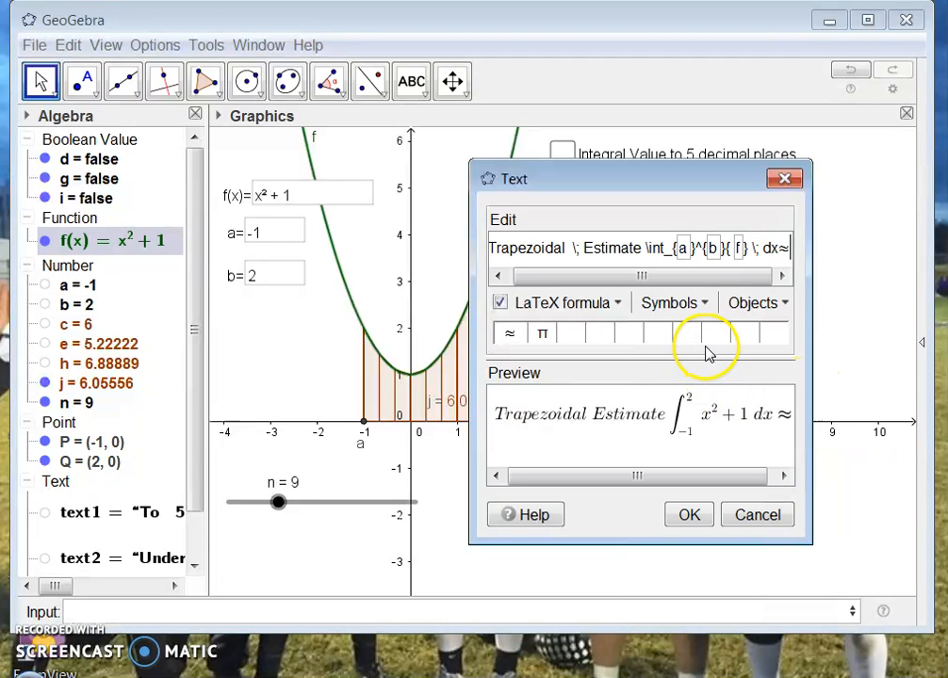
{"action": "left_click", "coordinate": [111, 384]}
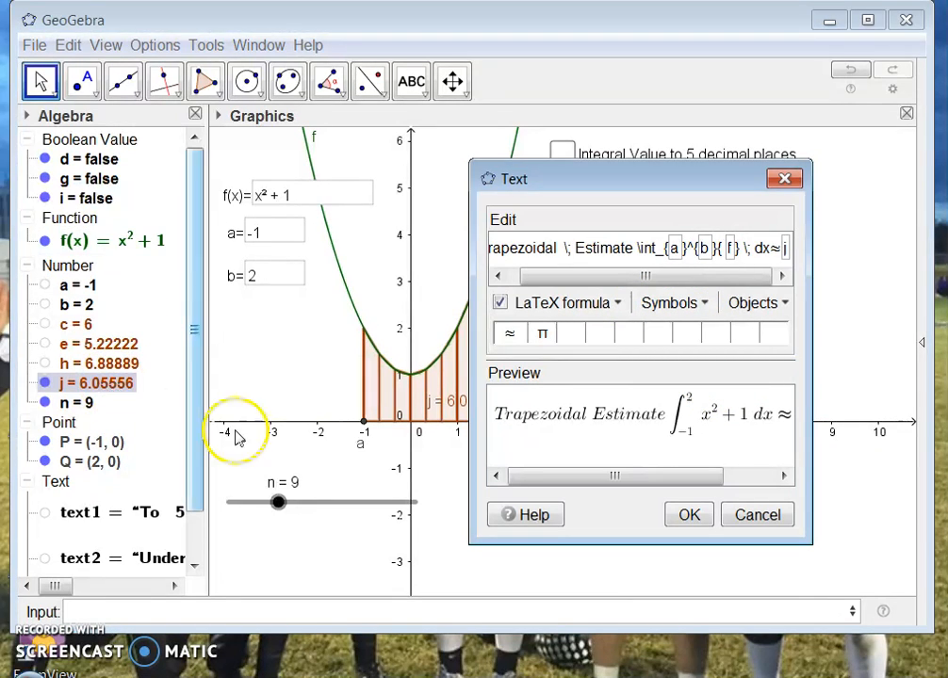
{"action": "left_click", "coordinate": [680, 515]}
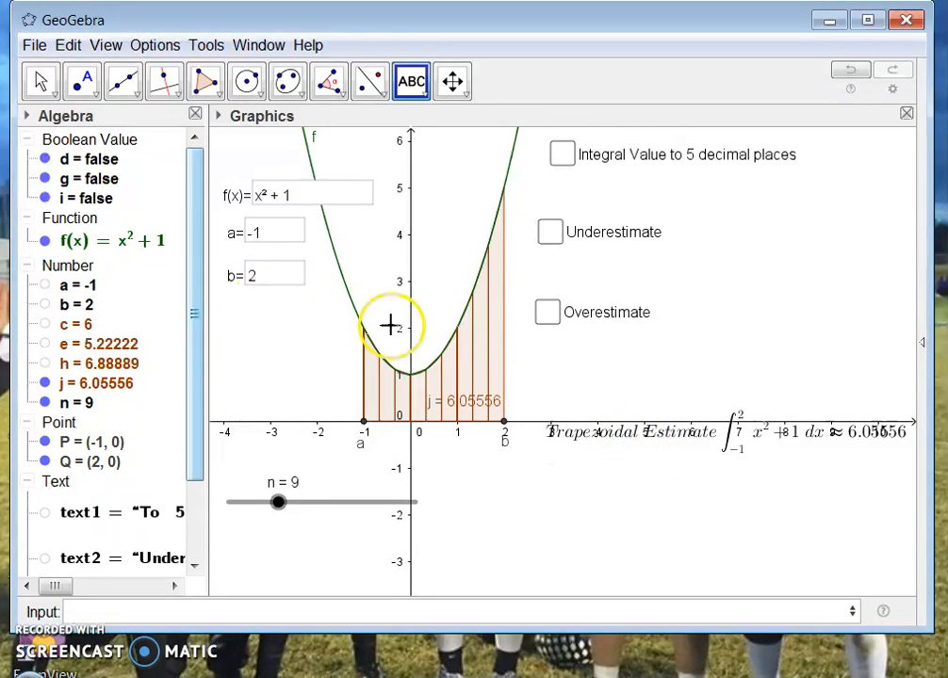
{"action": "left_click_drag", "start_coordinate": [656, 436], "coordinate": [581, 522]}
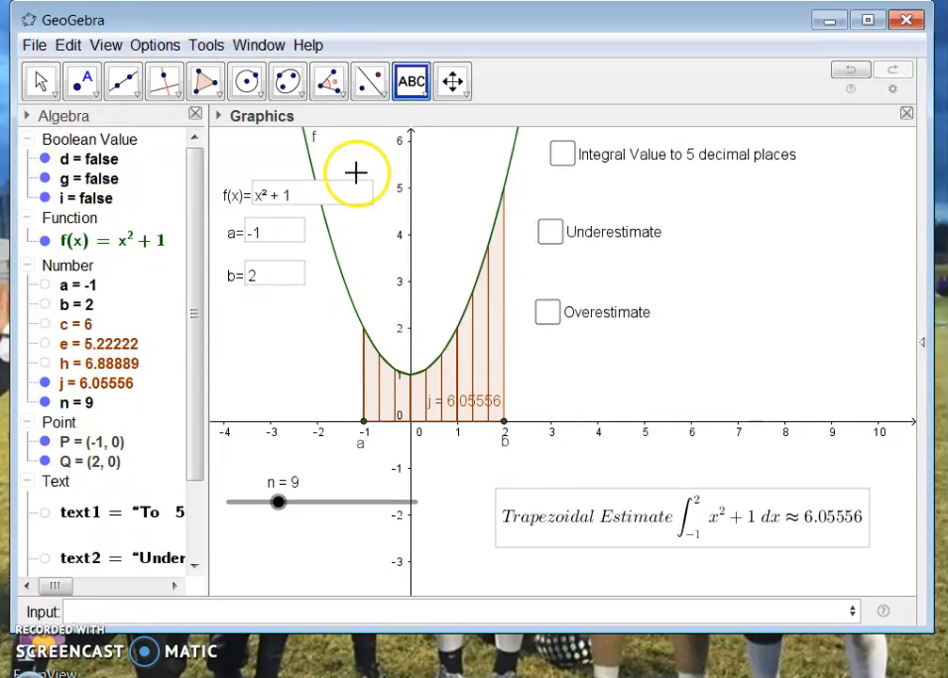
- Create a check box captioned Trapezoidal Approximation above the trapezoidal text that shows and hides text4 and the sum j
{"action": "left_click", "coordinate": [411, 83]}
{"action": "left_click", "coordinate": [433, 266]}
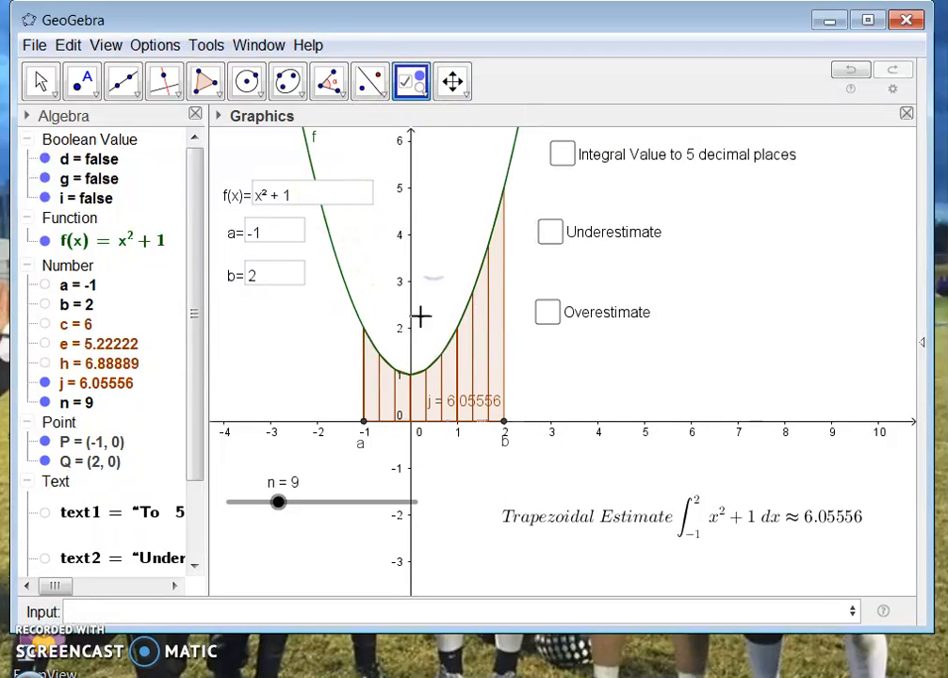
{"action": "left_click", "coordinate": [525, 466]}
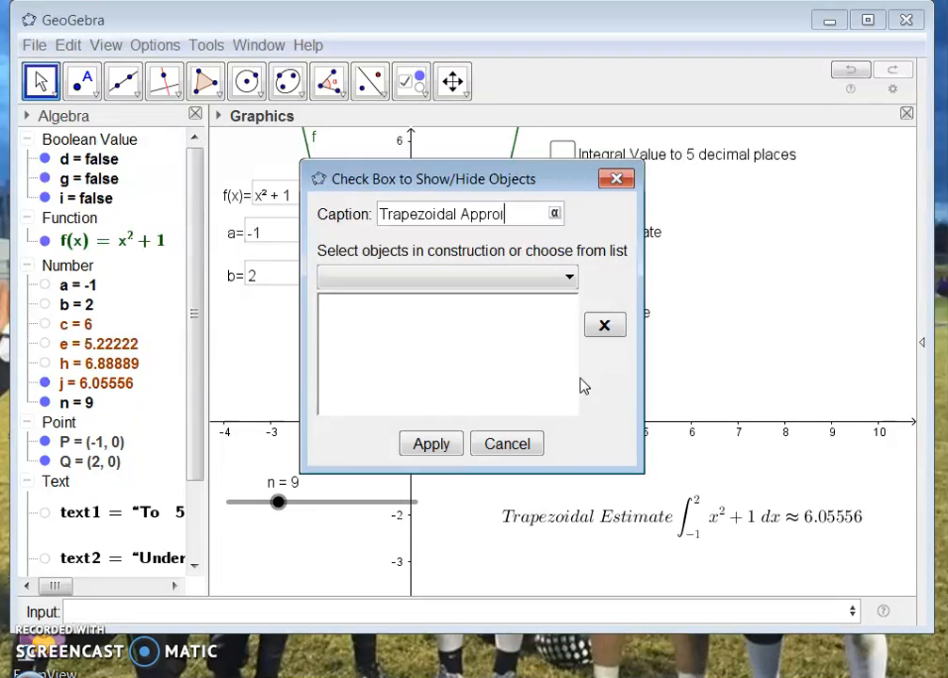
{"action": "type", "text": "Trapezoidal Approximation"}
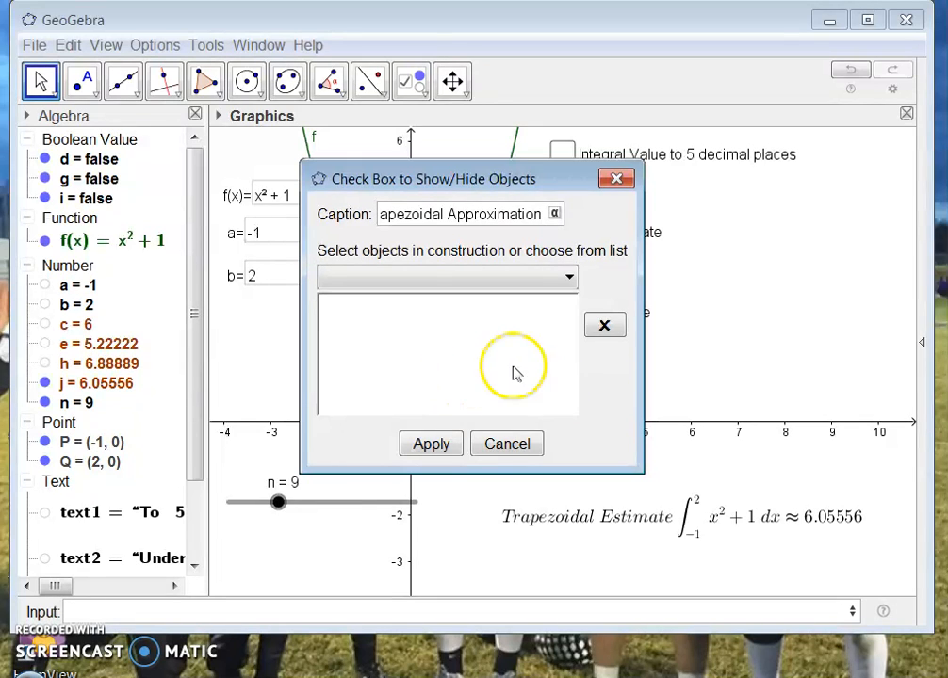
{"action": "left_click", "coordinate": [599, 524]}
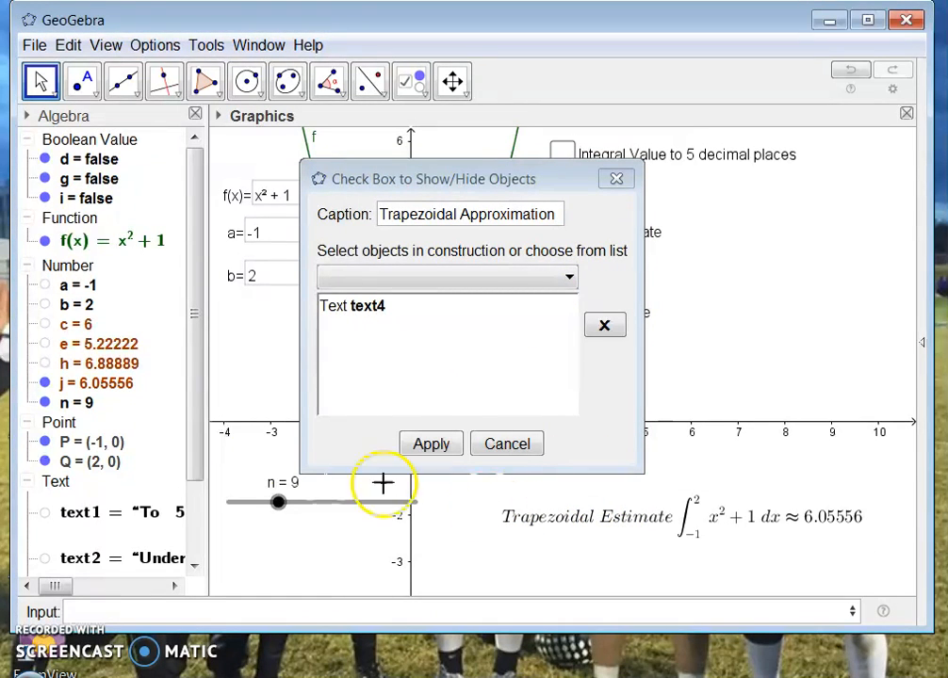
{"action": "left_click", "coordinate": [102, 383]}
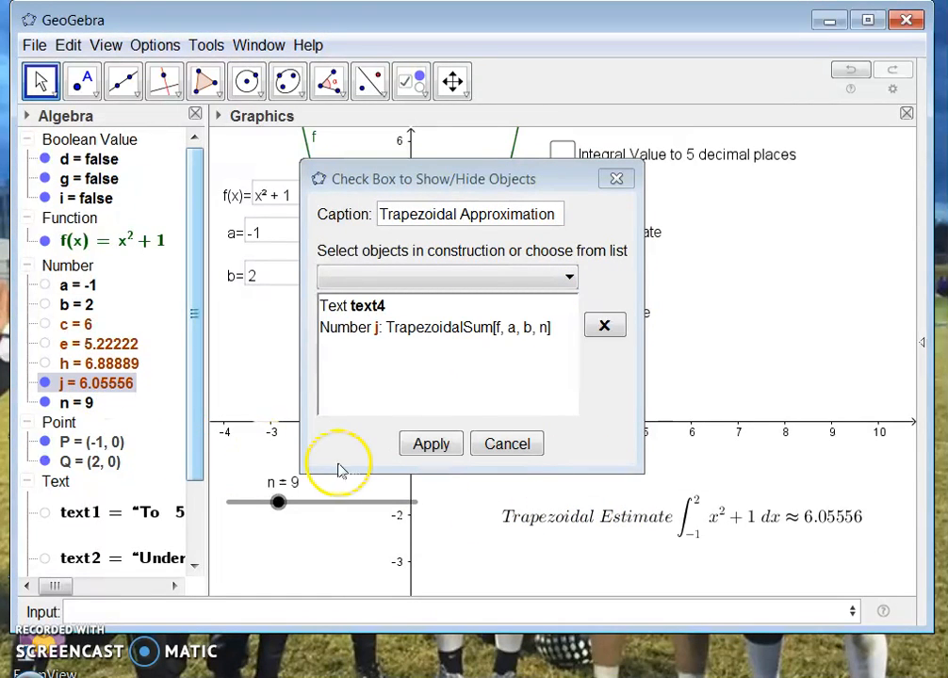
{"action": "left_click", "coordinate": [428, 447]}
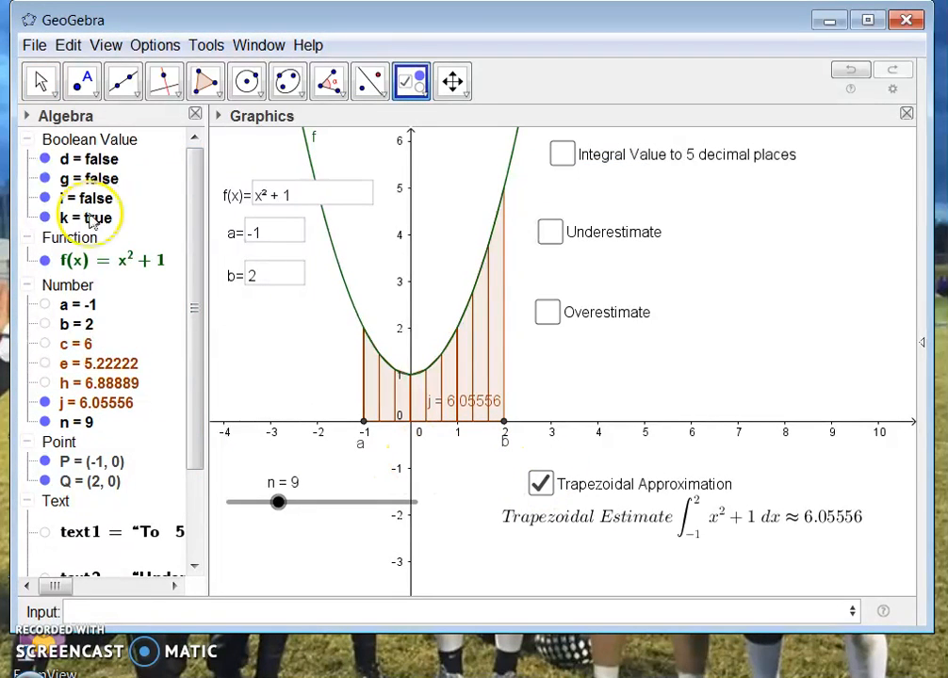
{"action": "left_click", "coordinate": [40, 83]}
{"action": "left_click", "coordinate": [540, 484]}
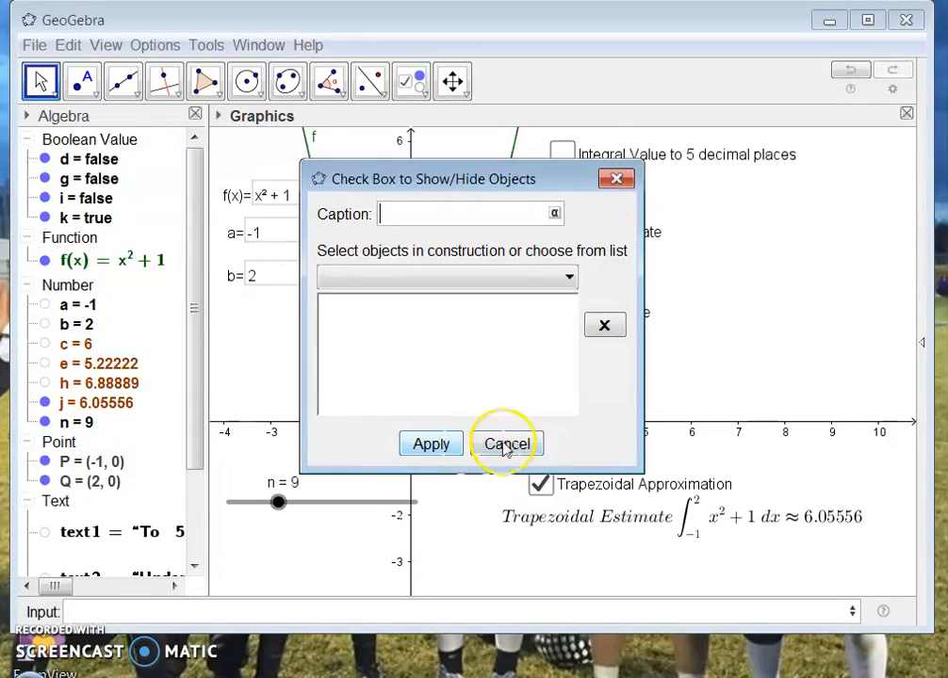
{"action": "left_click", "coordinate": [616, 178]}
- With the Move tool, switch the Trapezoidal Approximation check box off, on and off again, and try the Integral Value check box
{"action": "left_click", "coordinate": [37, 83]}
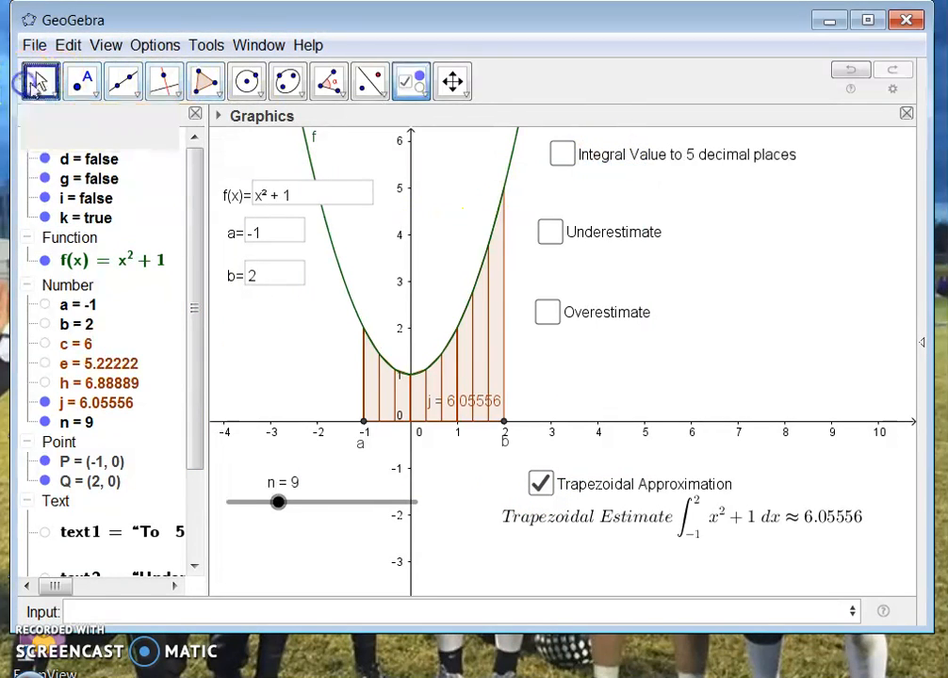
{"action": "left_click", "coordinate": [38, 84]}
{"action": "left_click", "coordinate": [39, 83]}
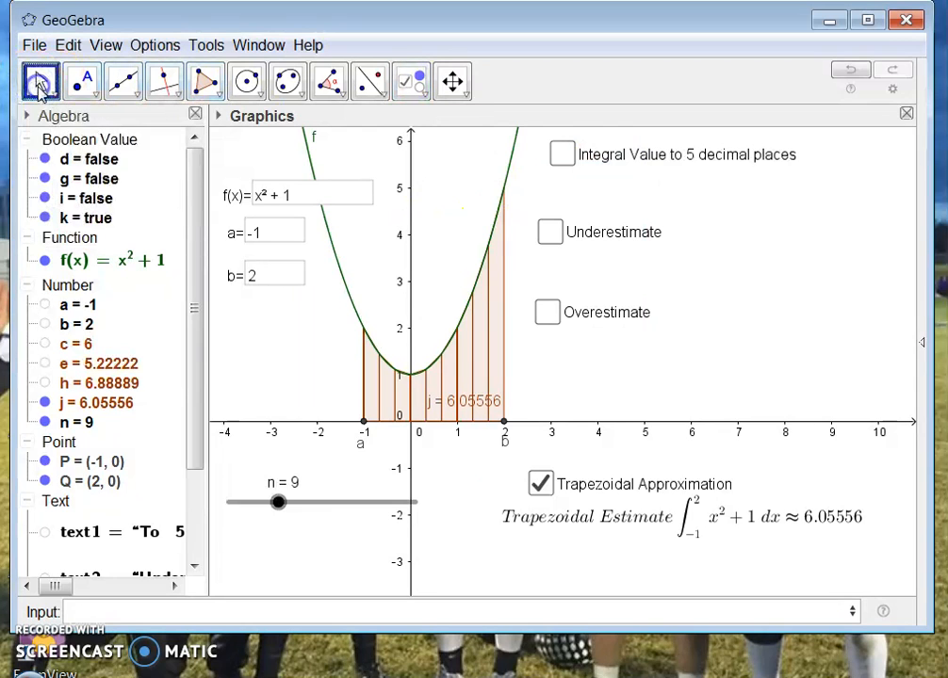
{"action": "left_click", "coordinate": [541, 484]}
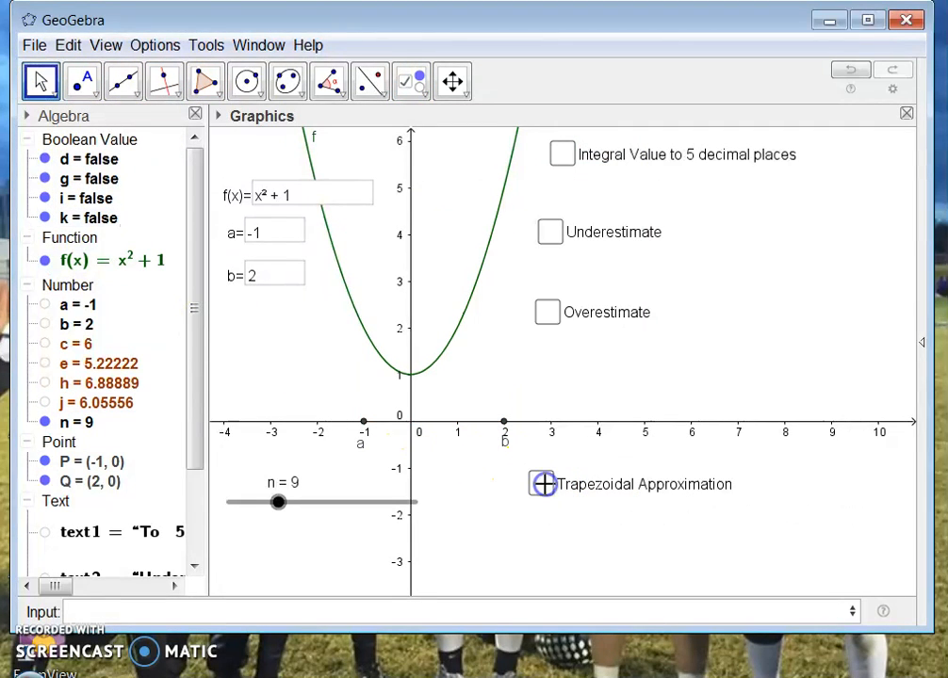
{"action": "left_click", "coordinate": [541, 485]}
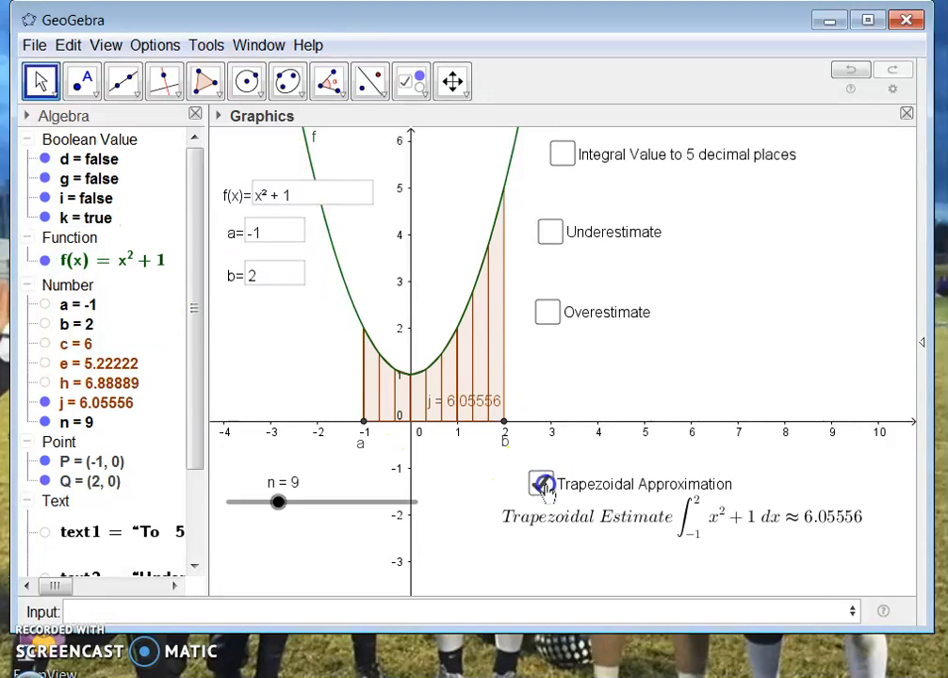
{"action": "left_click", "coordinate": [542, 484]}
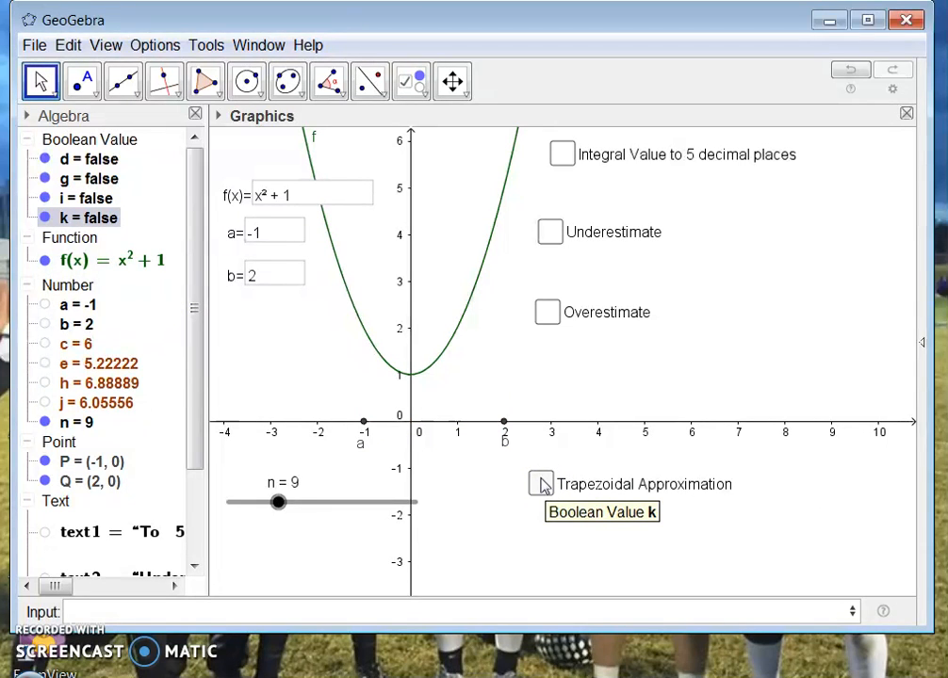
{"action": "left_click", "coordinate": [563, 156]}
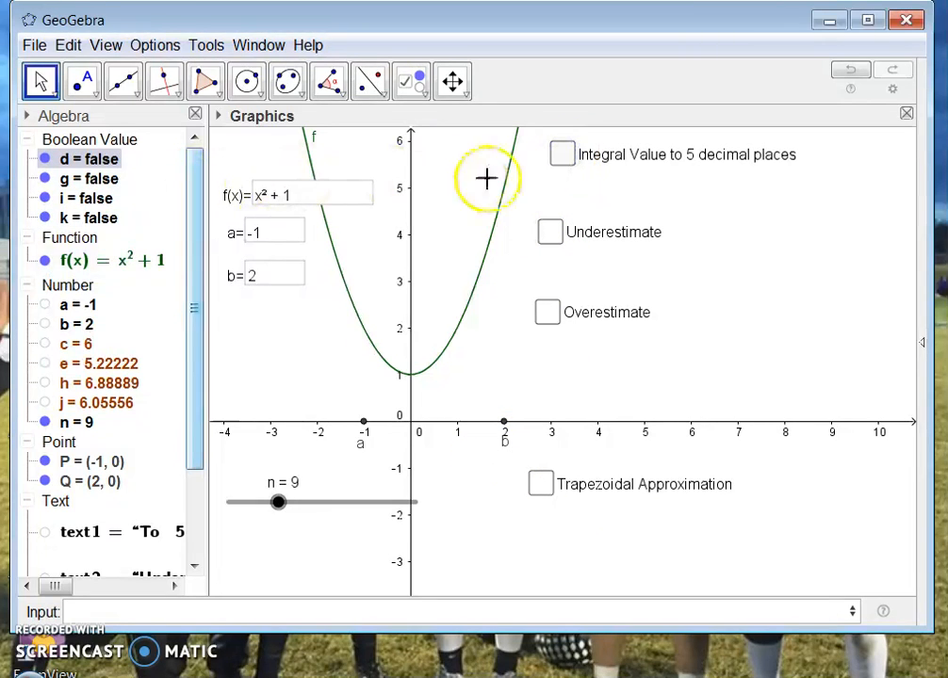
- Switch on the Integral Value, Underestimate, Overestimate and Trapezoidal Approximation check boxes
{"action": "left_click", "coordinate": [561, 158]}
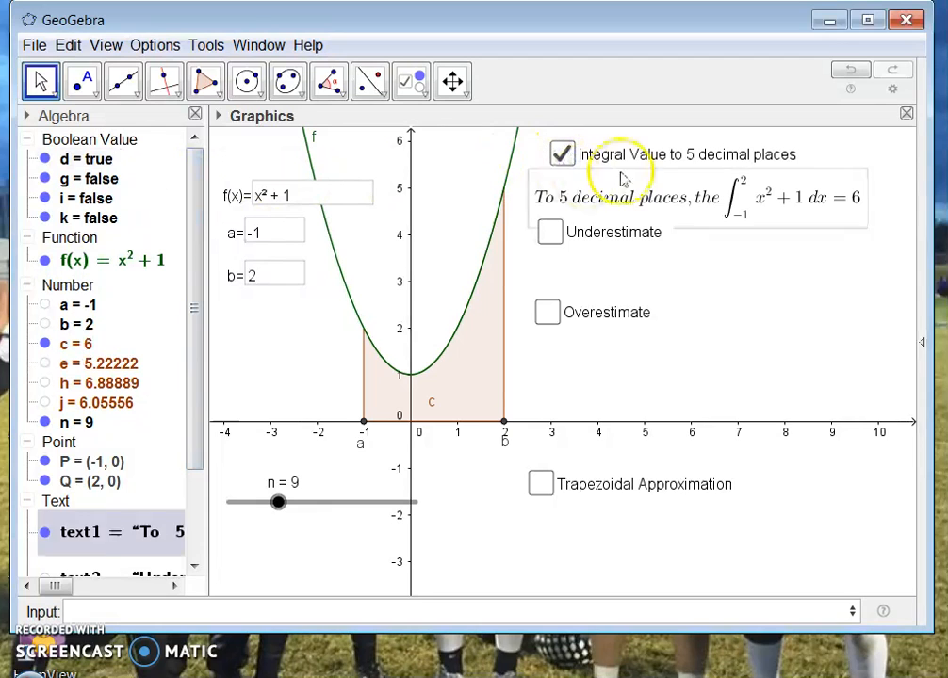
{"action": "left_click", "coordinate": [660, 214]}
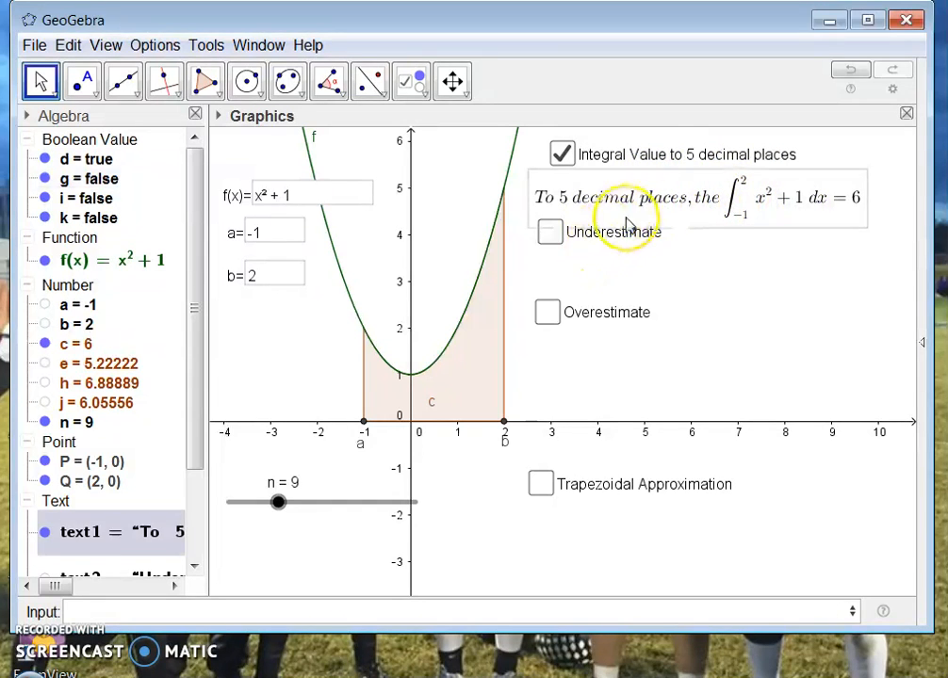
{"action": "left_click", "coordinate": [556, 236]}
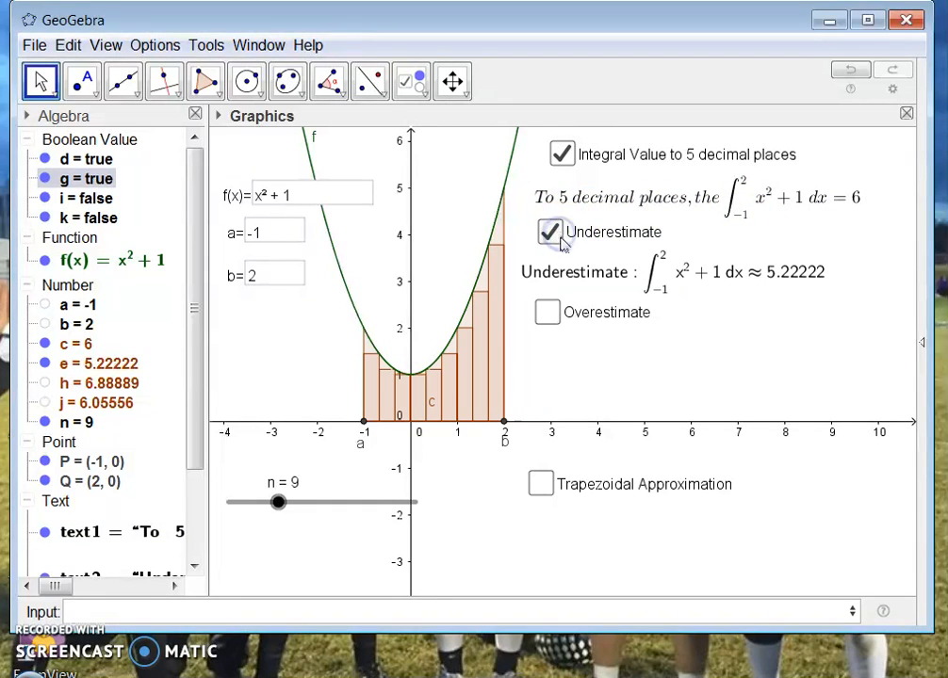
{"action": "left_click", "coordinate": [555, 317]}
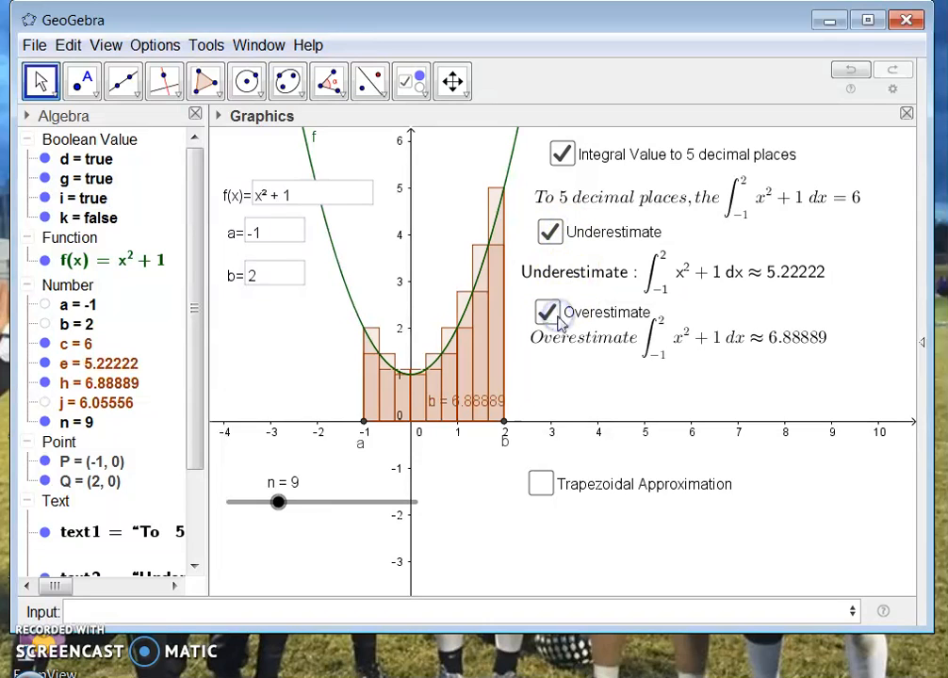
{"action": "left_click", "coordinate": [543, 485]}
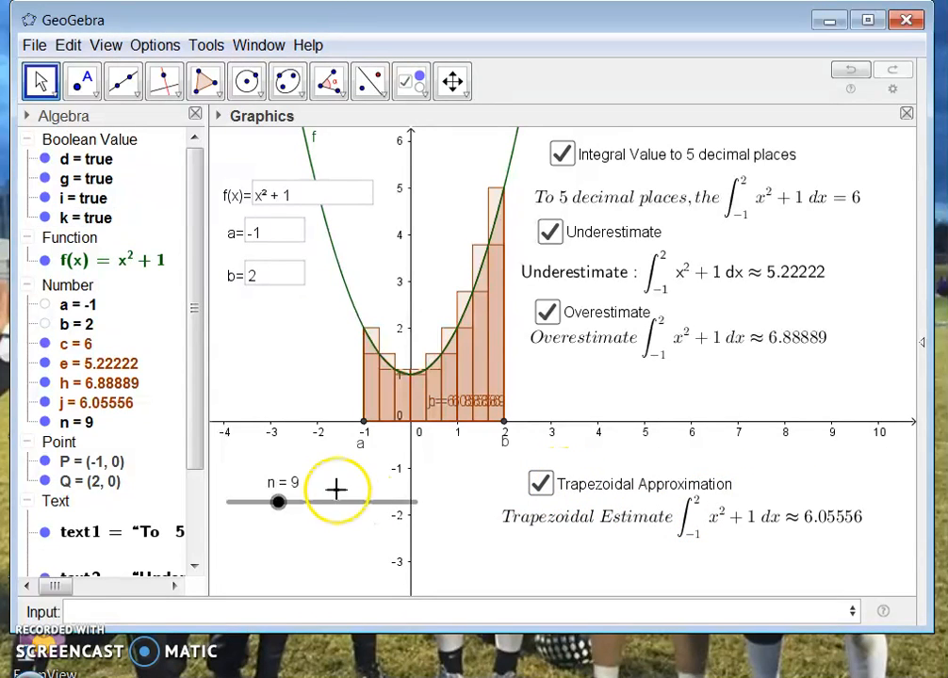
- Test the n slider by raising n to 31 and lowering it to 13
{"action": "left_click", "coordinate": [293, 507]}
{"action": "left_click_drag", "start_coordinate": [285, 506], "coordinate": [429, 514]}
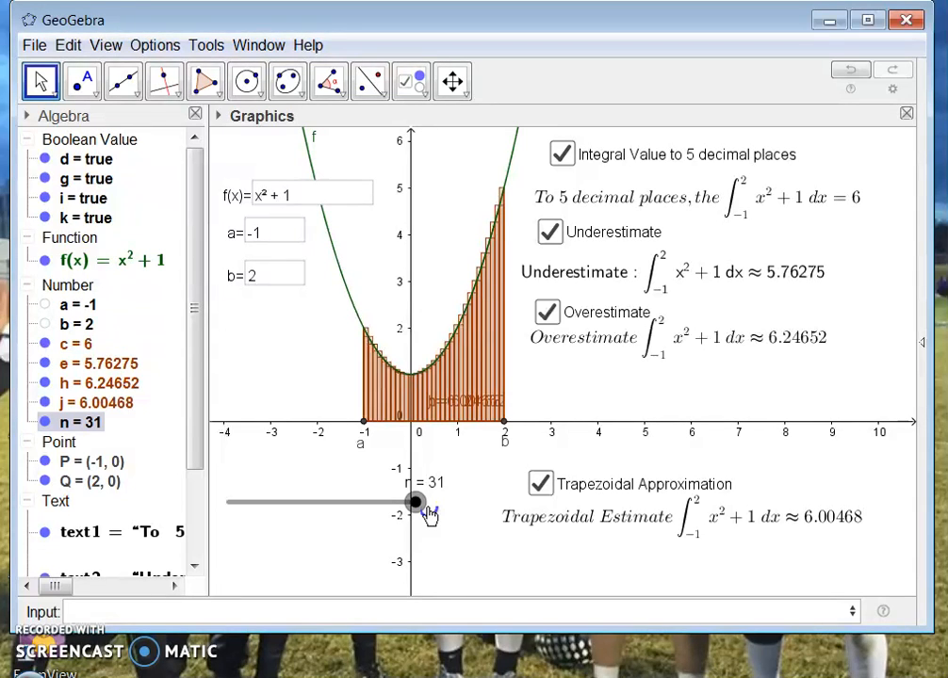
{"action": "left_click_drag", "start_coordinate": [428, 513], "coordinate": [301, 513]}
- Move the limit points along the x-axis, point a to -1.84 and point b to 2.46
{"action": "left_click", "coordinate": [363, 421]}
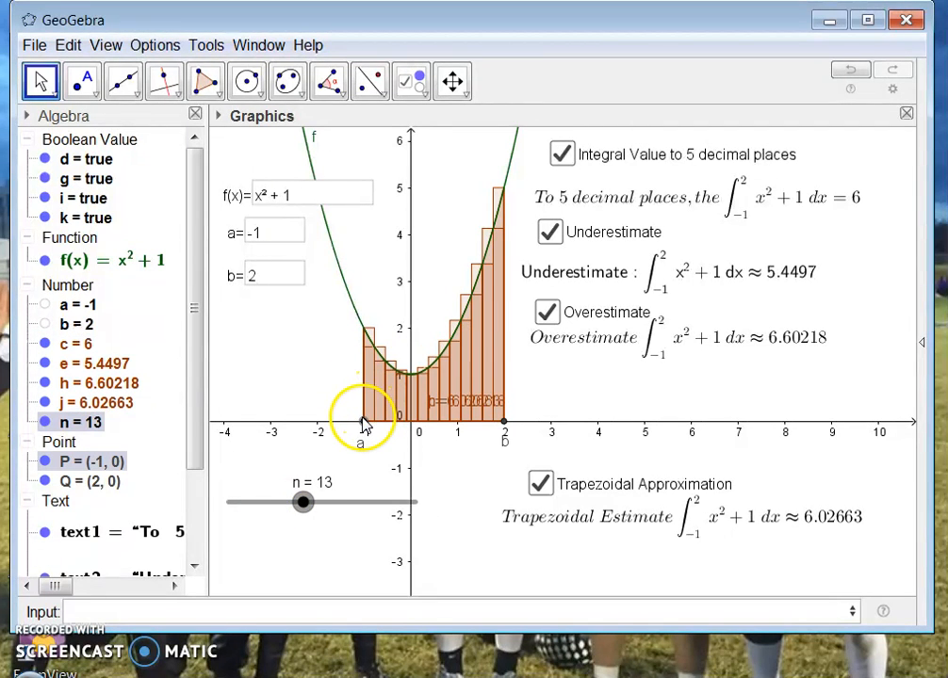
{"action": "left_click_drag", "start_coordinate": [363, 421], "coordinate": [325, 421]}
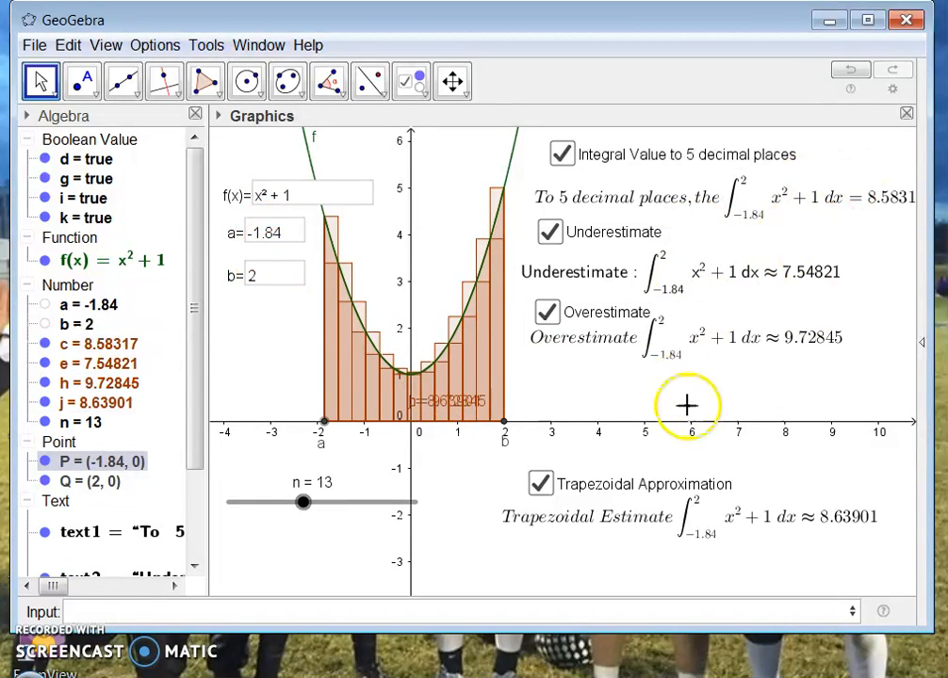
{"action": "left_click_drag", "start_coordinate": [504, 422], "coordinate": [524, 424]}
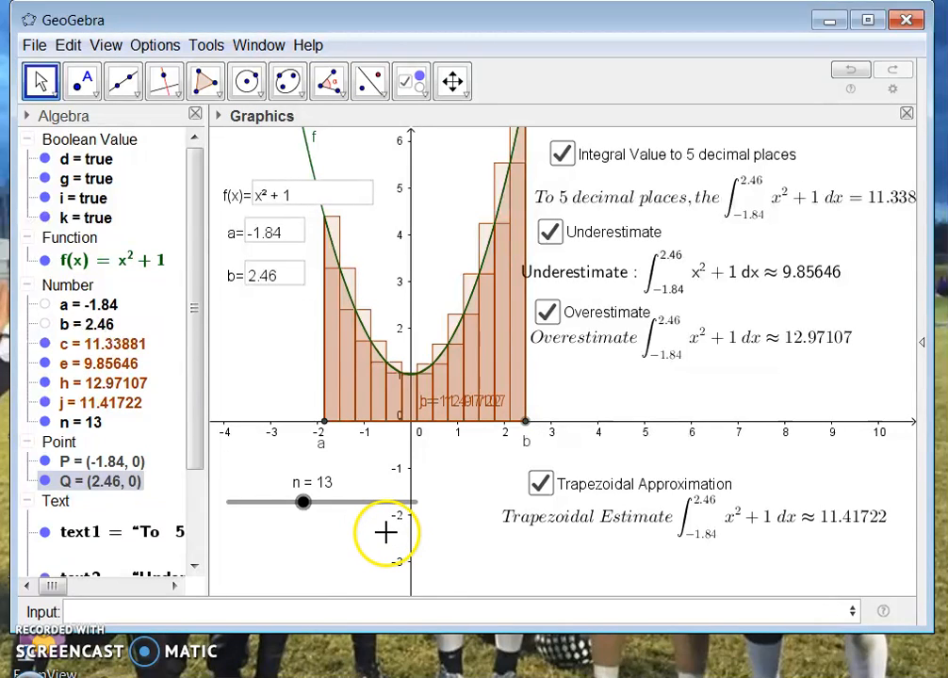
- Change the function f(x) to sin(x)
{"action": "left_click", "coordinate": [291, 196]}
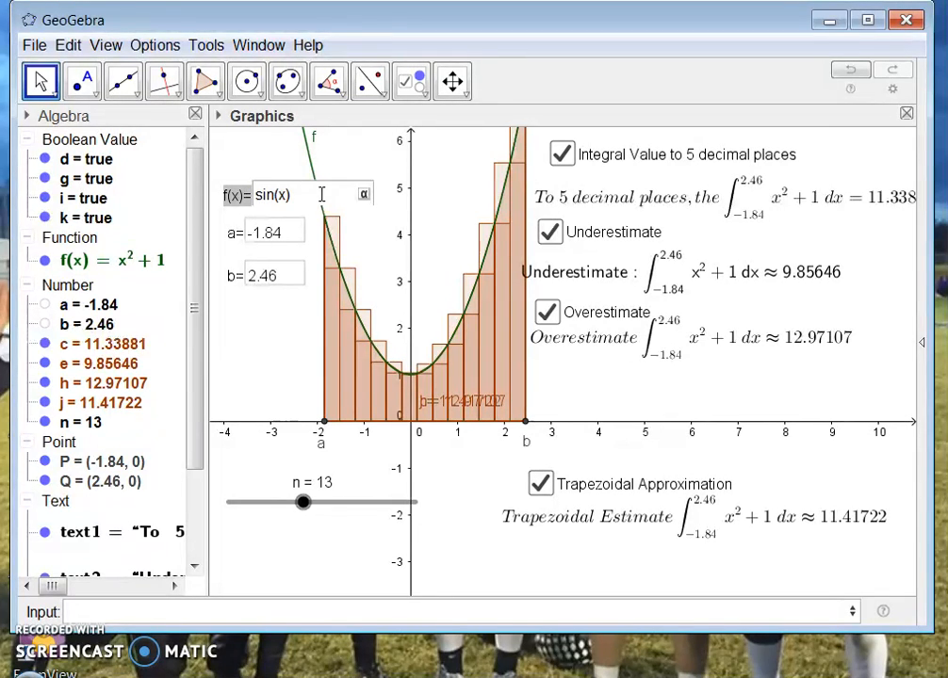
{"action": "type", "text": "sin(x"}
{"action": "key", "text": "Return"}
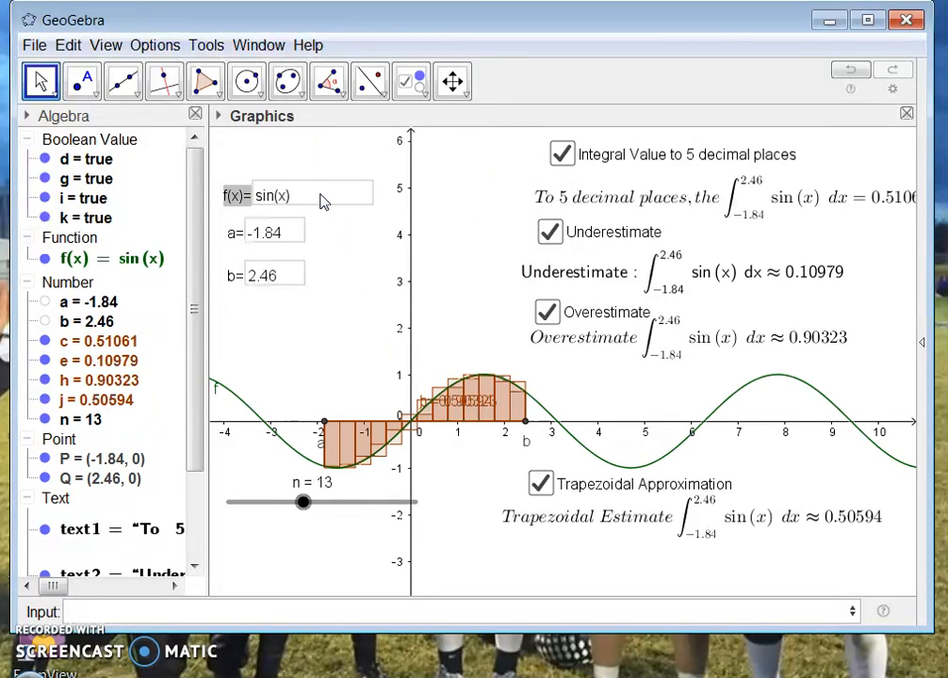
- Set the upper limit b to 6 and slide n to 18
{"action": "left_click", "coordinate": [296, 232]}
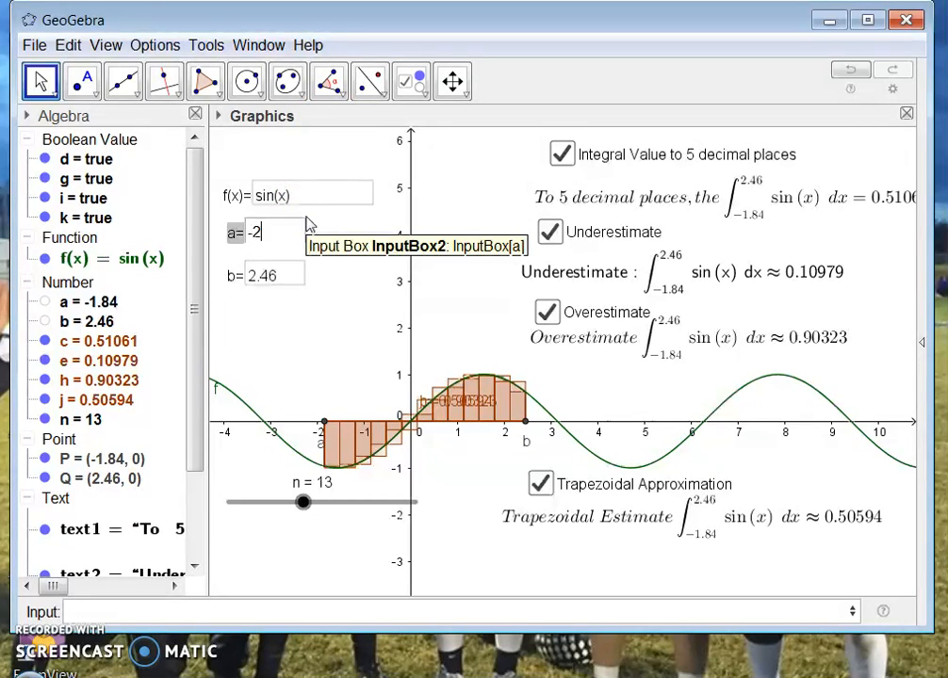
{"action": "left_click", "coordinate": [290, 274]}
{"action": "left_click", "coordinate": [291, 281]}
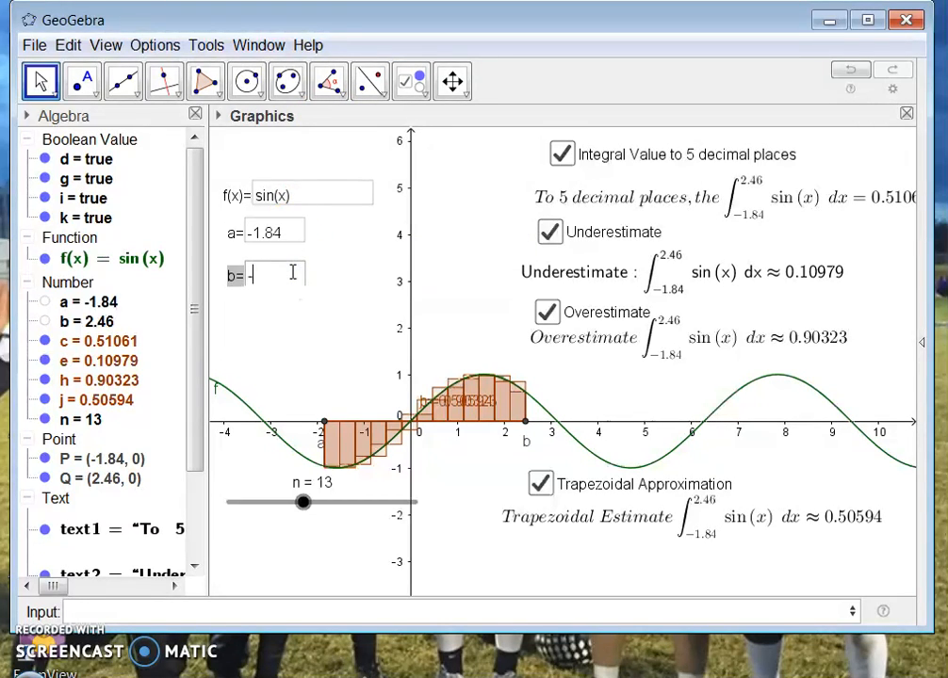
{"action": "key", "text": "Return"}
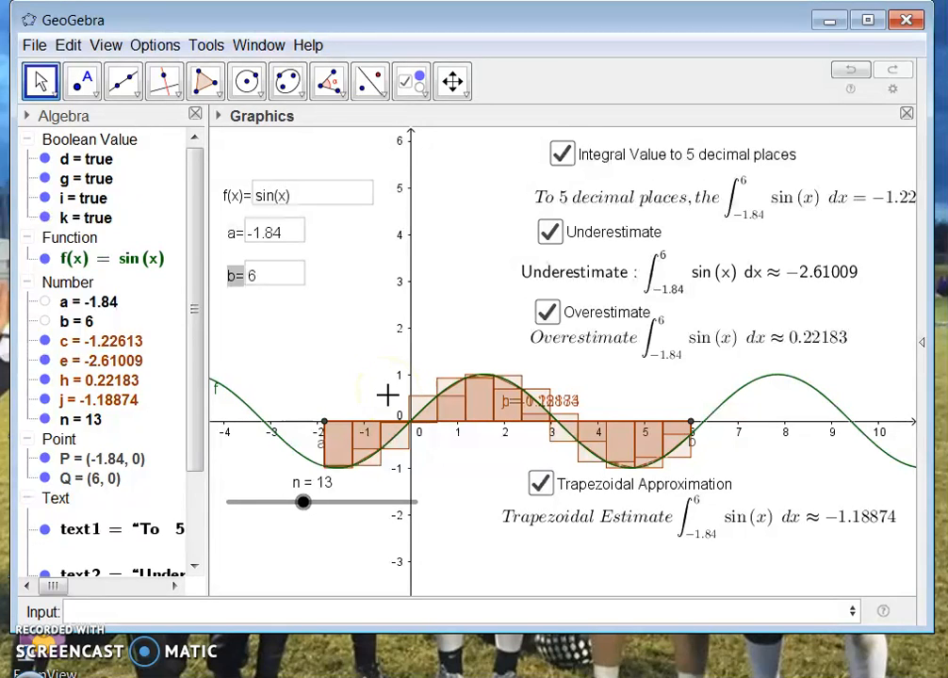
{"action": "left_click", "coordinate": [304, 505]}
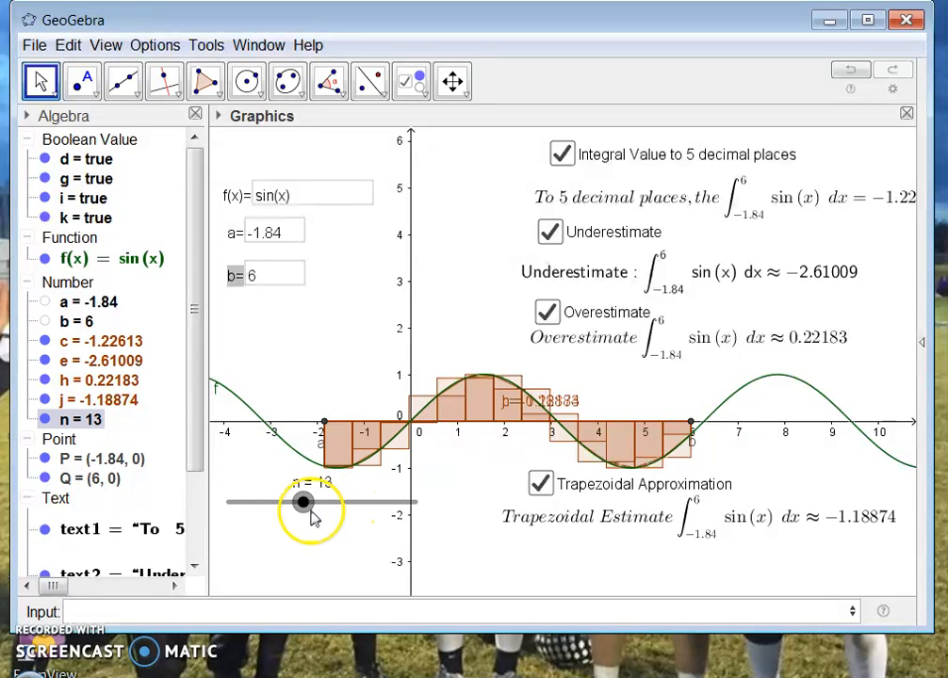
{"action": "left_click_drag", "start_coordinate": [304, 503], "coordinate": [338, 530]}
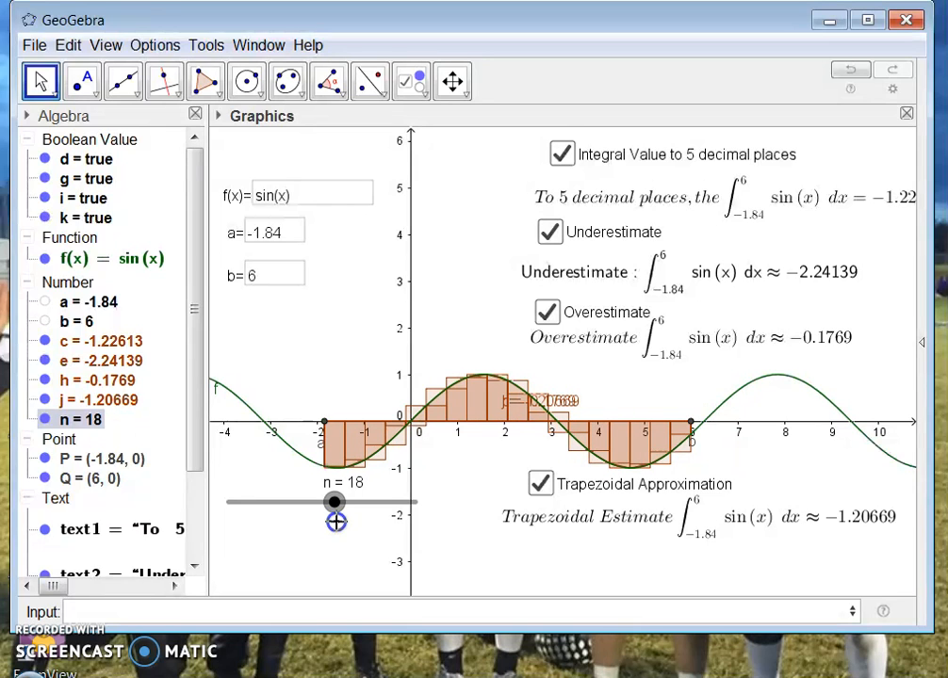
- Shift the integral value text towards the y-axis so that its full value fits in view, and slide n to 14
{"action": "left_click", "coordinate": [744, 214]}
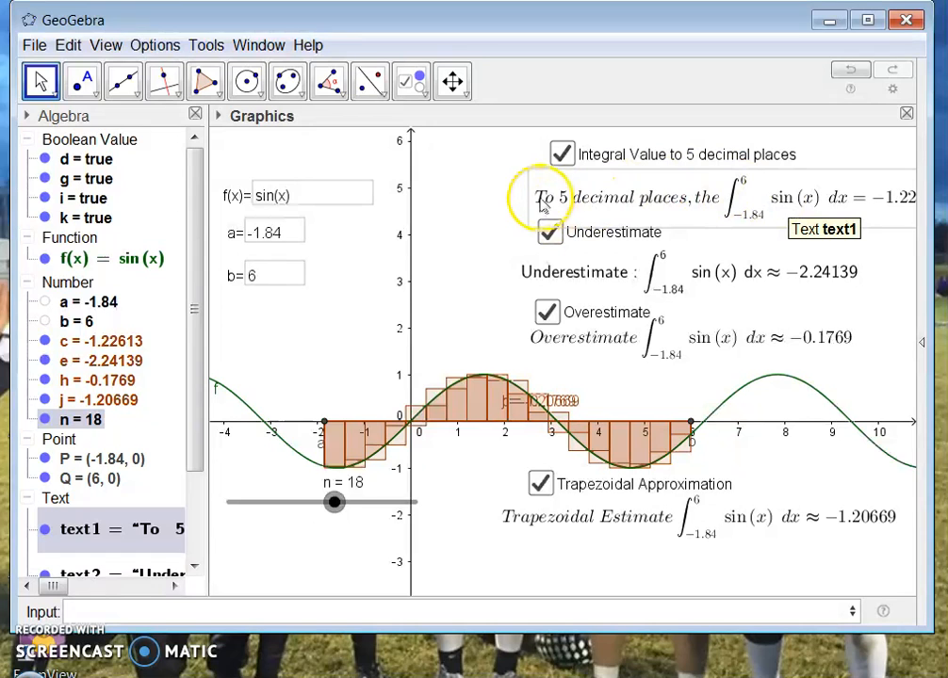
{"action": "left_click_drag", "start_coordinate": [535, 197], "coordinate": [461, 192]}
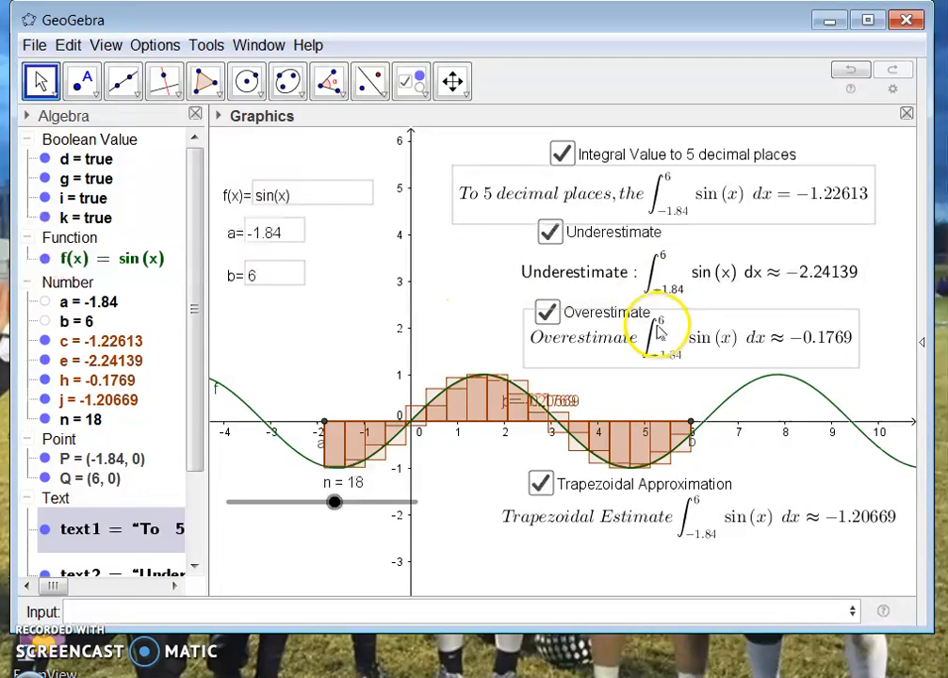
{"action": "left_click", "coordinate": [336, 506]}
{"action": "mouse_move", "coordinate": [336, 511]}
{"action": "left_mouse_down"}
{"action": "mouse_move", "coordinate": [348, 509]}
{"action": "mouse_move", "coordinate": [282, 509]}
{"action": "mouse_move", "coordinate": [327, 514]}
{"action": "left_mouse_up"}
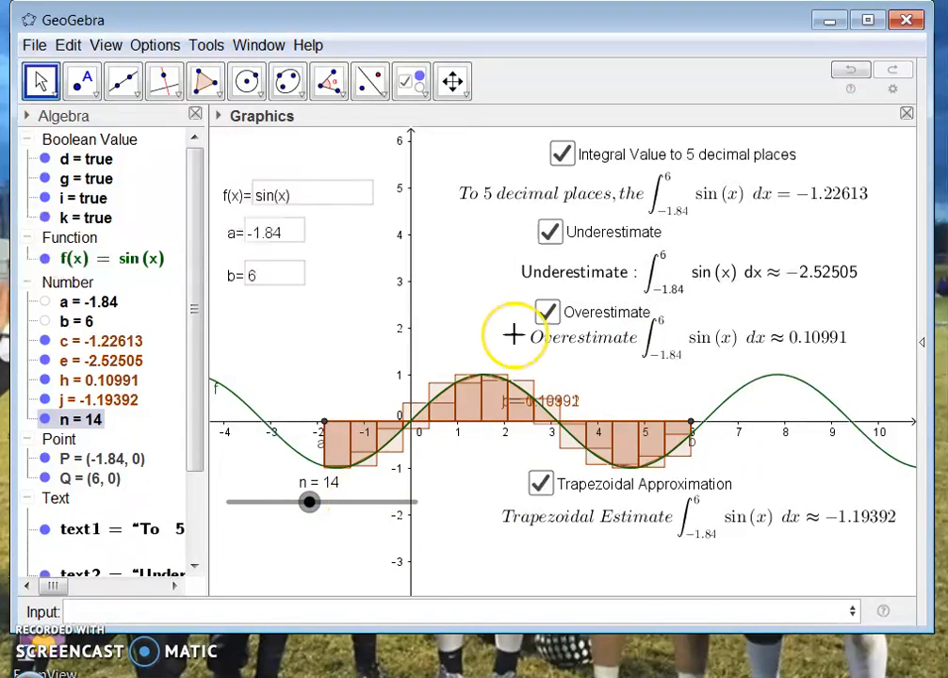